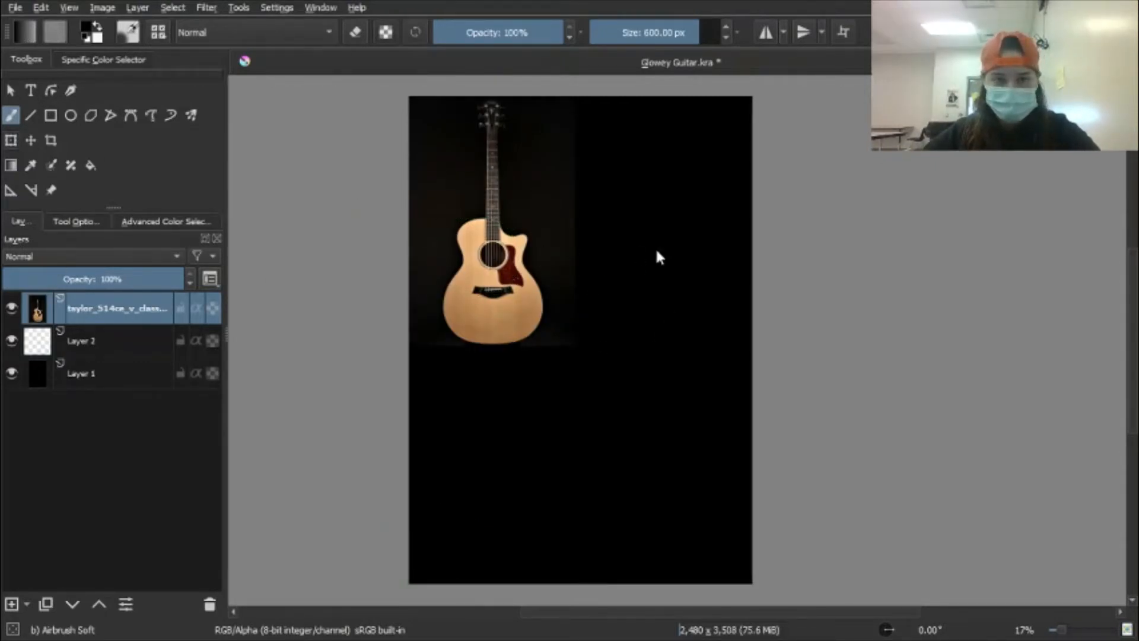
Enlarge the guitar photo with the Transform tool so that it fills the whole canvas
key(ctrl+t)
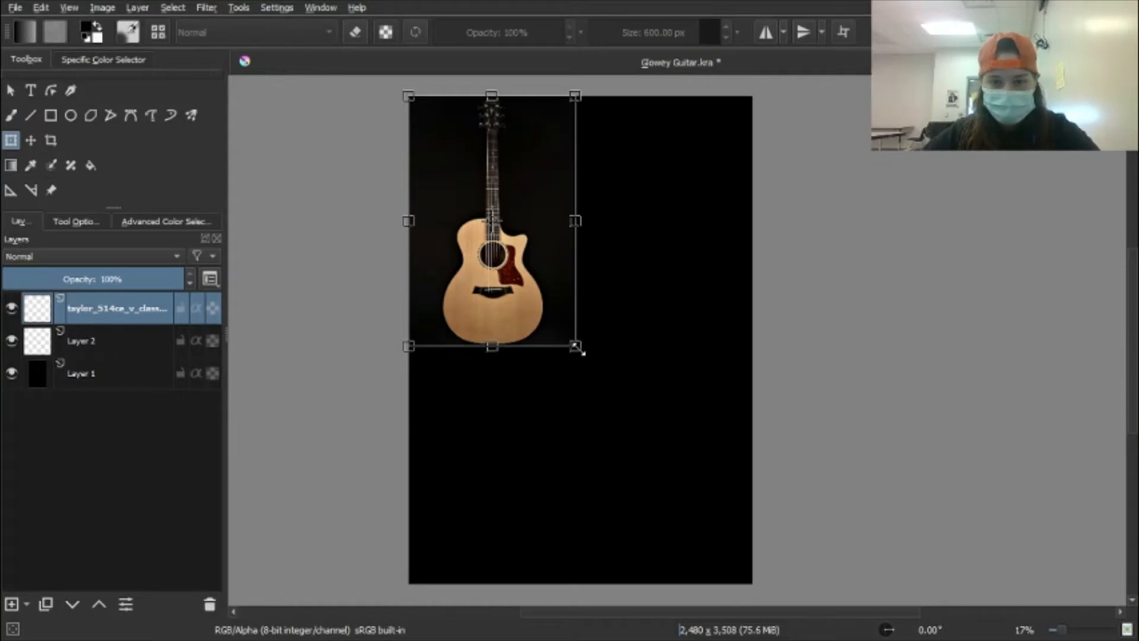
drag(579, 349, 747, 577)
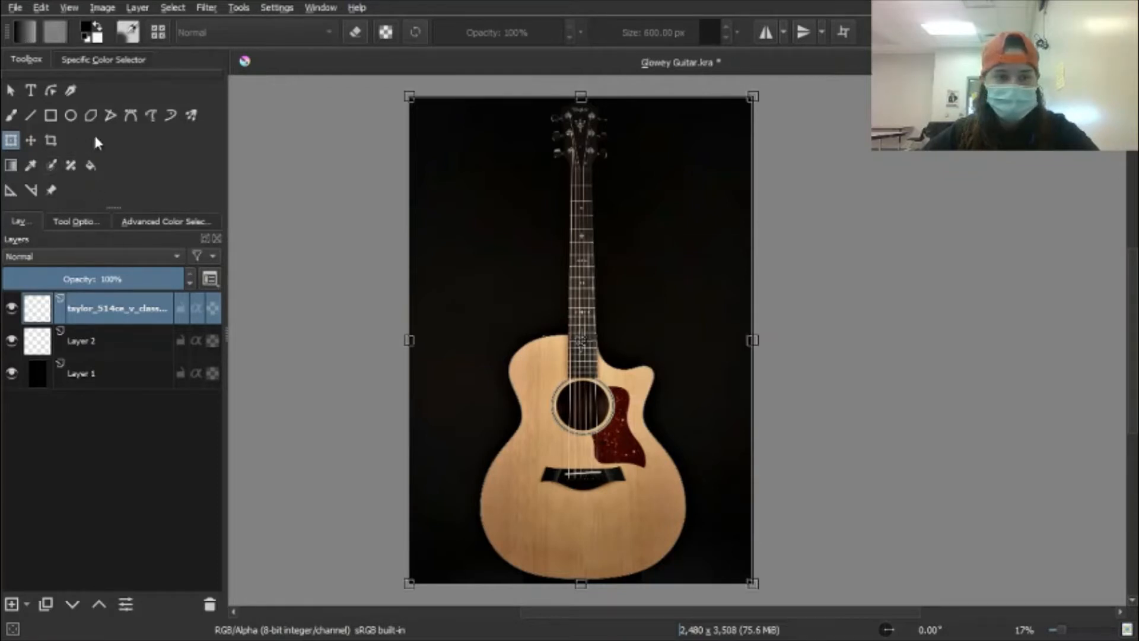
Start a Bezier curve selection below the lowest left tuning peg and trace the headstock's curve down to the neck
scroll(96, 139, down, 2)
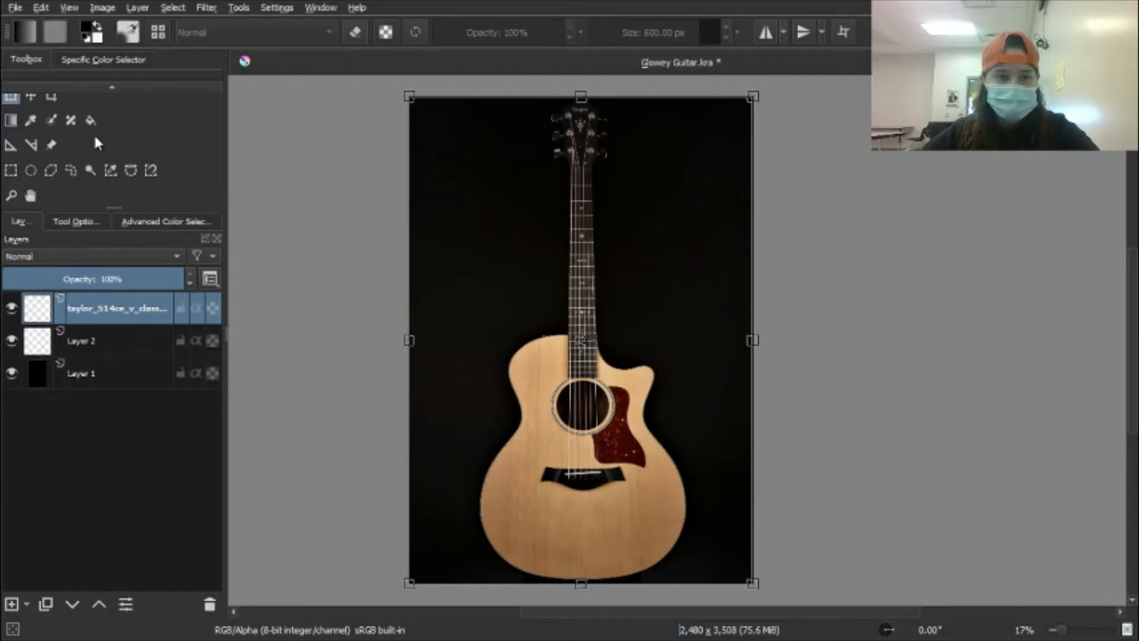
click(129, 171)
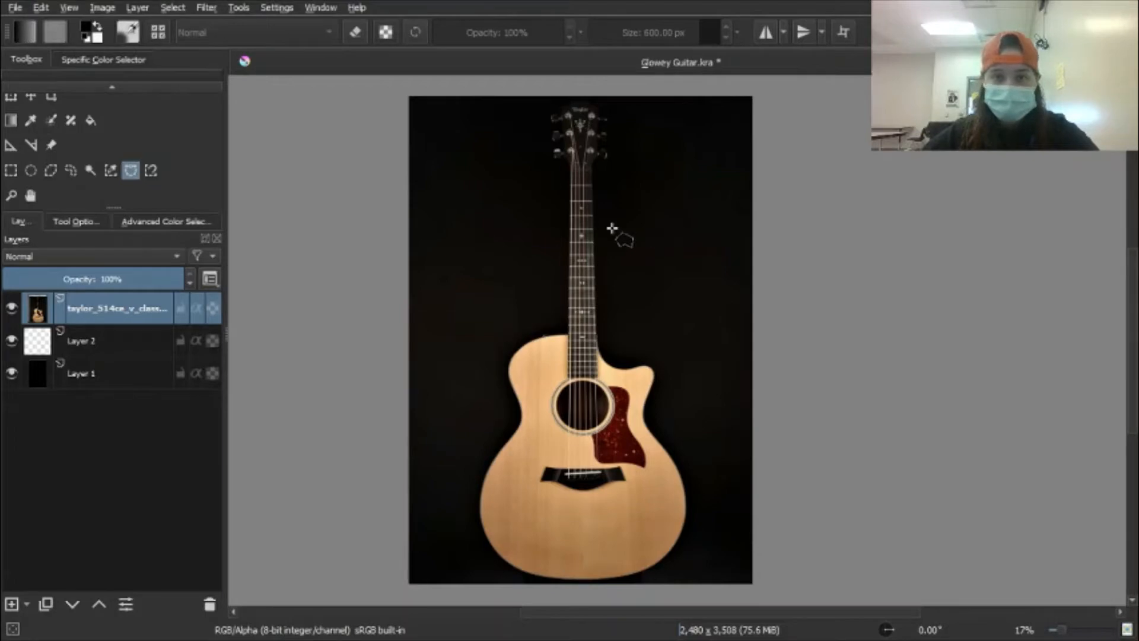
scroll(610, 230, up, 5)
drag(463, 151, 615, 551)
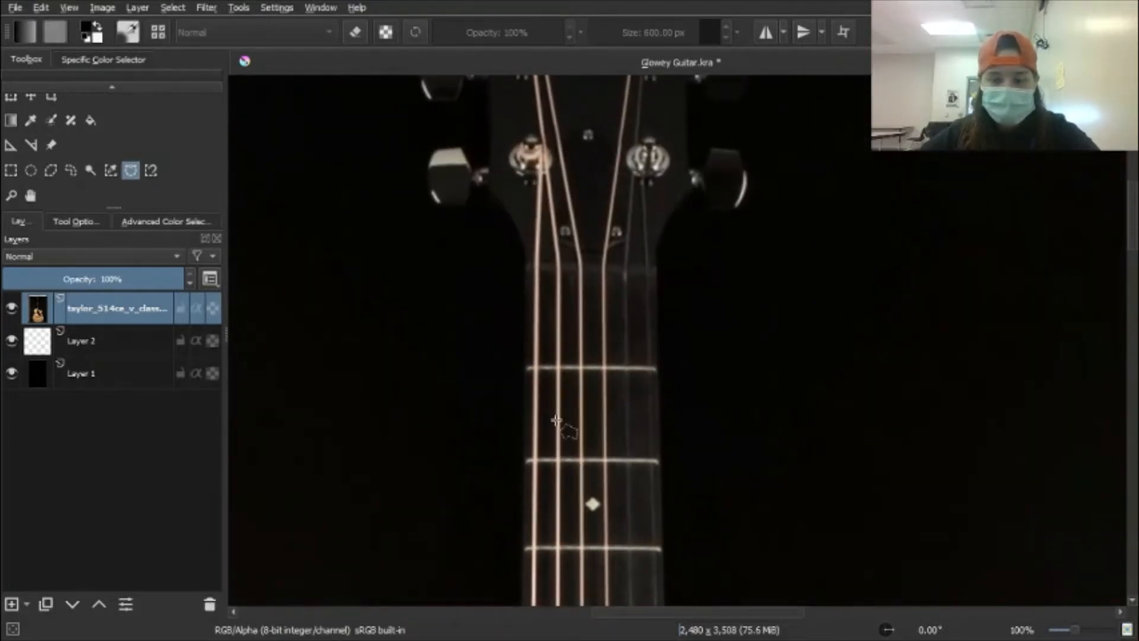
scroll(476, 178, up, 3)
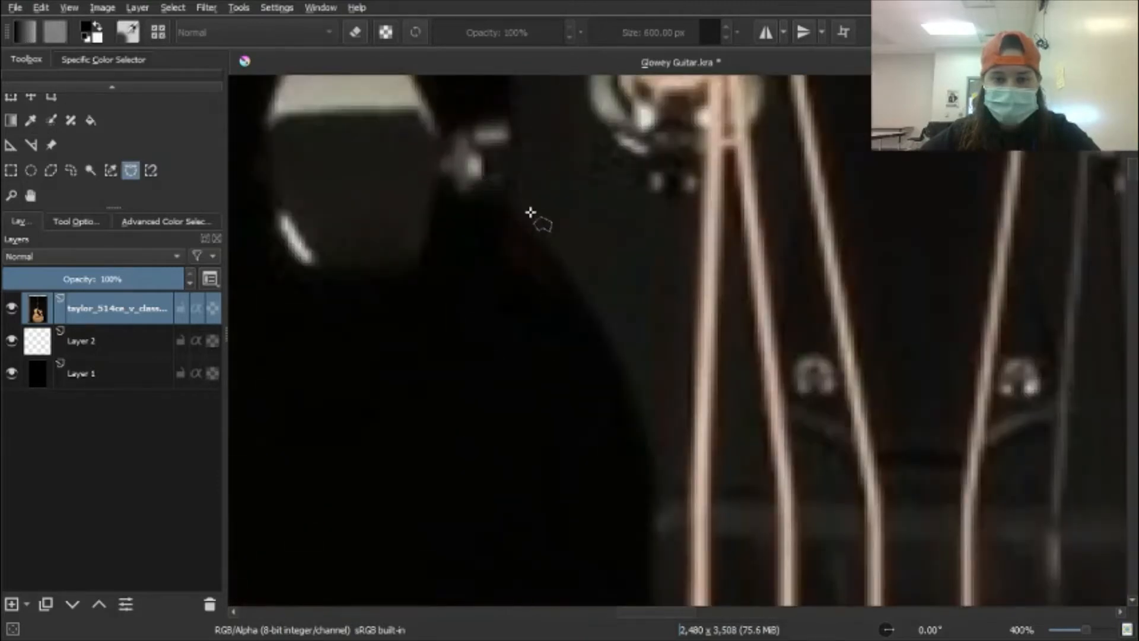
drag(539, 221, 525, 191)
click(497, 188)
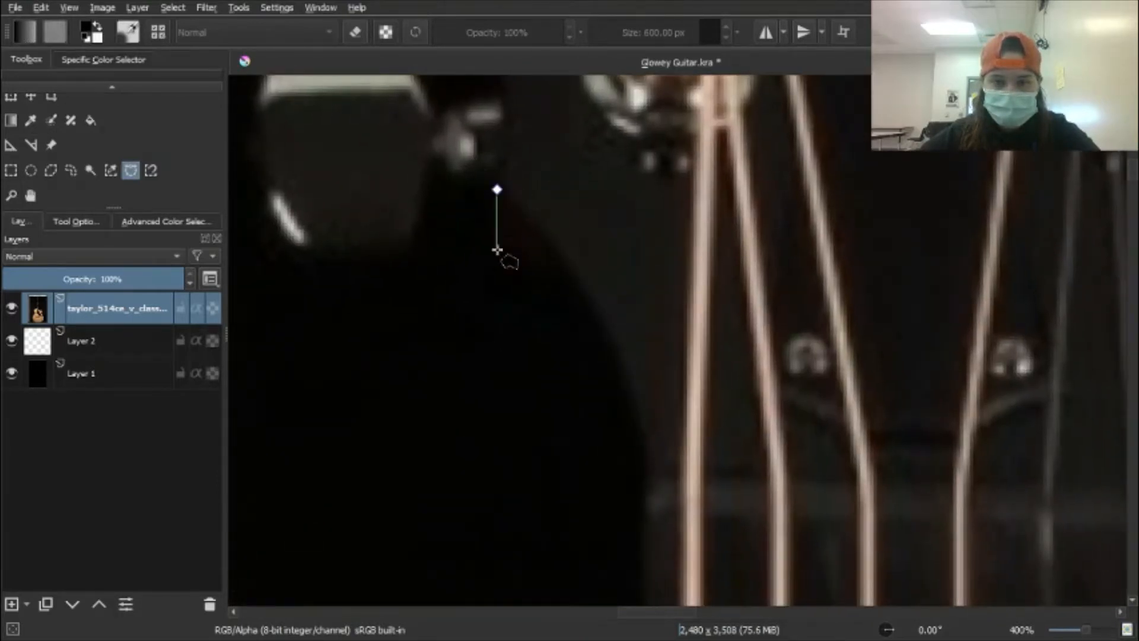
scroll(564, 311, up, 1)
scroll(564, 311, down, 4)
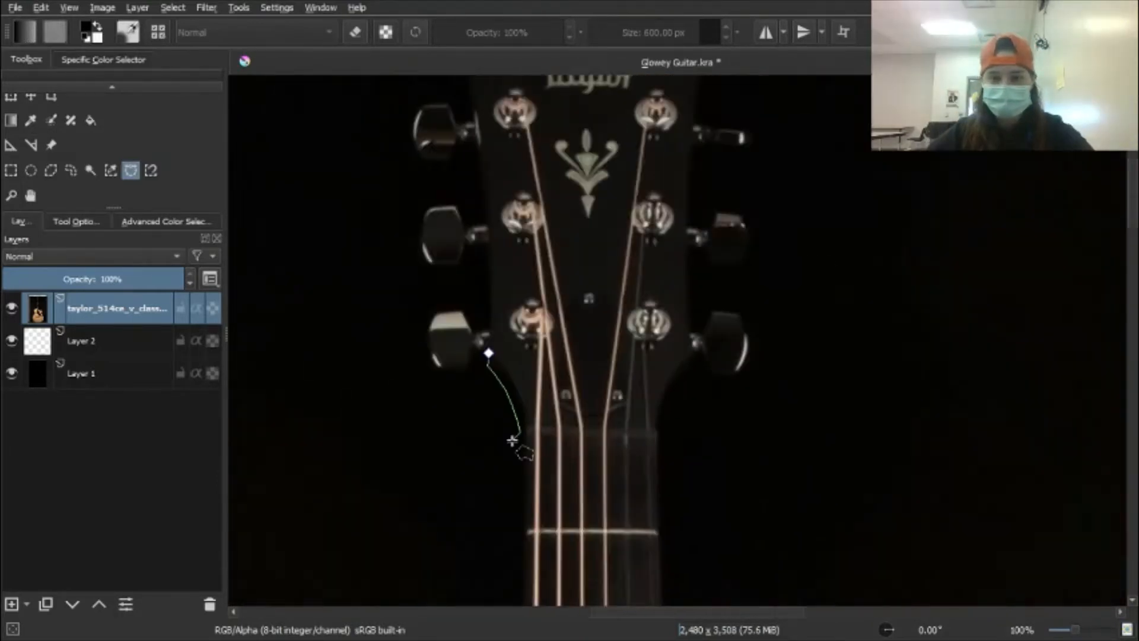
Continue the selection outline down the left edge of the guitar neck, past the frets
scroll(526, 300, up, 3)
mouse_move(596, 554)
mouse_down()
mouse_move(588, 137)
mouse_move(551, 116)
mouse_up()
drag(551, 436, 524, 77)
drag(519, 475, 545, 93)
scroll(543, 457, up, 1)
drag(543, 458, 537, 90)
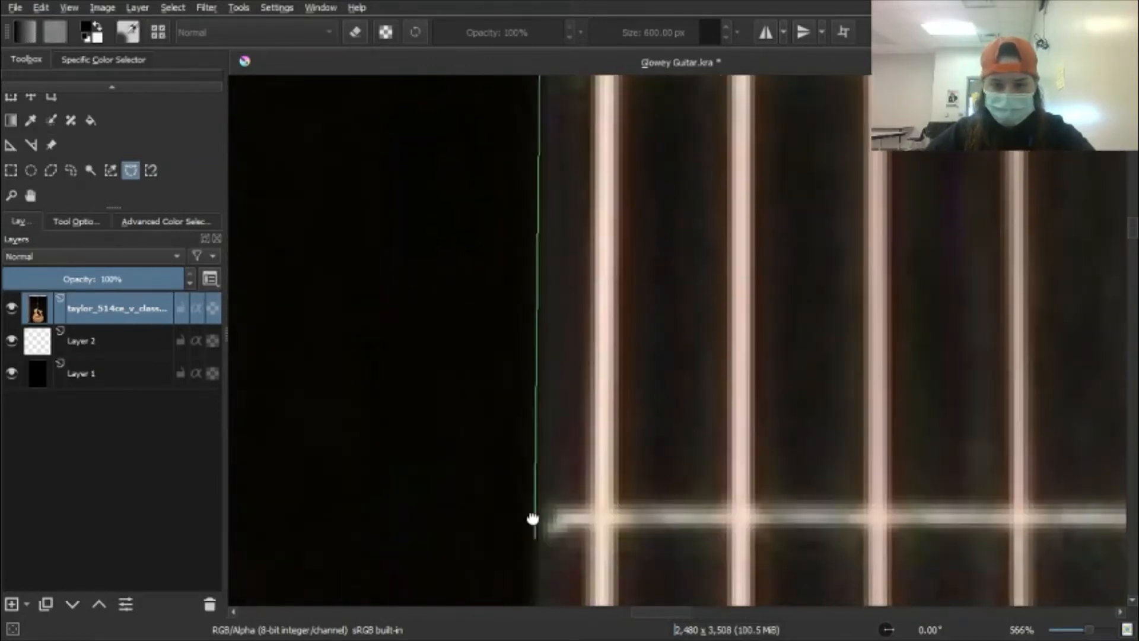
drag(534, 518, 518, 61)
mouse_move(519, 482)
mouse_down()
mouse_move(528, 66)
mouse_move(525, 92)
mouse_up()
scroll(525, 92, up, 1)
drag(518, 601, 539, 48)
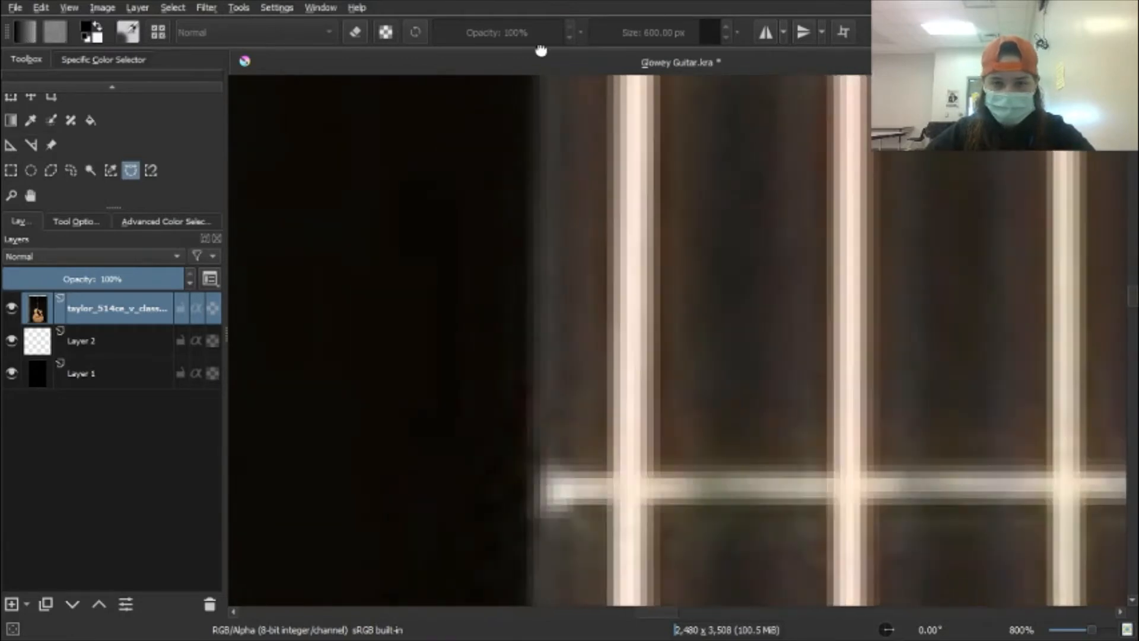
Carry the selection outline from the neck onto the top edge of the body's left shoulder
scroll(516, 221, down, 5)
scroll(512, 380, up, 5)
mouse_move(549, 365)
mouse_down()
mouse_move(674, 330)
mouse_move(819, 323)
mouse_up()
drag(530, 335, 1015, 285)
click(635, 292)
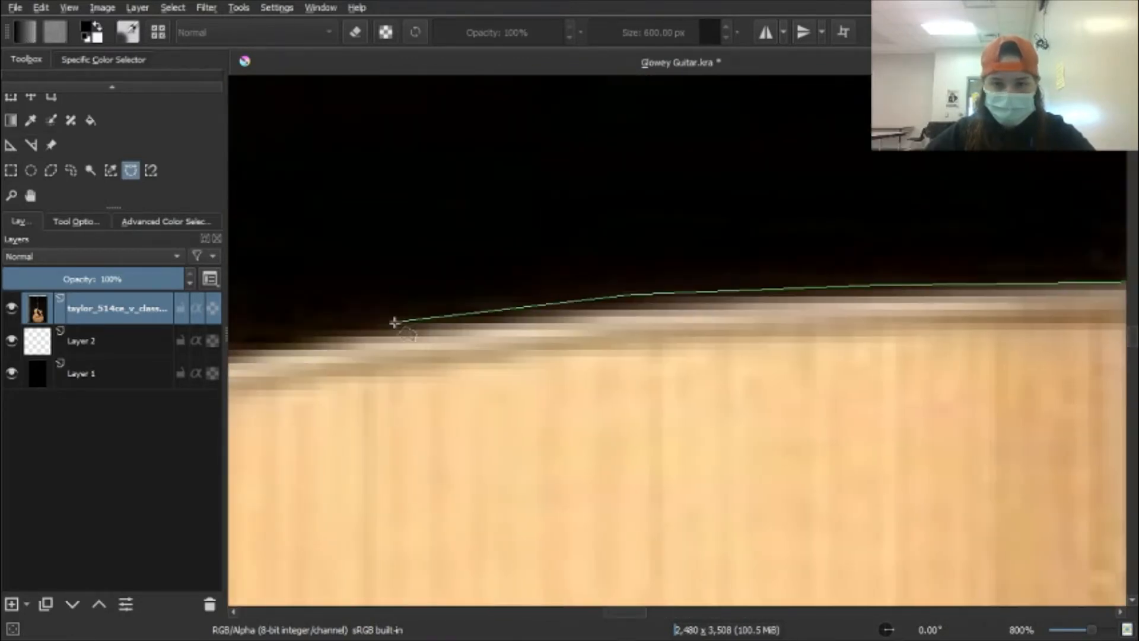
click(394, 322)
Trace the selection outline around the small dark bump protruding above the body's left shoulder
drag(394, 322, 827, 348)
click(671, 357)
click(650, 307)
click(556, 282)
click(415, 289)
click(357, 341)
click(330, 415)
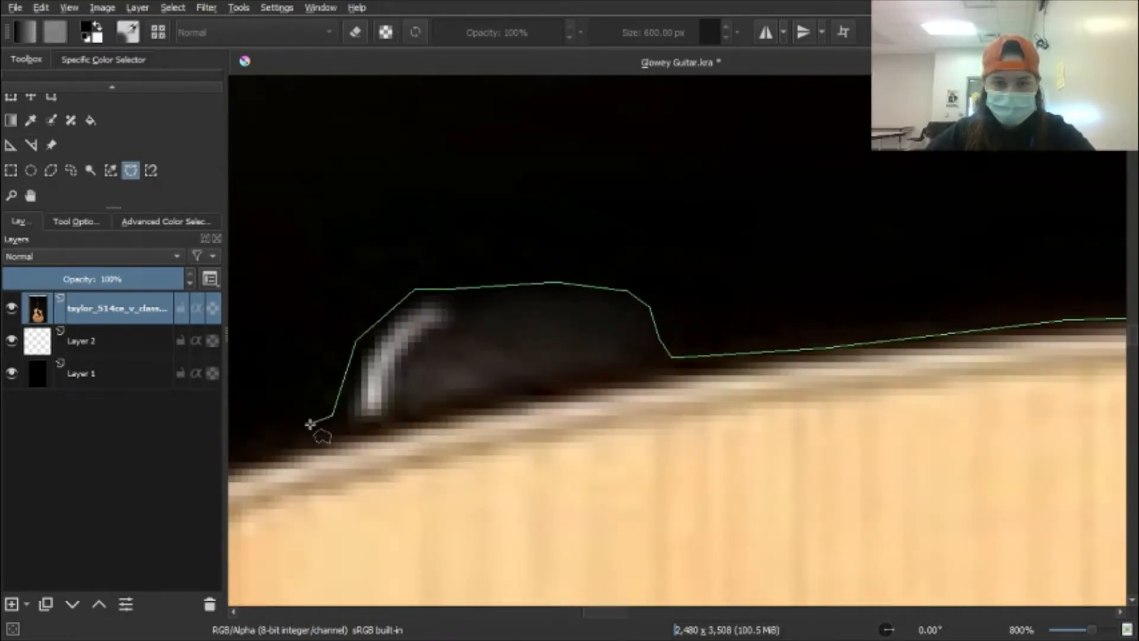
Extend the selection outline from the dark bump around the curve of the body's upper left bout
drag(334, 432, 852, 245)
click(686, 274)
click(501, 345)
drag(474, 350, 1002, 83)
click(833, 139)
click(649, 243)
scroll(580, 254, down, 6)
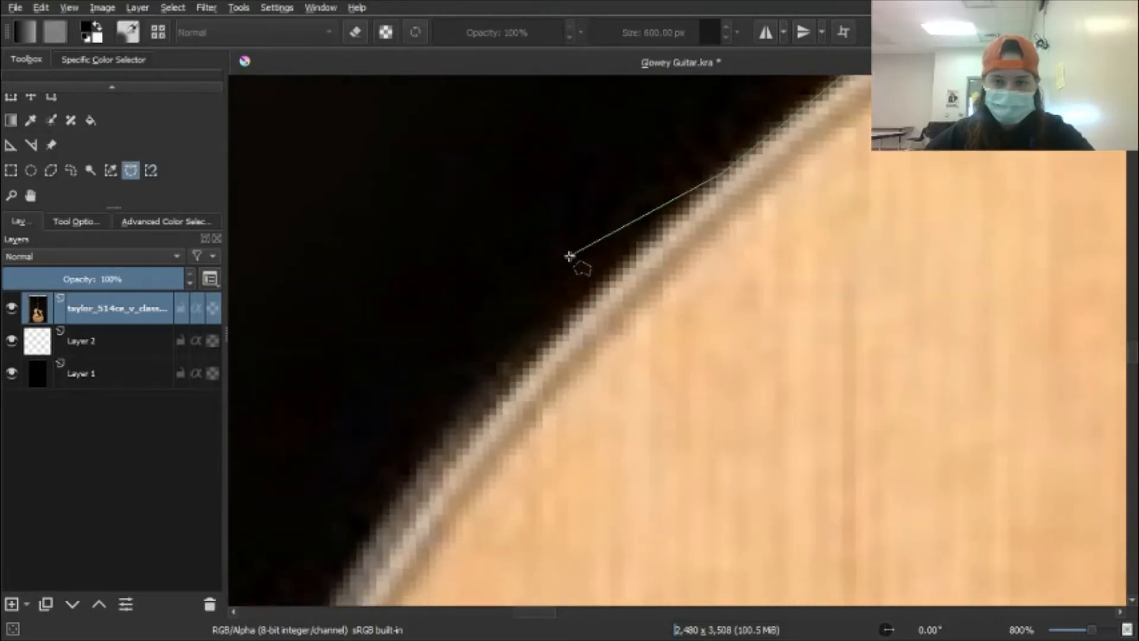
scroll(519, 238, up, 6)
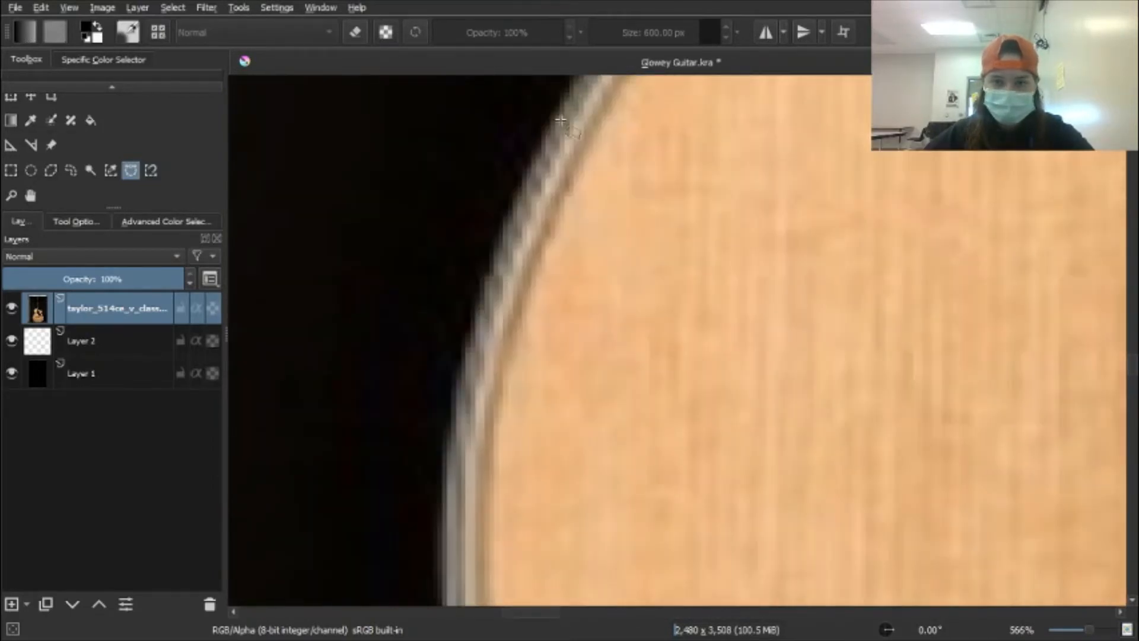
Trace the selection outline down the left side of the upper bout and into the waist
click(482, 314)
drag(481, 313, 356, 80)
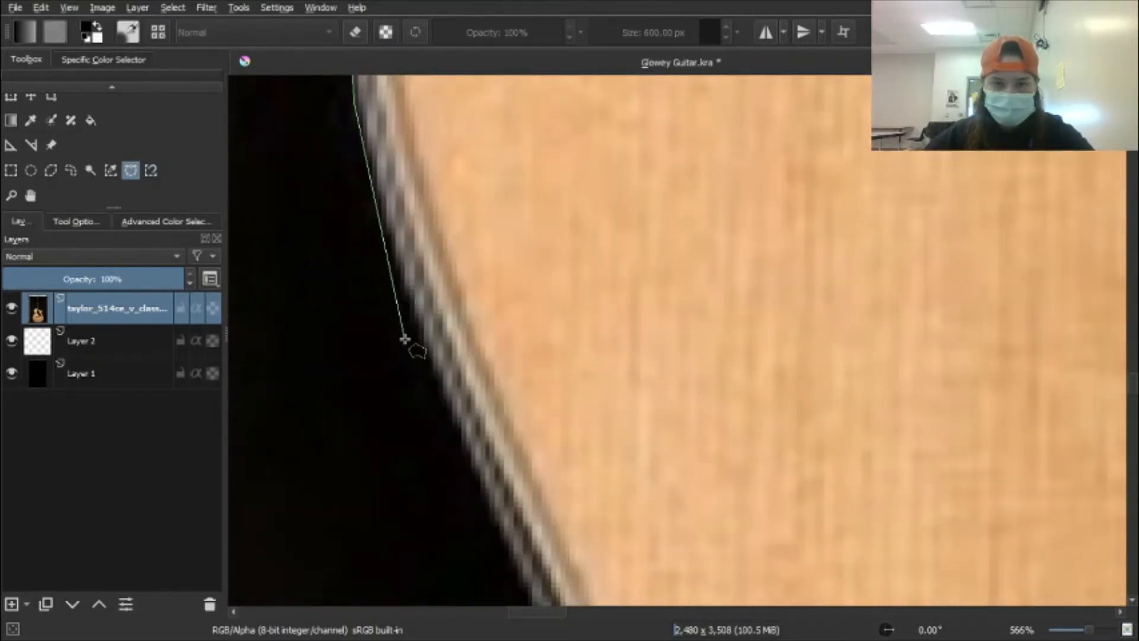
click(491, 424)
drag(491, 424, 407, 272)
click(494, 480)
mouse_move(494, 479)
mouse_down()
mouse_move(315, 80)
mouse_move(413, 158)
mouse_up()
click(487, 467)
click(484, 359)
click(513, 525)
drag(513, 525, 450, 107)
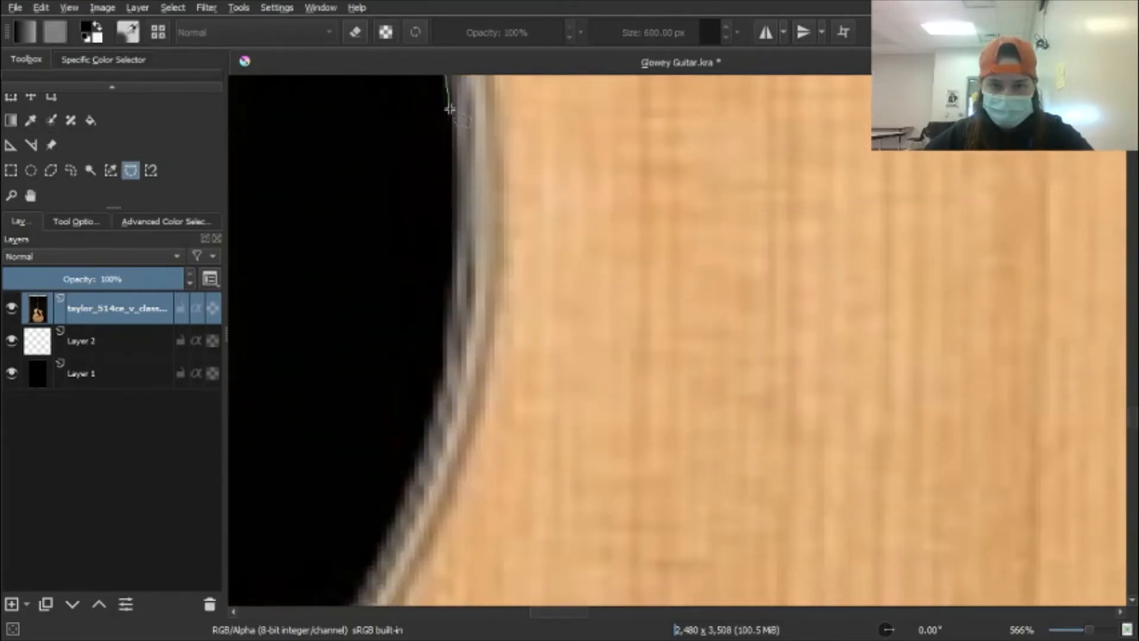
Trace the selection outline from the left waist outward along the upper part of the lower bout
click(440, 399)
click(359, 590)
drag(359, 591, 523, 255)
click(380, 448)
mouse_move(379, 448)
mouse_down()
mouse_move(771, 204)
mouse_move(772, 147)
mouse_up()
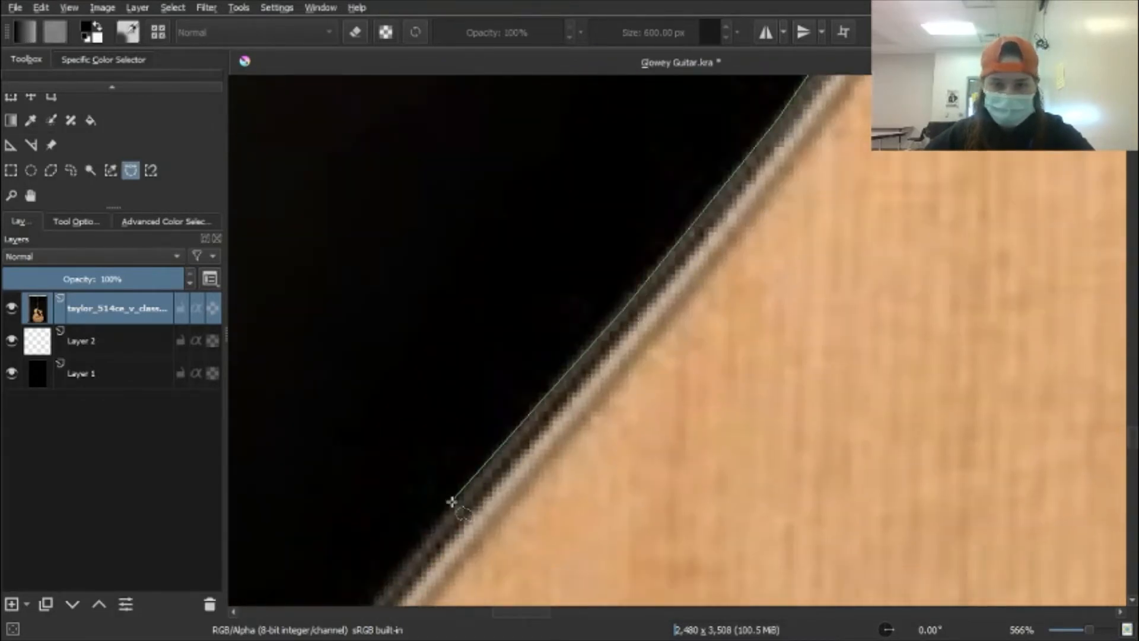
click(452, 502)
drag(452, 502, 658, 149)
scroll(658, 149, down, 1)
click(484, 415)
click(412, 558)
drag(412, 558, 492, 145)
Continue the selection outline around the widest part of the lower bout's left side
click(402, 379)
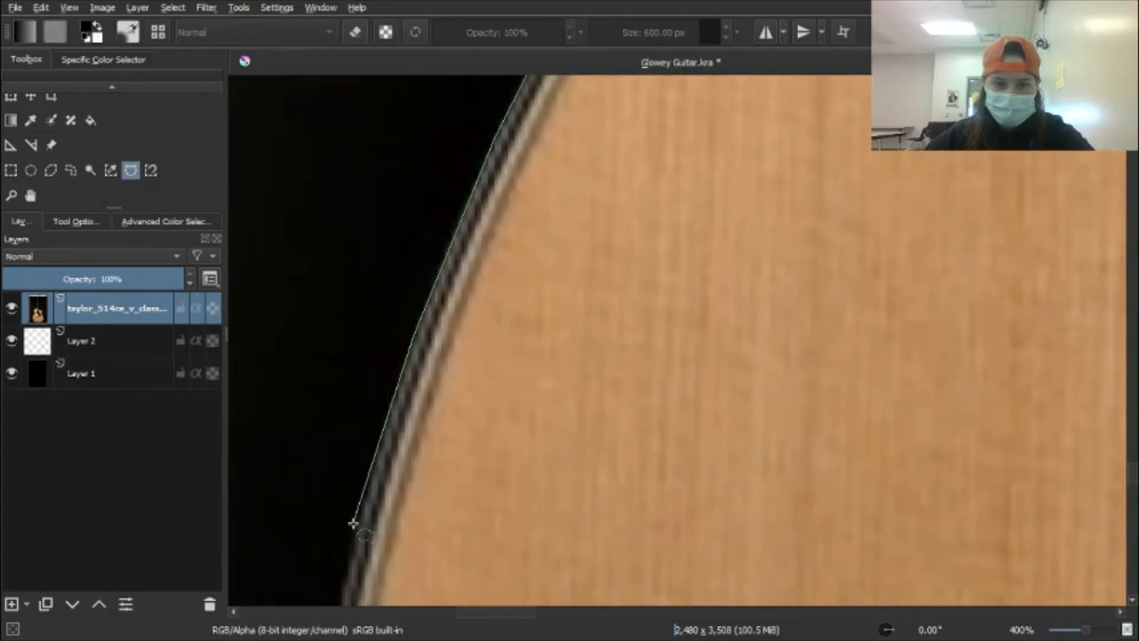
click(354, 524)
drag(354, 524, 373, 229)
click(324, 498)
drag(324, 499, 407, 205)
scroll(409, 431, down, 1)
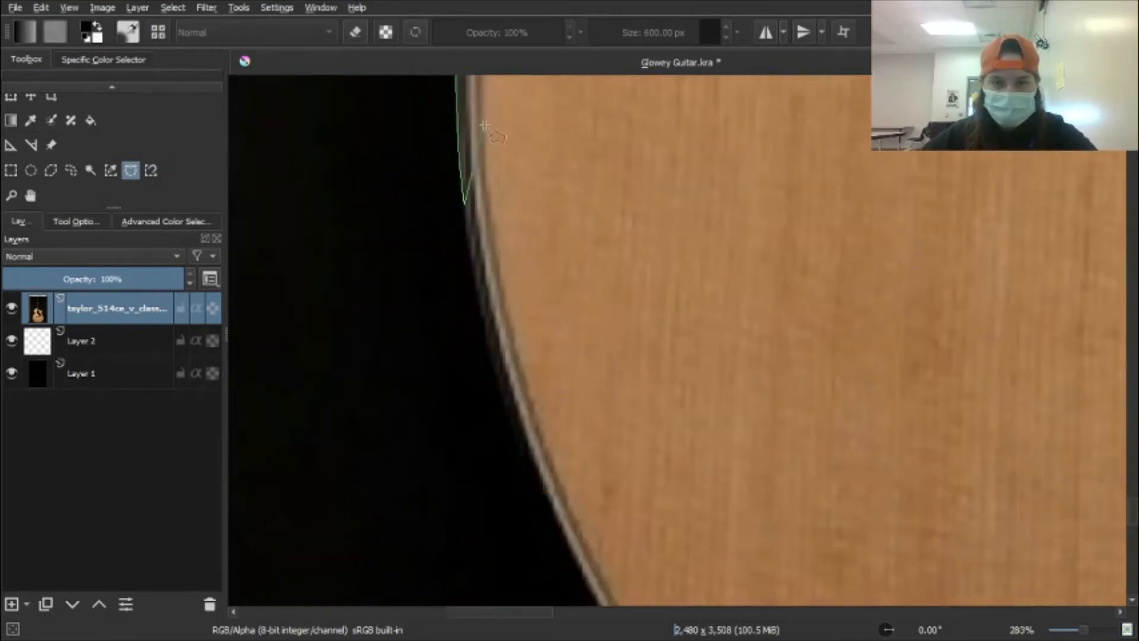
click(516, 439)
drag(516, 439, 425, 264)
click(573, 480)
drag(574, 480, 349, 212)
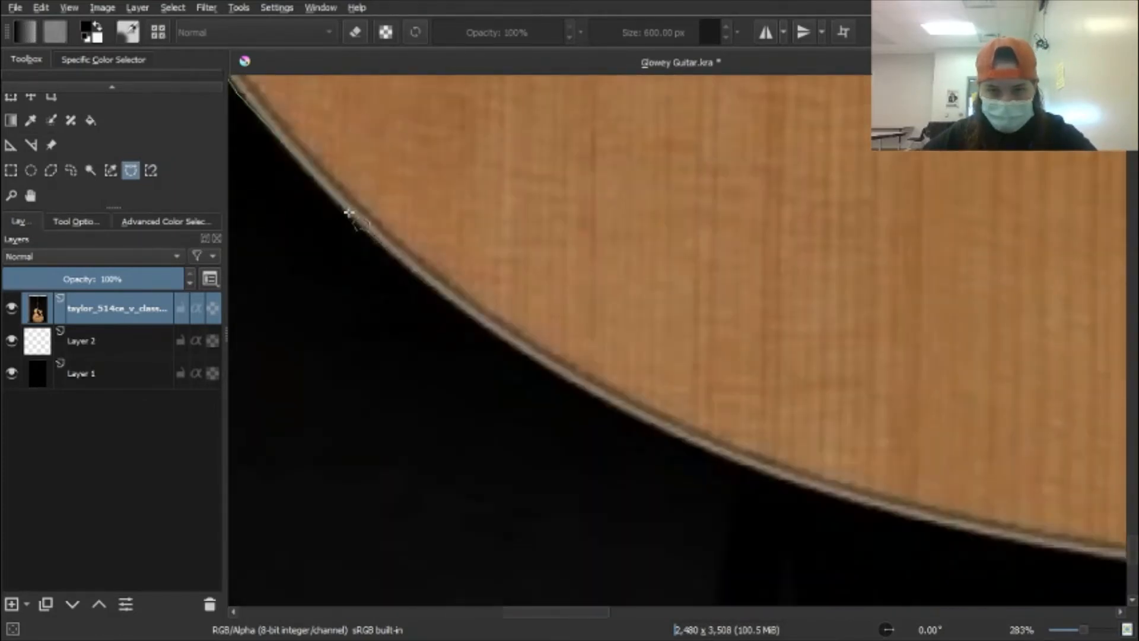
Trace the selection outline along the lower left curve of the body towards the bottom edge
click(432, 289)
click(579, 388)
click(706, 449)
click(772, 474)
drag(772, 474, 466, 266)
scroll(464, 262, up, 1)
scroll(464, 262, up, 1)
click(702, 377)
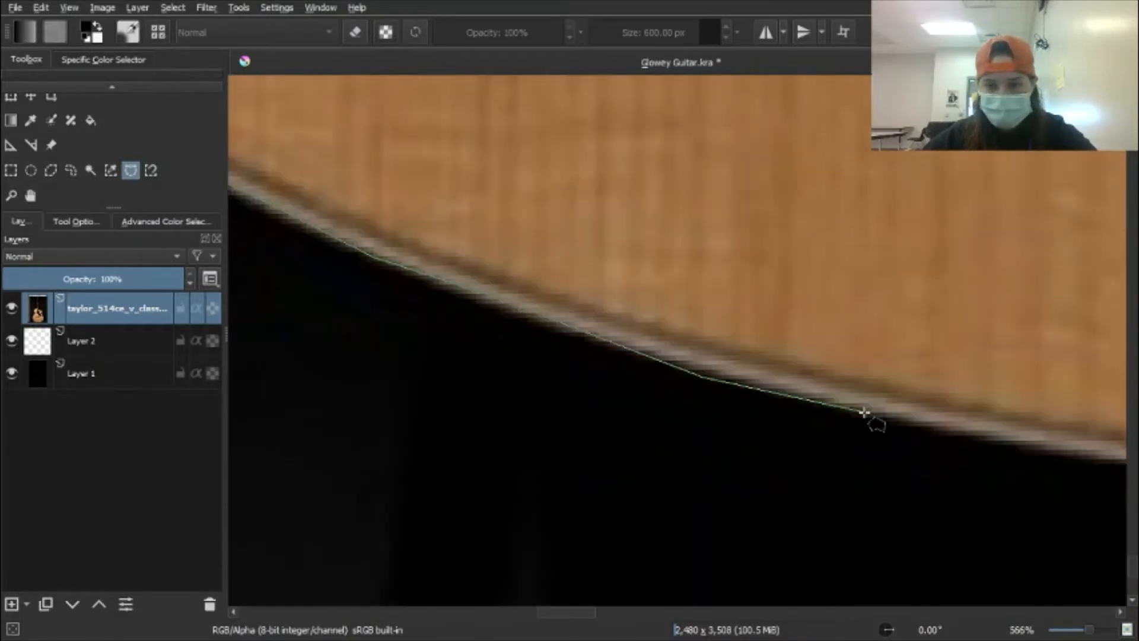
click(864, 411)
drag(864, 411, 237, 325)
click(918, 422)
drag(917, 422, 229, 409)
Trace the selection outline along the nearly flat bottom edge of the guitar body
click(500, 425)
click(615, 425)
click(734, 429)
click(985, 431)
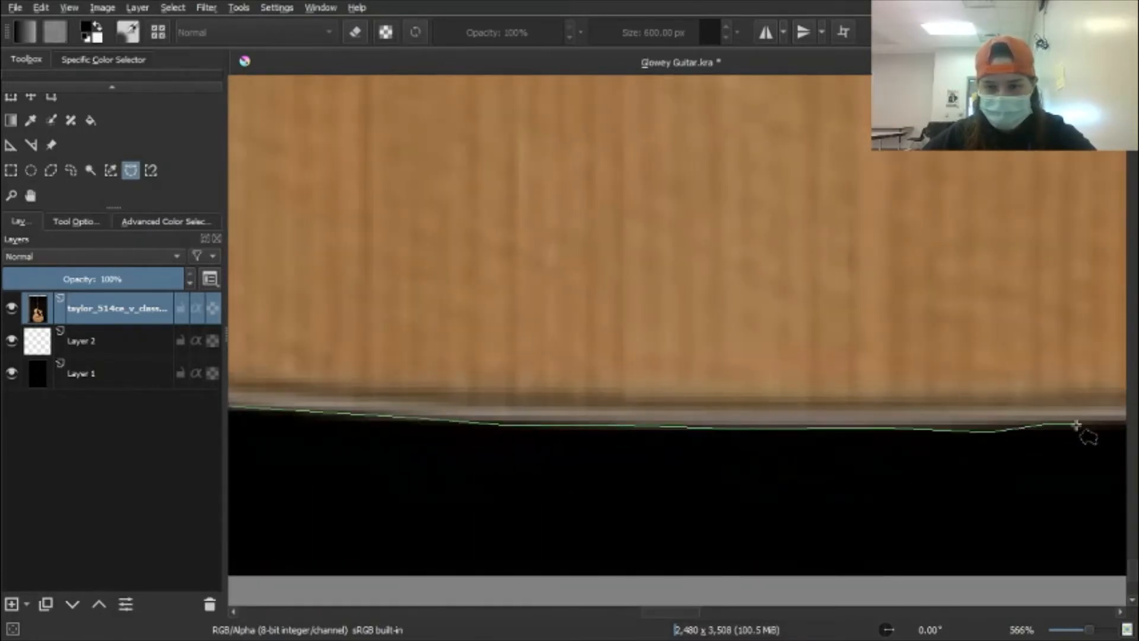
click(1078, 427)
drag(1078, 427, 356, 400)
click(502, 400)
click(861, 363)
Extend the selection outline along the rising curve at the bottom right of the body
scroll(862, 363, up, 1)
drag(862, 363, 296, 321)
click(772, 277)
drag(772, 277, 313, 391)
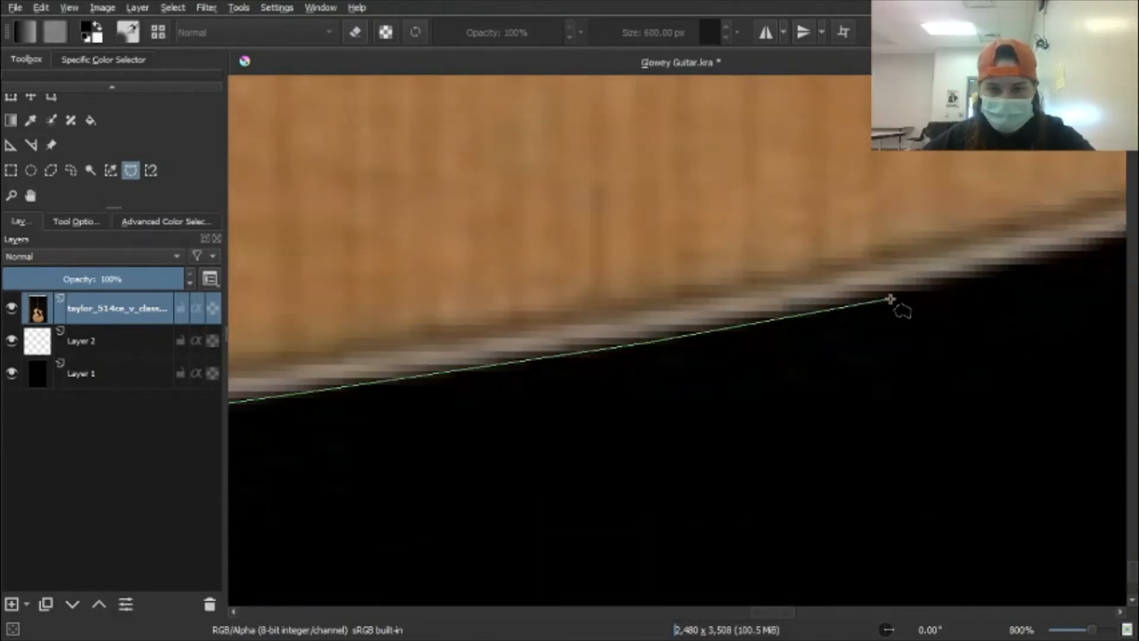
click(889, 300)
drag(889, 301, 450, 378)
click(919, 245)
scroll(919, 245, up, 1)
drag(919, 245, 541, 434)
click(898, 318)
drag(899, 318, 481, 414)
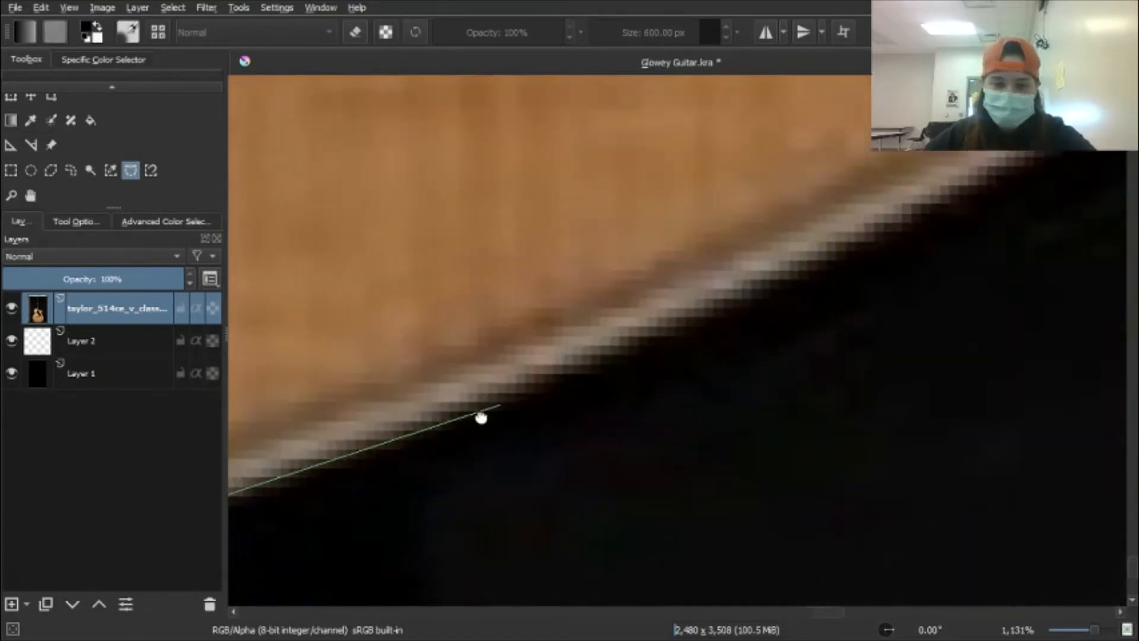
Continue the selection outline up the steep lower right side of the body
scroll(480, 415, down, 6)
click(551, 369)
scroll(551, 368, up, 3)
drag(551, 368, 323, 506)
click(460, 353)
drag(593, 156, 509, 469)
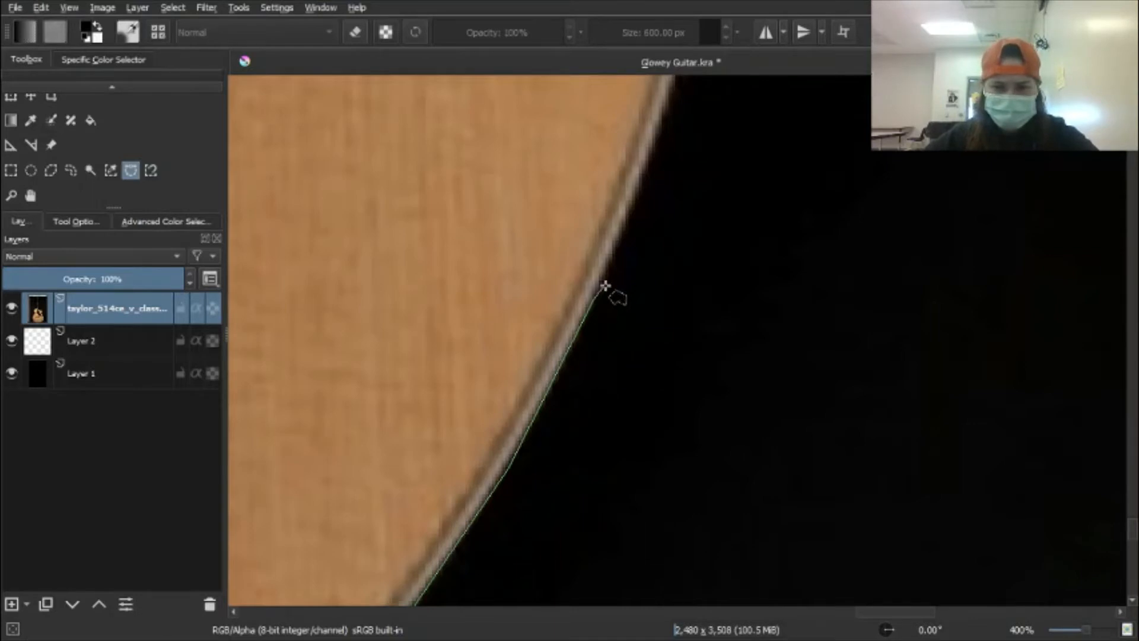
scroll(643, 254, up, 1)
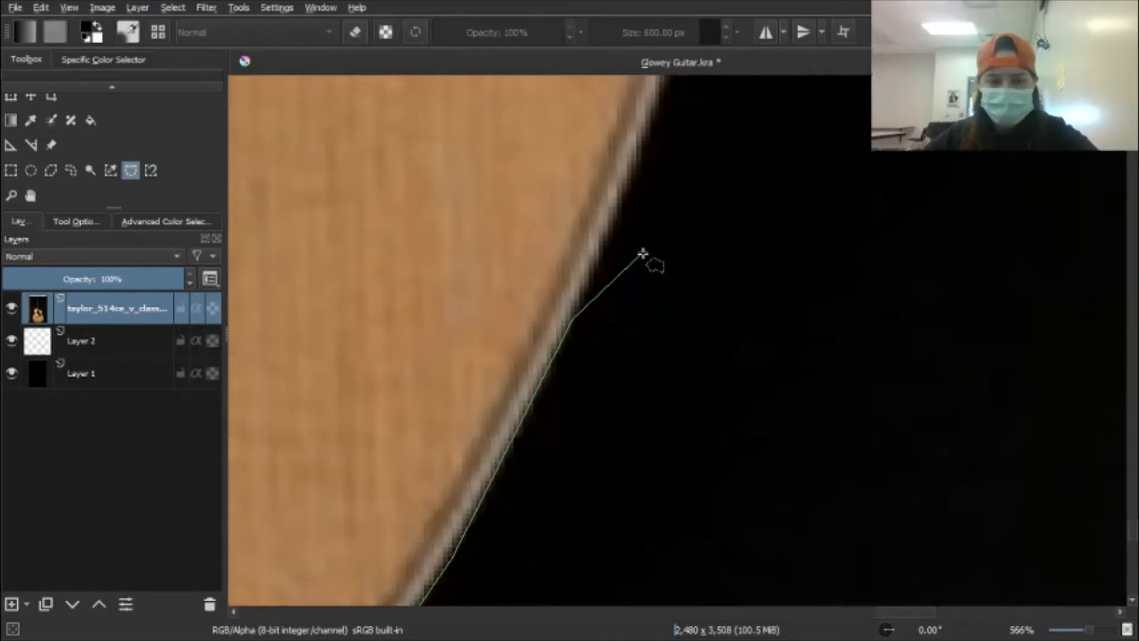
click(641, 155)
drag(641, 155, 462, 541)
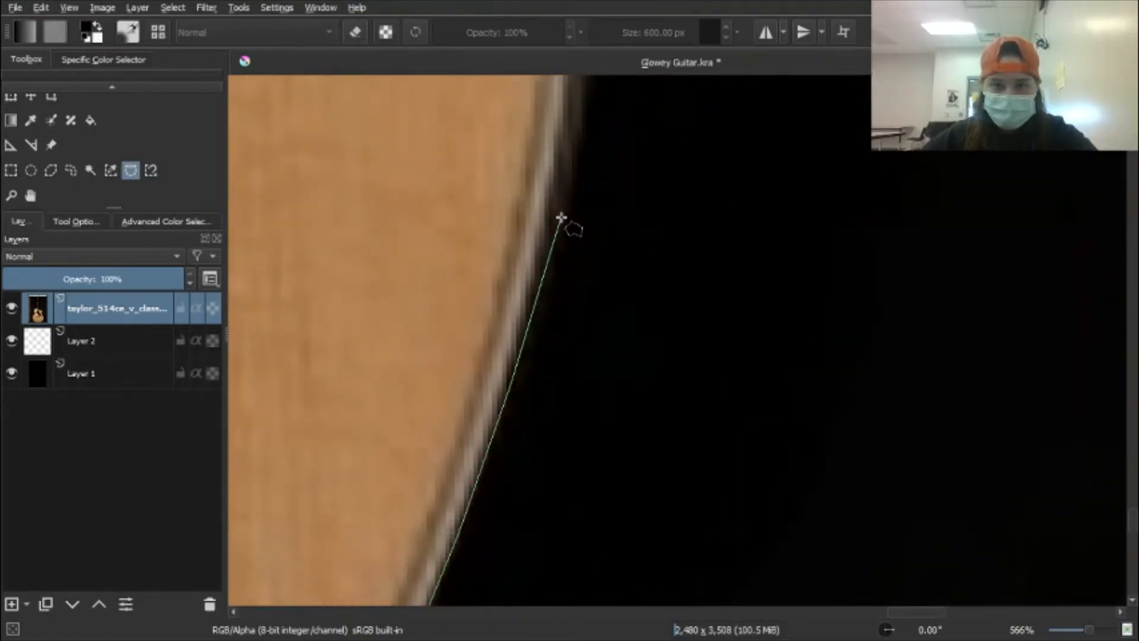
Trace the selection outline around the widest part of the lower bout's right side
drag(561, 218, 501, 447)
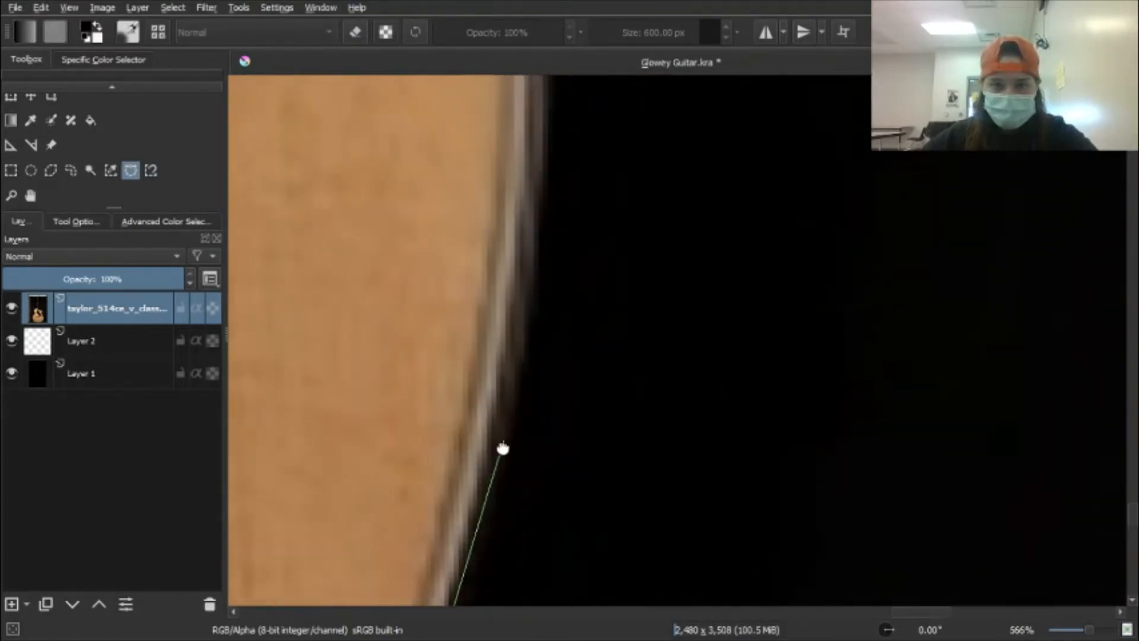
click(542, 216)
click(543, 147)
drag(544, 148, 543, 495)
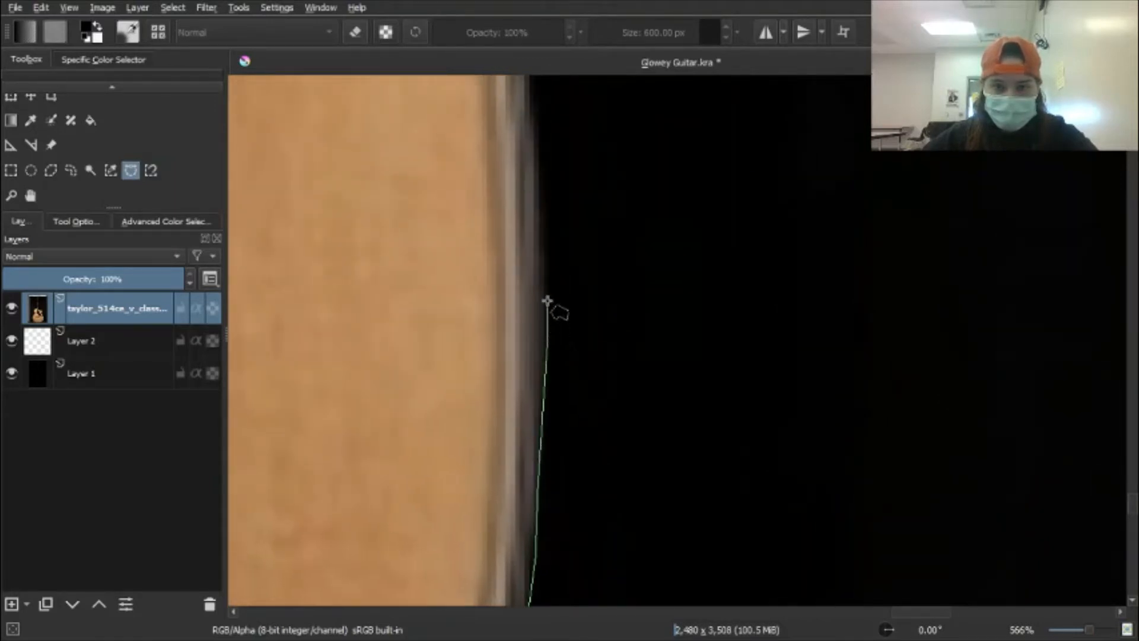
click(547, 229)
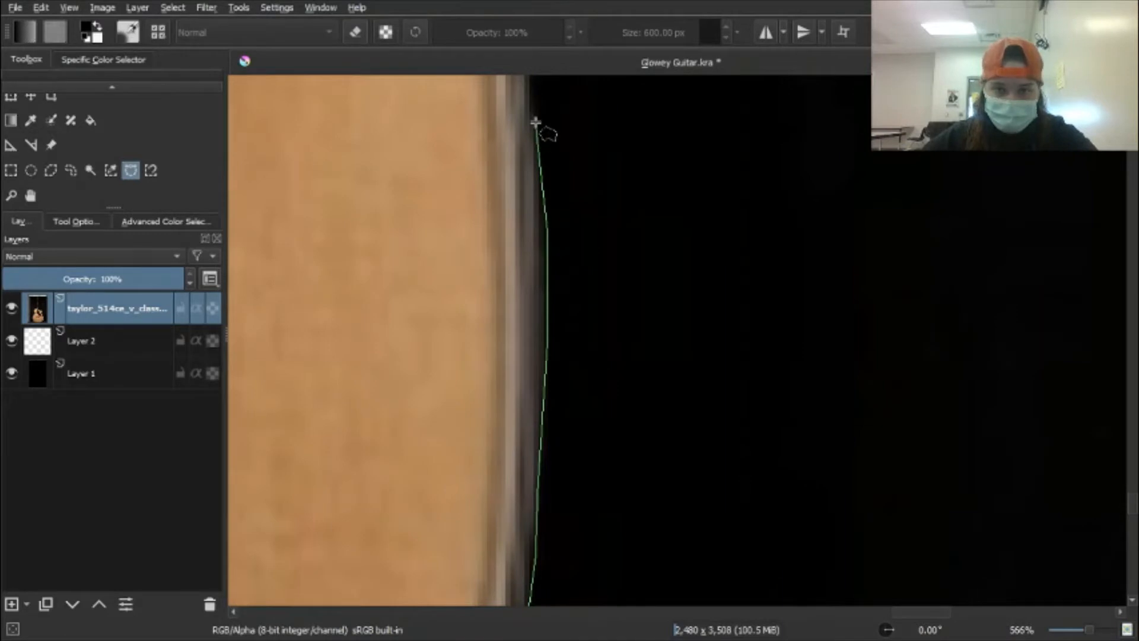
drag(535, 123, 539, 343)
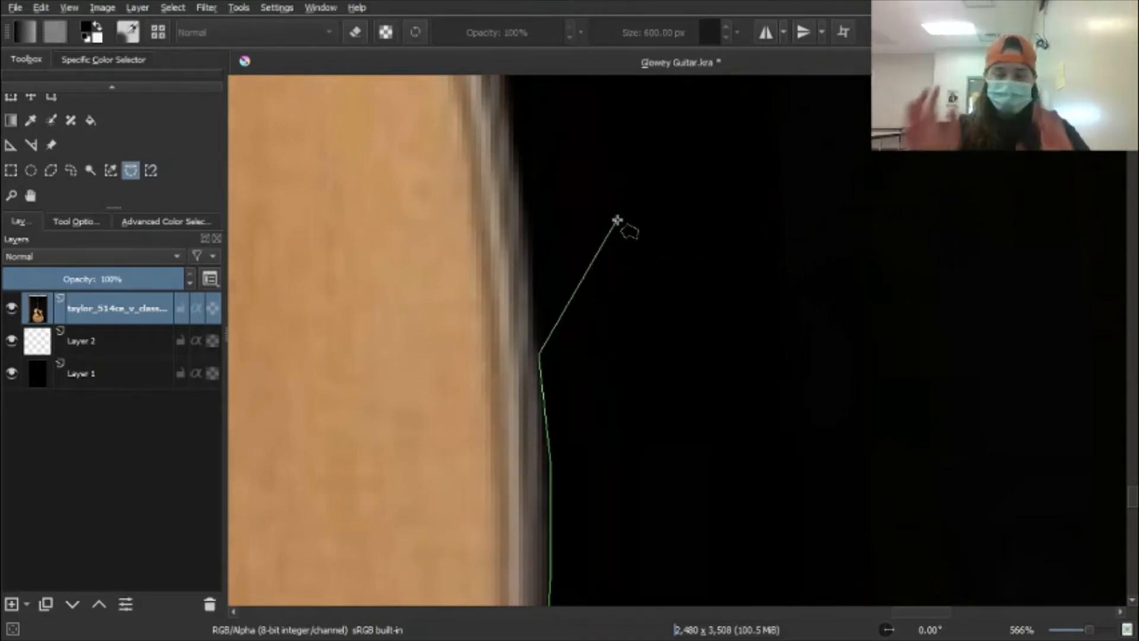
click(526, 199)
scroll(526, 198, up, 1)
drag(526, 199, 539, 454)
Trace the selection outline up the right shoulder of the lower bout, following its curve inward toward the waist
scroll(538, 454, down, 3)
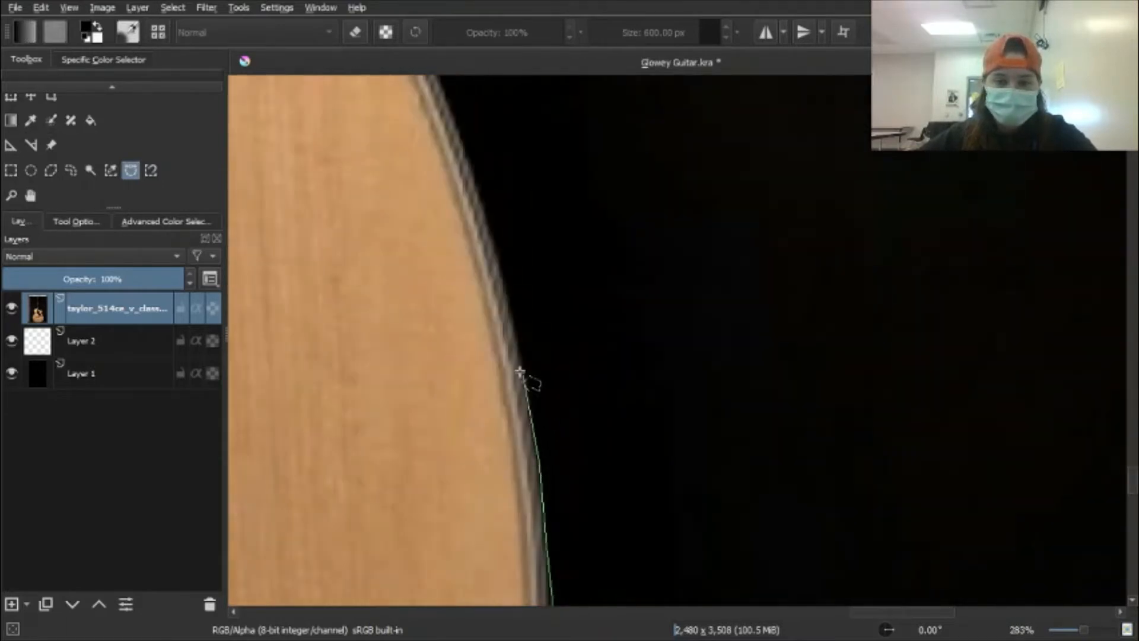
click(489, 228)
mouse_move(468, 142)
mouse_down()
mouse_move(488, 178)
mouse_move(500, 326)
mouse_up()
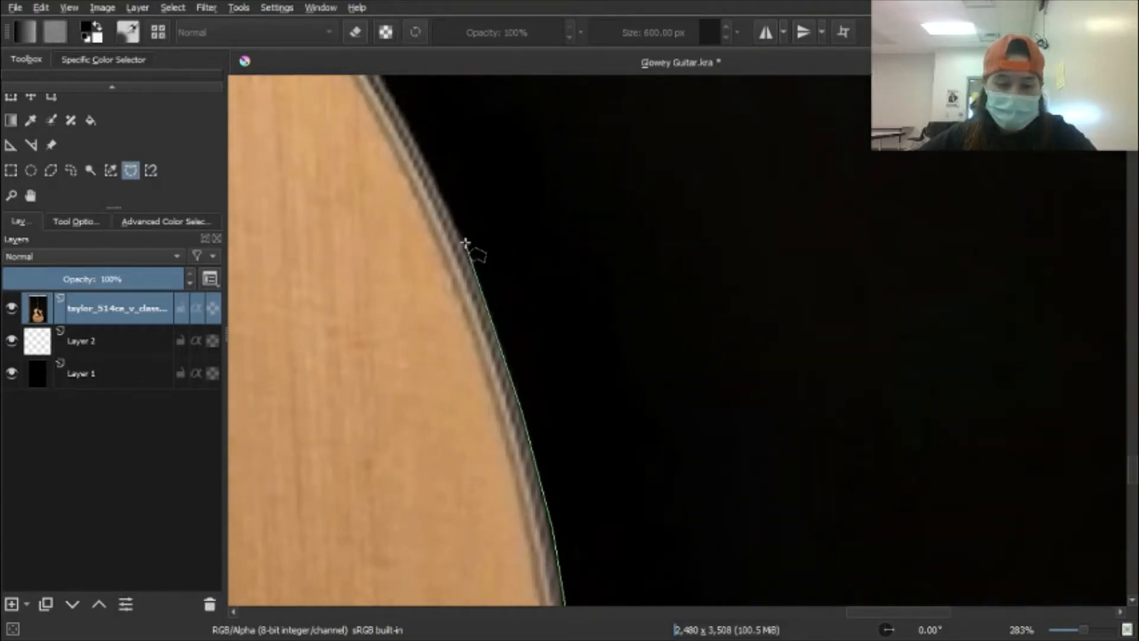
drag(426, 160, 500, 394)
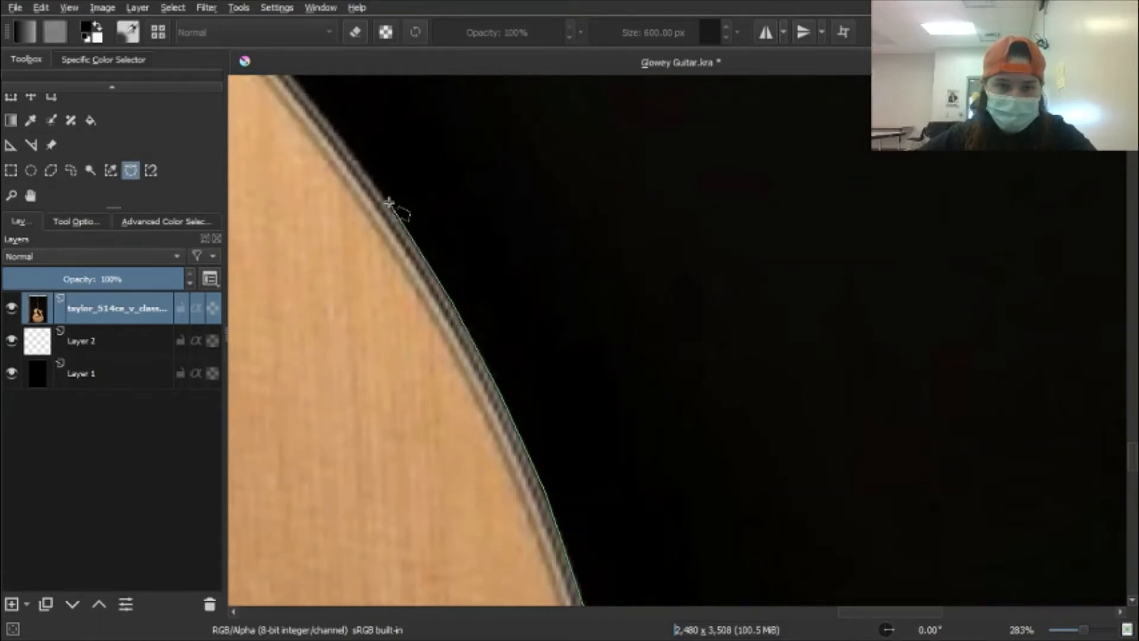
drag(389, 202, 541, 450)
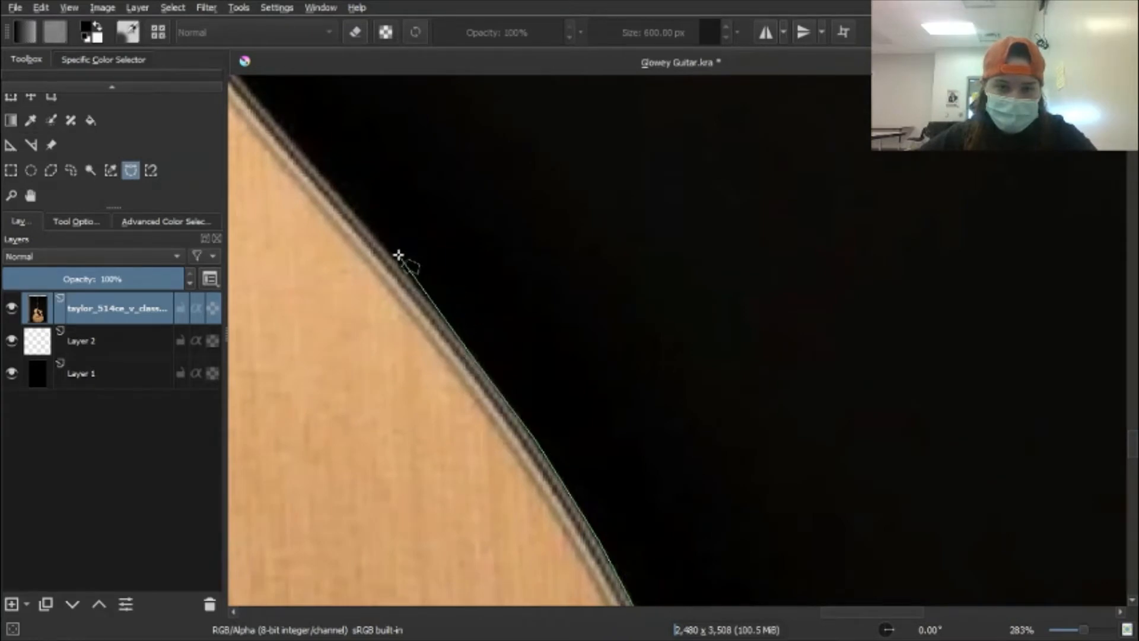
drag(389, 256, 597, 486)
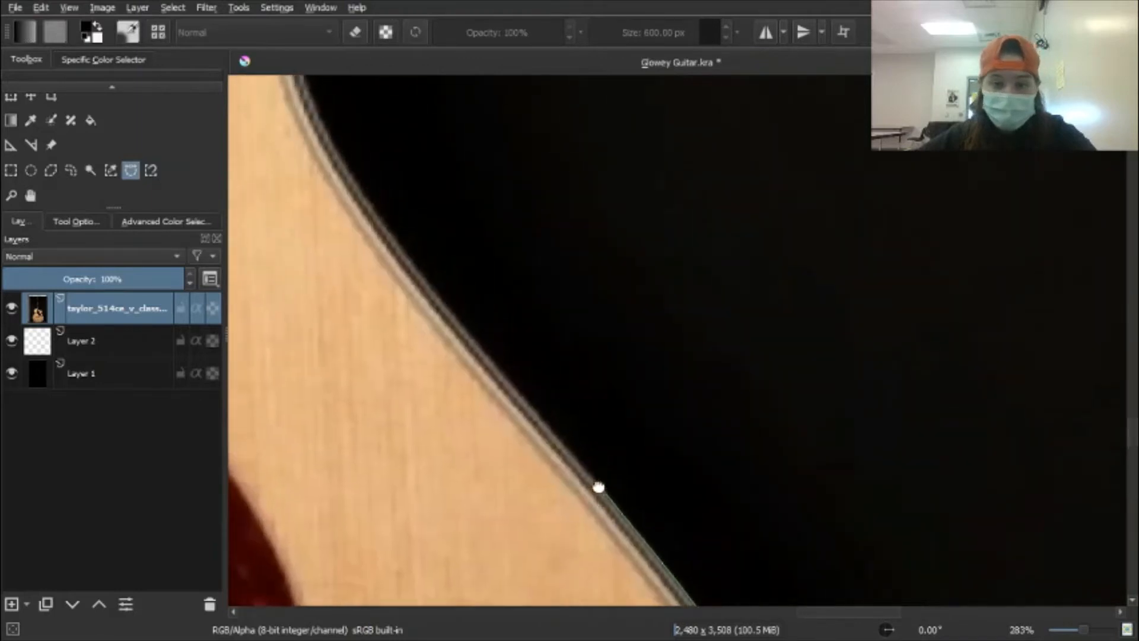
Carry the selection outline around the inward curve of the guitar's waist on the right side
click(522, 395)
click(397, 243)
drag(396, 243, 462, 460)
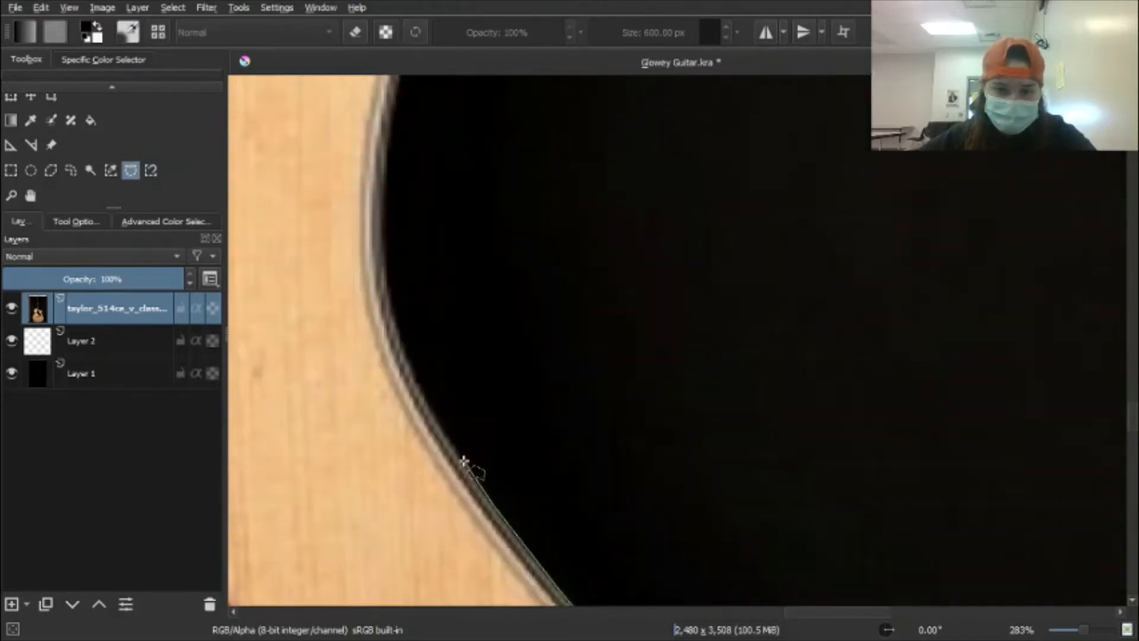
click(421, 388)
scroll(389, 249, up, 4)
click(394, 403)
click(399, 244)
drag(400, 244, 400, 474)
Extend the selection outline up the right side of the upper bout toward the cutaway horn
drag(450, 152, 436, 420)
click(483, 218)
drag(517, 118, 491, 452)
click(630, 92)
drag(630, 92, 437, 584)
click(605, 193)
drag(605, 193, 492, 558)
click(575, 284)
drag(628, 129, 504, 610)
click(542, 510)
Trace the selection outline around the rounded tip of the cutaway horn
click(553, 135)
drag(553, 135, 556, 475)
click(386, 111)
drag(386, 111, 551, 363)
click(412, 229)
drag(413, 229, 754, 411)
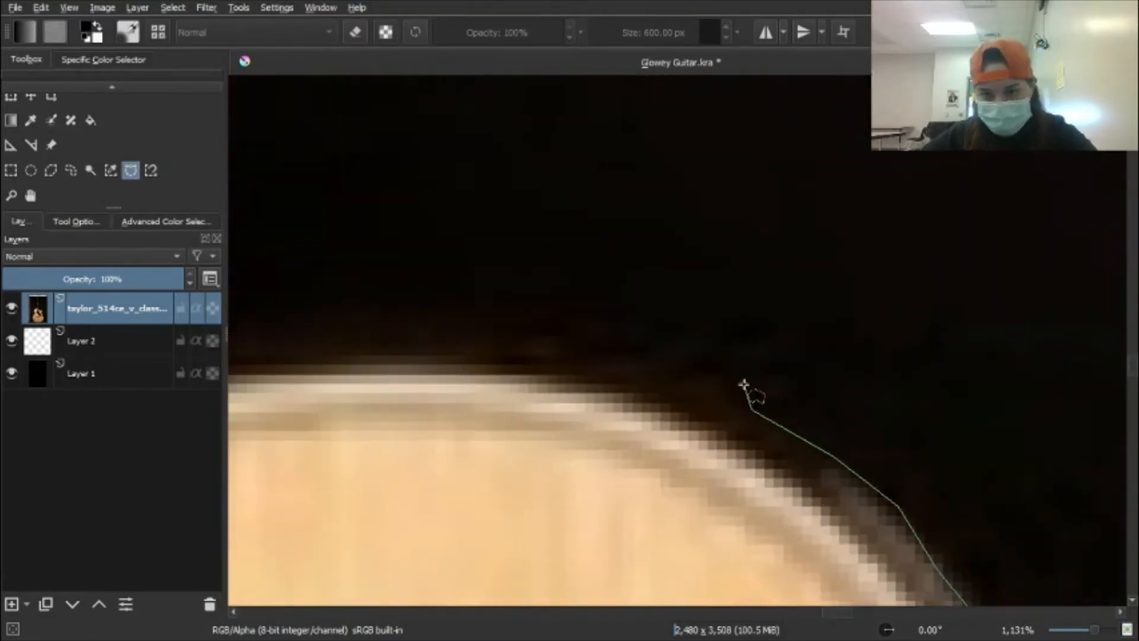
click(472, 338)
drag(472, 337, 804, 374)
Follow the shallow hollow of the cutaway with the selection outline, from the horn toward the neck
click(514, 375)
drag(297, 416, 923, 210)
click(707, 279)
drag(391, 371, 972, 261)
click(694, 371)
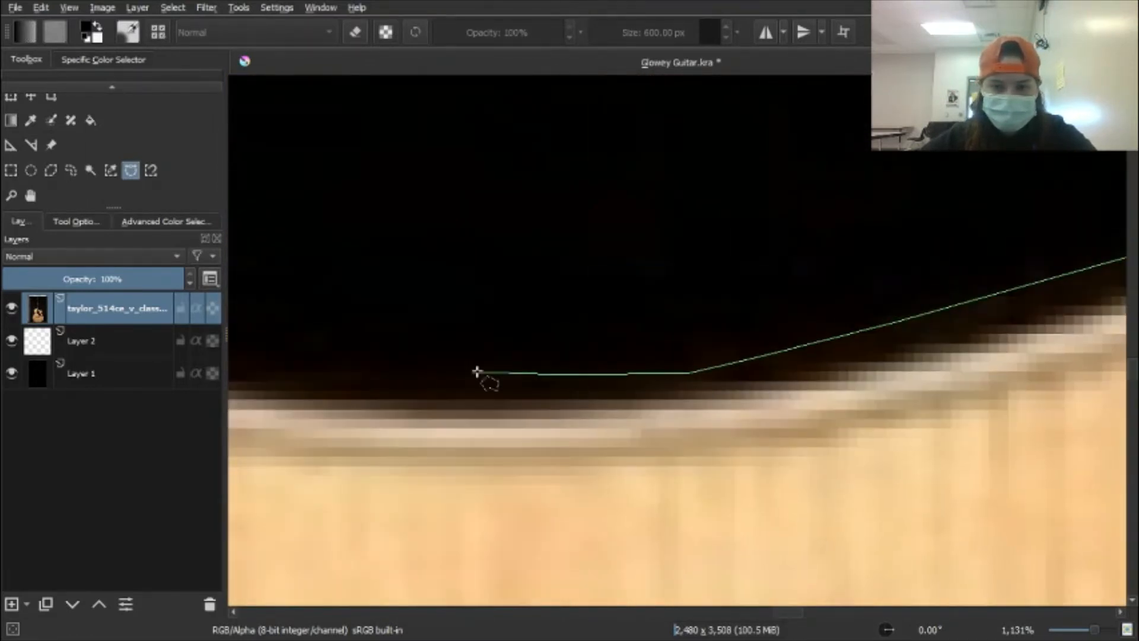
drag(445, 374, 999, 388)
click(777, 387)
click(517, 360)
click(431, 343)
click(339, 313)
drag(1015, 293, 887, 231)
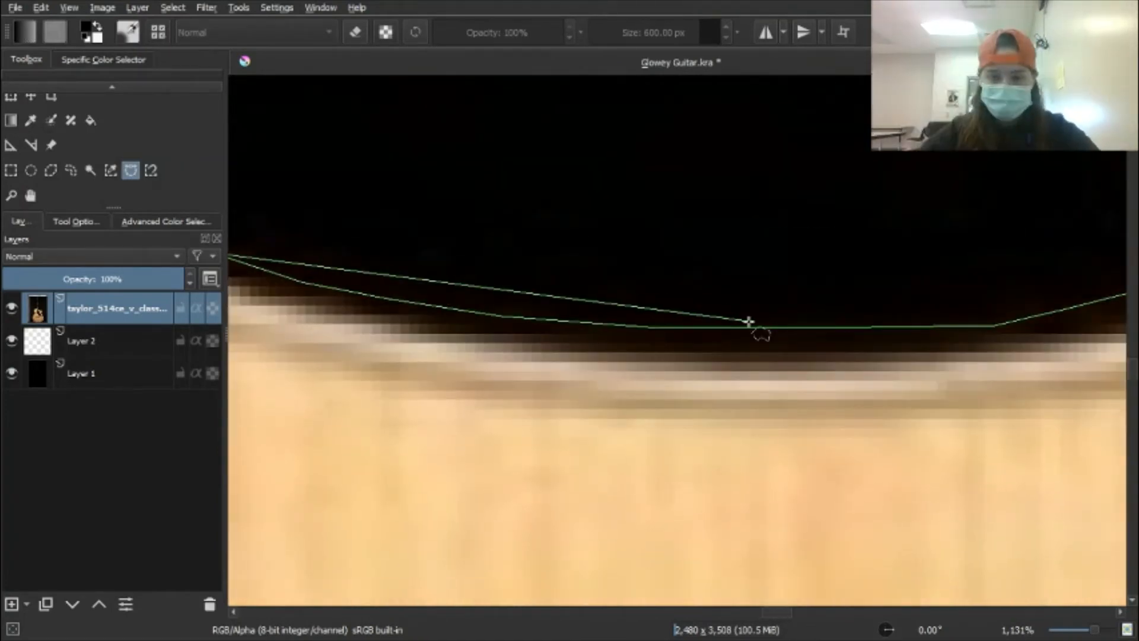
Continue the selection outline up the sloping part of the cutaway edge
scroll(605, 223, down, 1)
drag(332, 237, 887, 565)
scroll(712, 534, up, 2)
click(788, 433)
drag(376, 275, 749, 452)
click(508, 293)
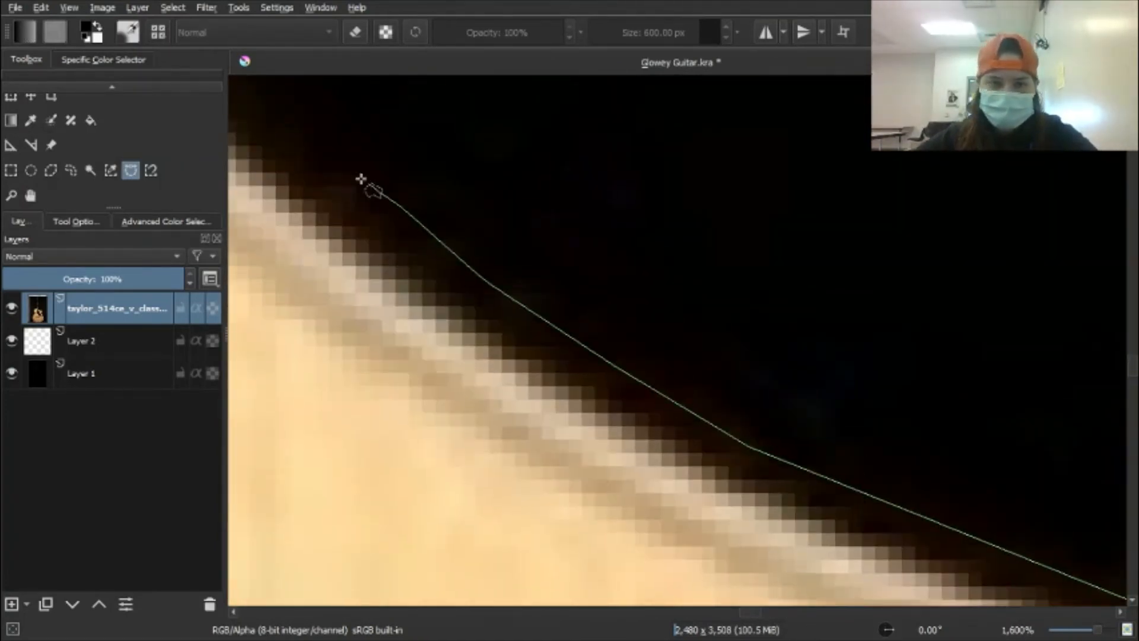
Bring the selection outline up the steep end of the cutaway to where the body meets the neck
scroll(361, 180, down, 1)
click(560, 229)
click(458, 100)
drag(415, 101, 599, 475)
click(584, 514)
click(570, 418)
drag(522, 178, 540, 509)
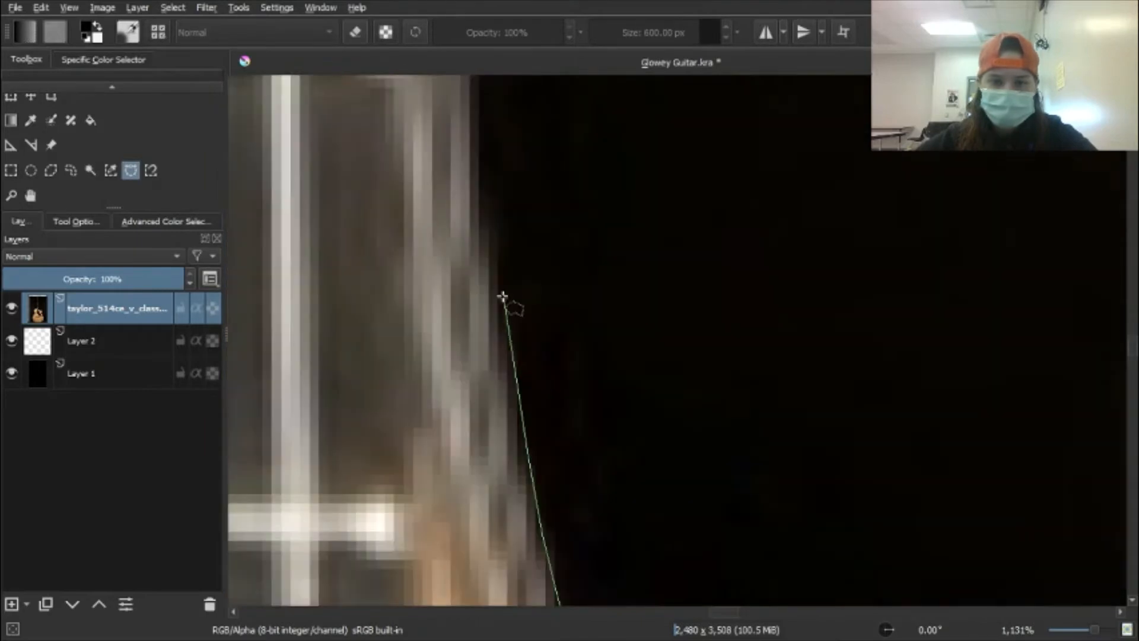
Run the selection outline along the right edge of the neck from the body up toward the headstock
click(503, 297)
scroll(534, 386, down, 1)
click(545, 419)
scroll(545, 420, up, 1)
drag(529, 206, 546, 339)
click(545, 336)
click(525, 312)
drag(513, 113, 523, 326)
scroll(521, 172, down, 8)
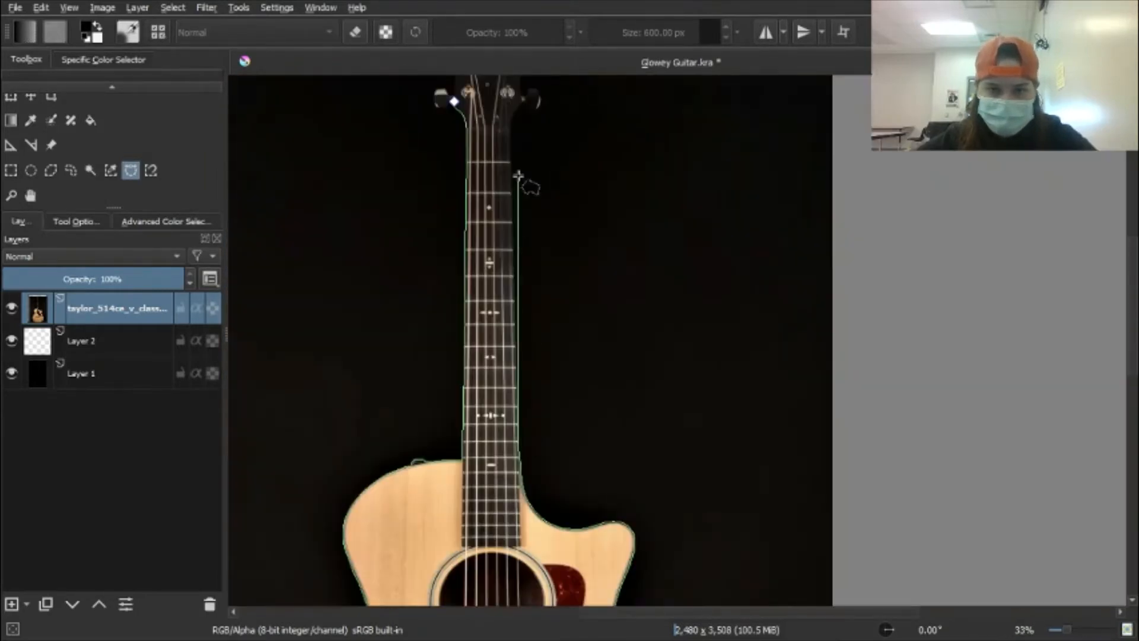
scroll(509, 130, up, 4)
scroll(509, 130, up, 3)
scroll(518, 197, up, 3)
Trace the selection outline along the flared right base of the headstock to the lowest tuning peg
click(539, 225)
drag(584, 146, 480, 464)
click(516, 380)
click(602, 311)
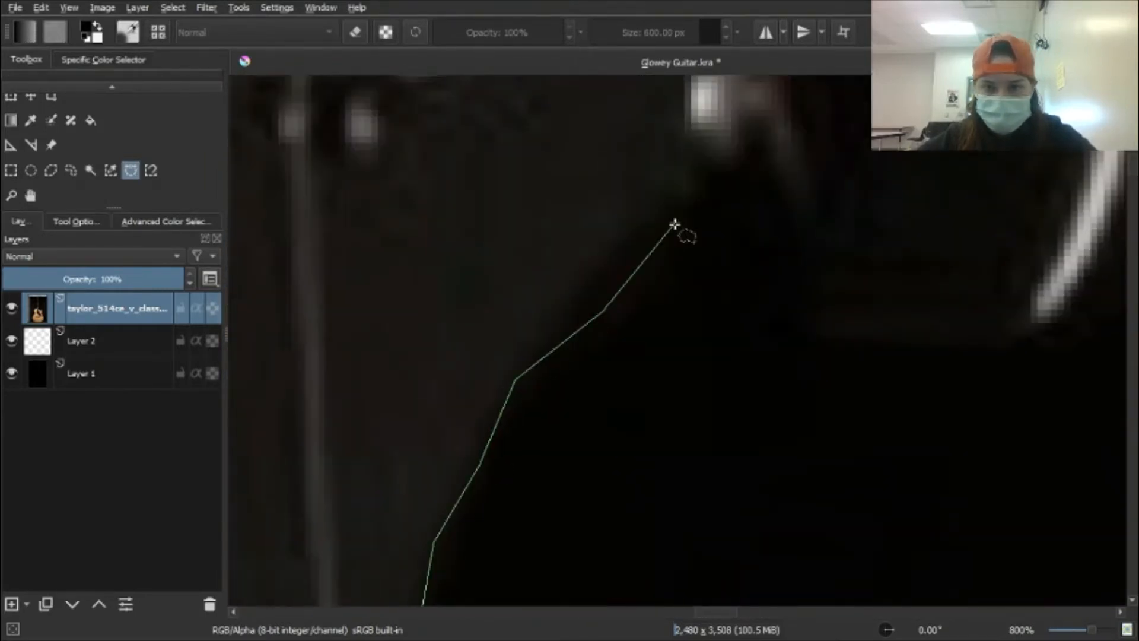
click(674, 224)
click(705, 208)
Outline the shaft and knob of the lowest tuning peg on the headstock's right side
scroll(707, 172, up, 3)
click(707, 178)
click(834, 96)
drag(890, 320, 544, 203)
click(582, 282)
click(625, 325)
scroll(808, 275, down, 5)
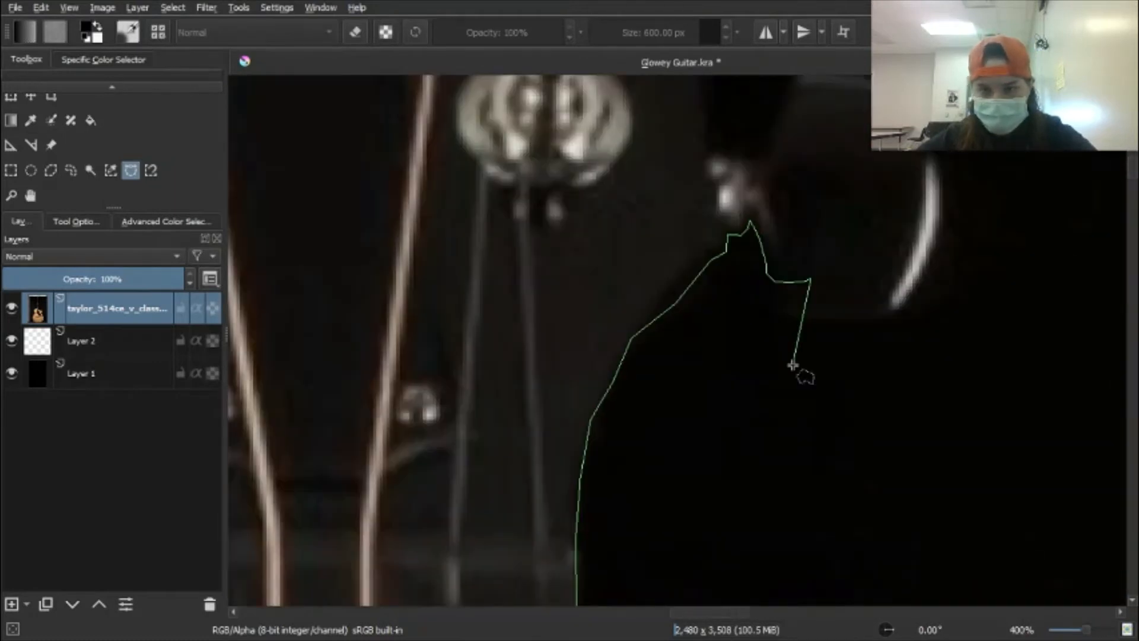
scroll(798, 305, up, 6)
scroll(730, 263, down, 1)
scroll(619, 423, down, 5)
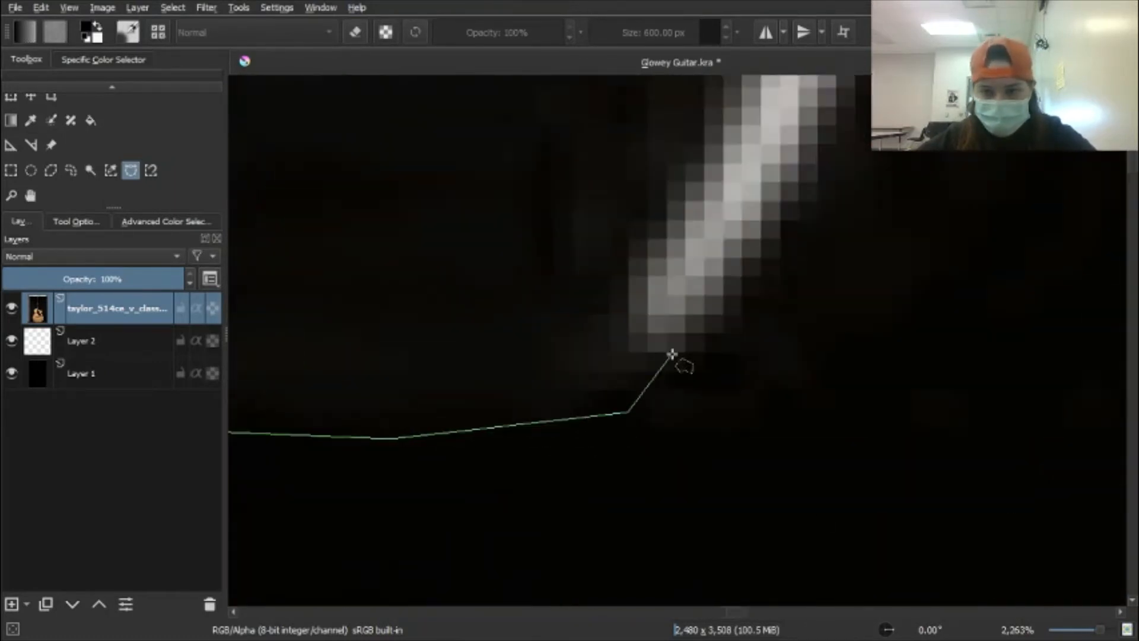
scroll(490, 242, down, 1)
Trace the selection outline around the middle tuning peg on the headstock's right side
click(498, 221)
click(540, 226)
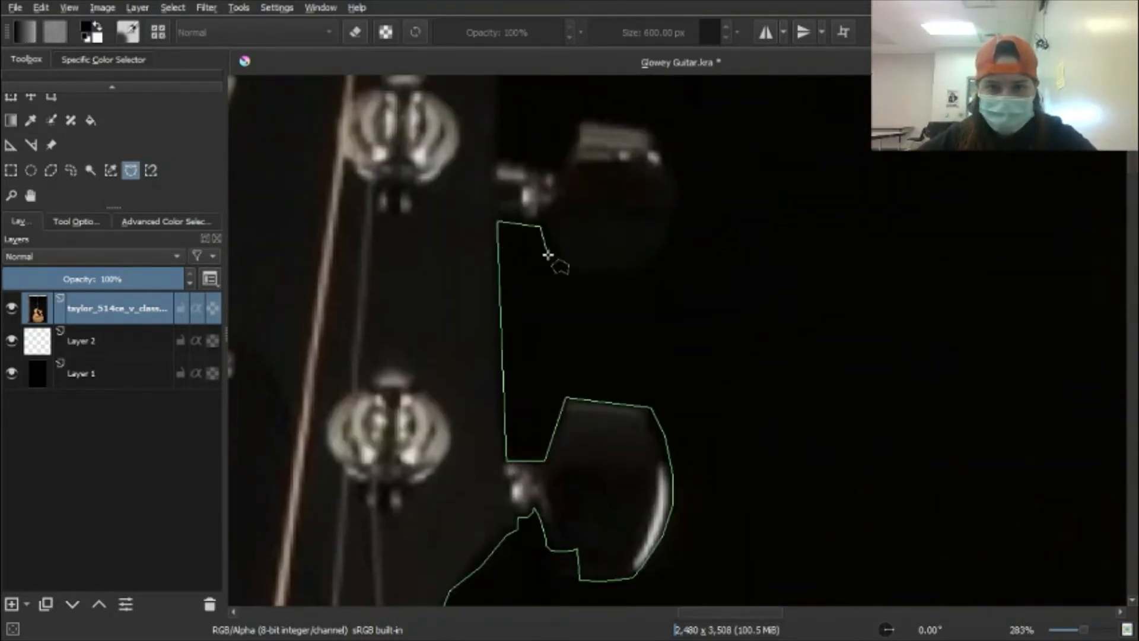
click(564, 272)
click(651, 278)
click(680, 197)
click(646, 124)
click(579, 118)
Trace the selection outline along the underside of the top right tuning peg to its outer end
click(553, 262)
click(576, 244)
click(597, 259)
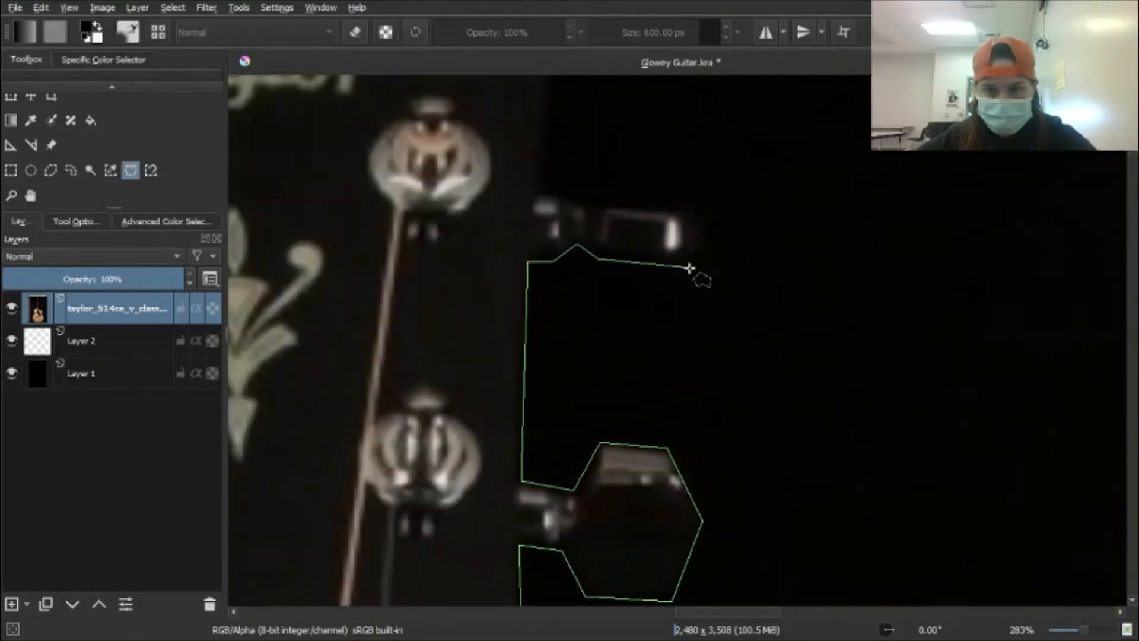
drag(601, 274, 346, 292)
scroll(279, 281, up, 4)
click(566, 312)
click(845, 336)
click(962, 290)
Carry the selection outline around the top right peg's outer end and back along its upper side to the headstock
drag(947, 288, 944, 301)
click(946, 293)
click(852, 216)
click(546, 204)
click(504, 213)
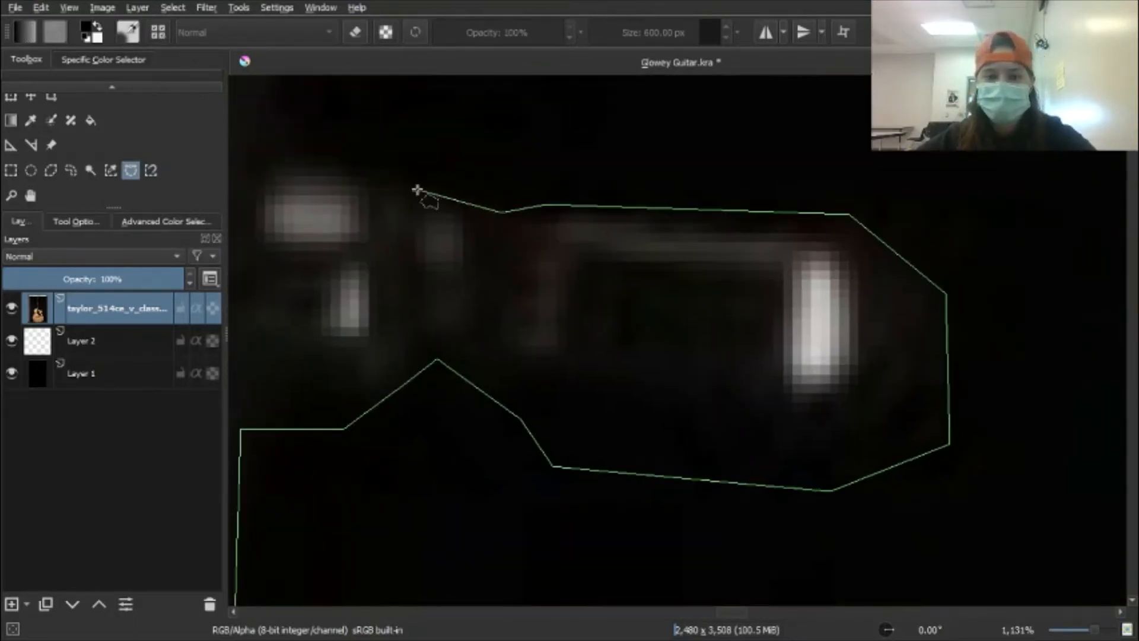
click(417, 191)
click(354, 153)
click(287, 150)
Trace the selection outline over the headstock's top right corner and along its flat upper edge
click(471, 134)
drag(470, 133, 826, 259)
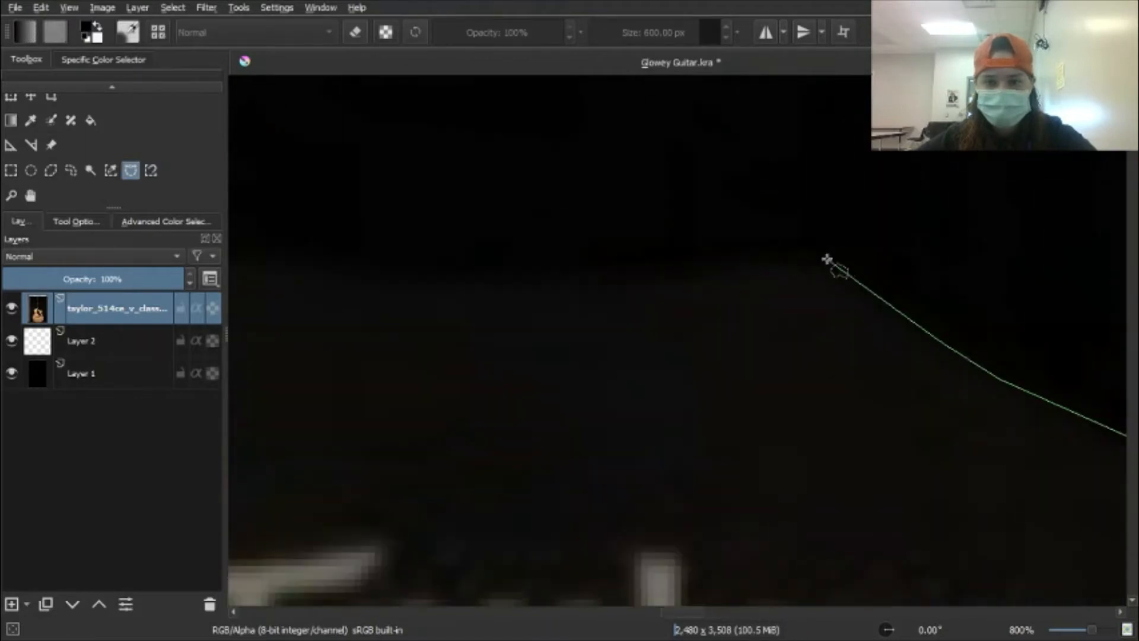
click(643, 279)
click(323, 275)
drag(324, 275, 707, 318)
click(608, 285)
Trace the selection outline over the peak on the headstock's upper edge and down the slope on its left
click(583, 284)
click(538, 325)
click(490, 371)
drag(409, 417, 571, 346)
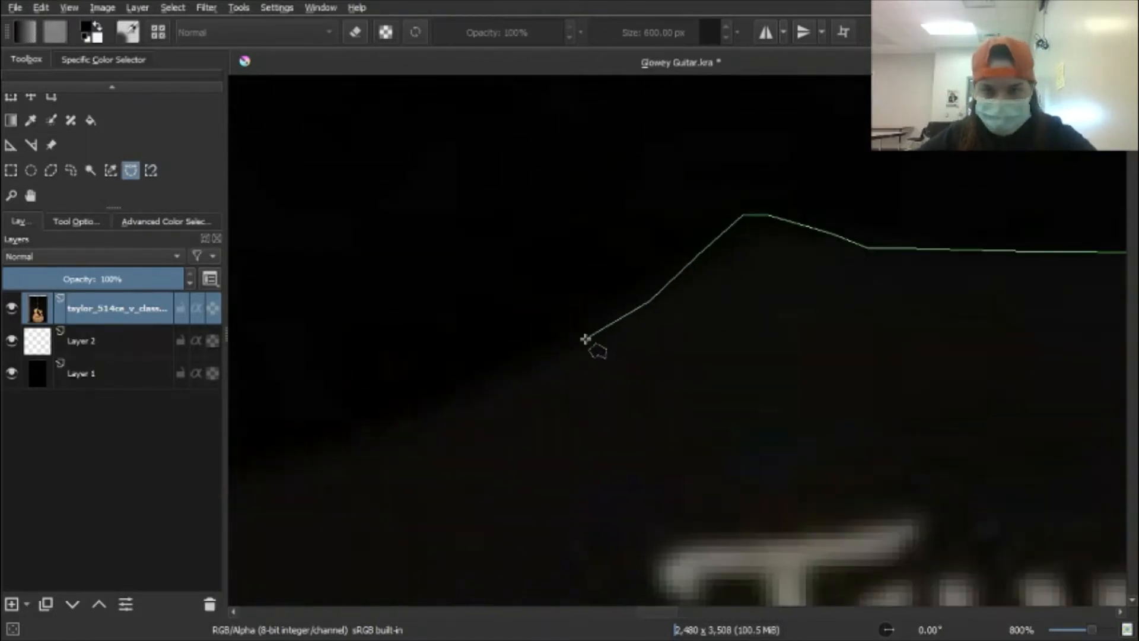
click(566, 354)
click(467, 402)
Extend the selection outline to the headstock's top left corner and start down its left side
drag(335, 442, 757, 257)
click(648, 290)
click(548, 306)
scroll(551, 384, down, 2)
drag(553, 384, 571, 167)
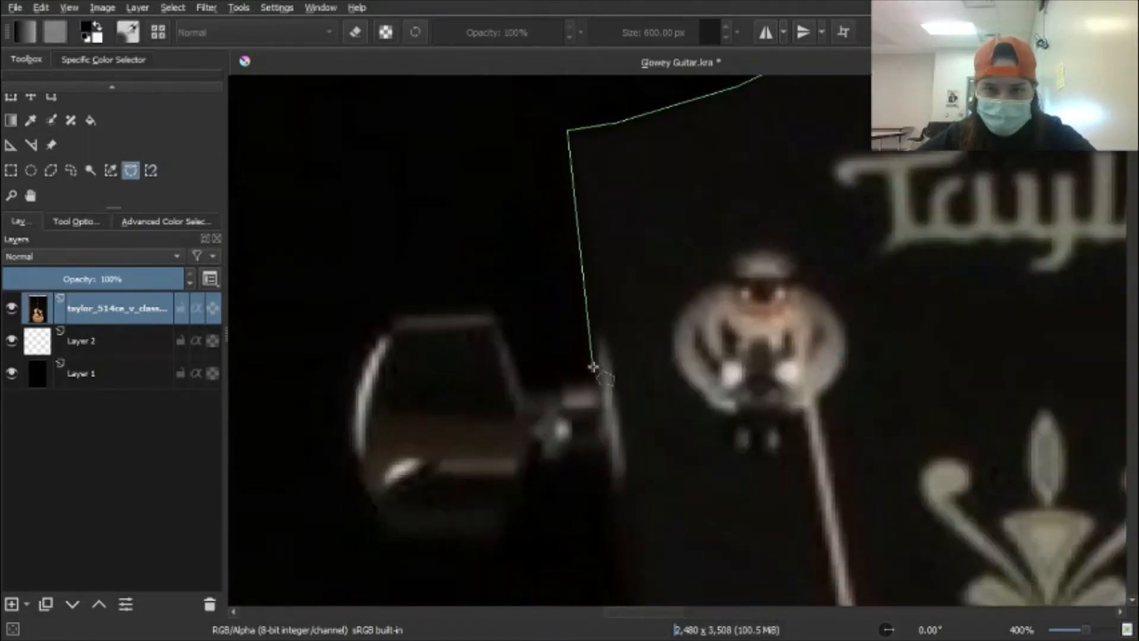
Trace the selection outline along the shaft and upper side of the top left tuning peg
click(590, 383)
click(559, 387)
click(527, 388)
click(498, 311)
click(395, 313)
scroll(368, 332, up, 4)
drag(373, 325, 477, 77)
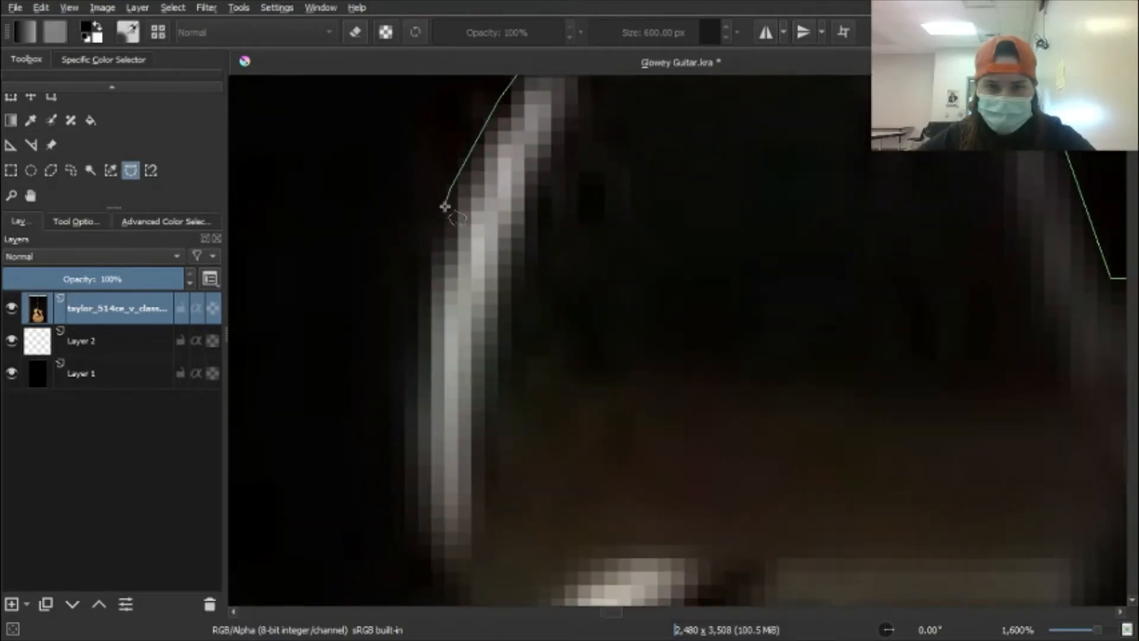
Trace the selection outline down the outer edge of the top left peg and across its bottom
click(445, 206)
drag(398, 473, 392, 193)
click(401, 295)
drag(402, 297, 399, 80)
click(503, 328)
click(984, 371)
Bring the selection outline back under the top left peg's shaft toward the headstock
scroll(775, 411, up, 1)
click(902, 229)
drag(907, 171, 432, 329)
click(433, 290)
click(557, 244)
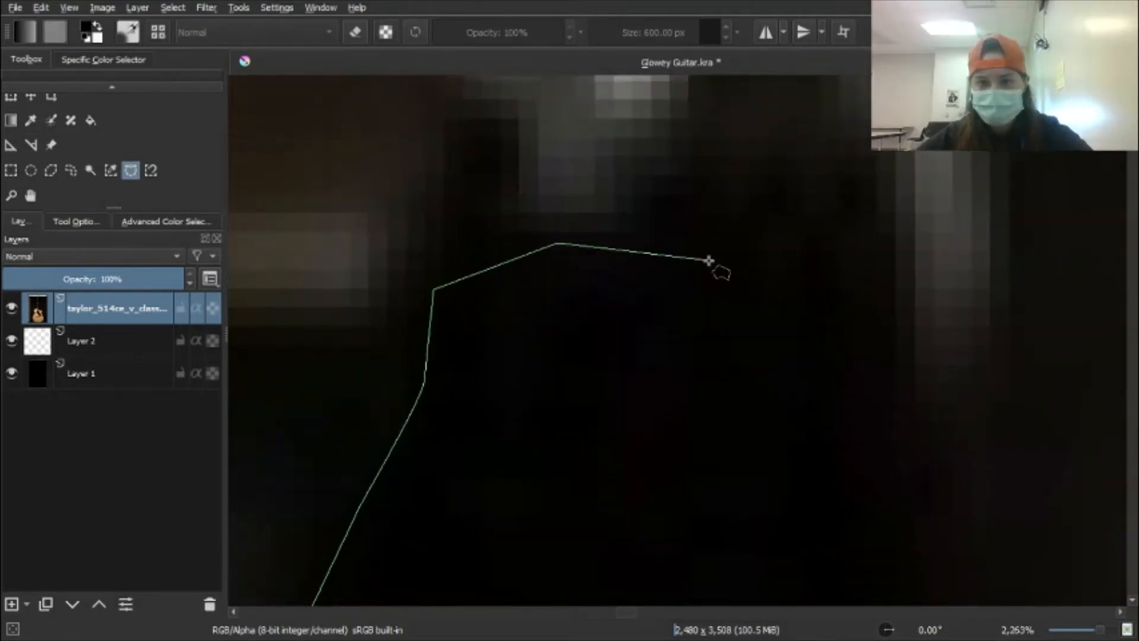
click(706, 259)
Follow the headstock's left edge down and outline the upper side of the middle left tuning peg
scroll(707, 259, down, 4)
drag(706, 260, 489, 33)
click(545, 366)
click(376, 264)
drag(376, 265, 569, 219)
click(418, 230)
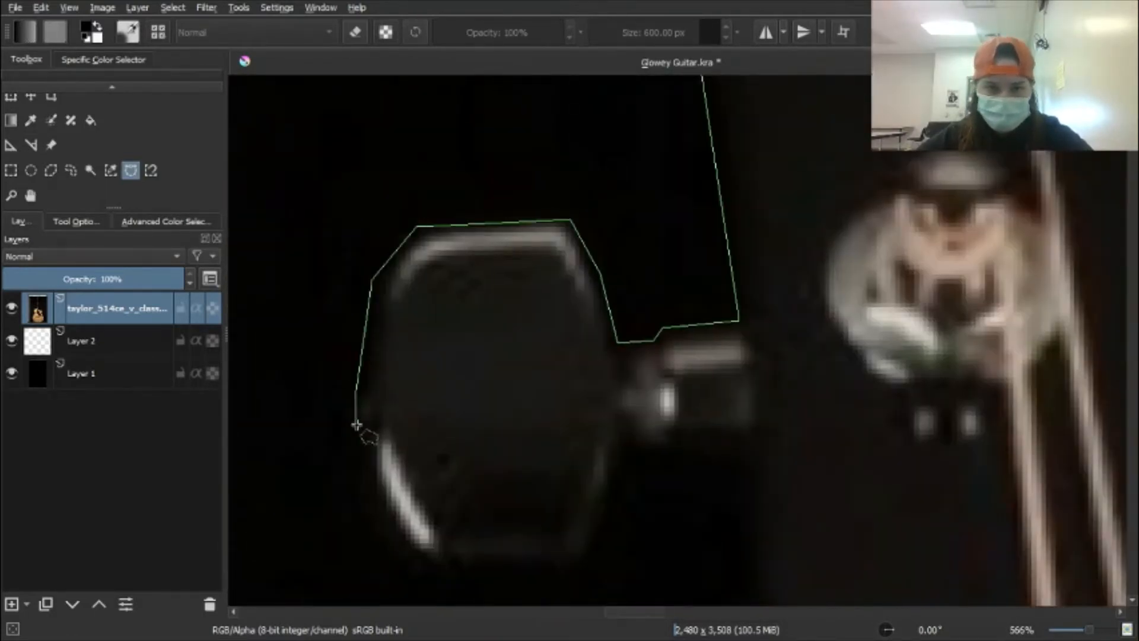
Outline the lower half of the middle left peg and follow the headstock edge down to the lowest left peg
click(401, 572)
click(570, 576)
click(610, 443)
click(749, 459)
drag(765, 599, 474, 79)
click(472, 394)
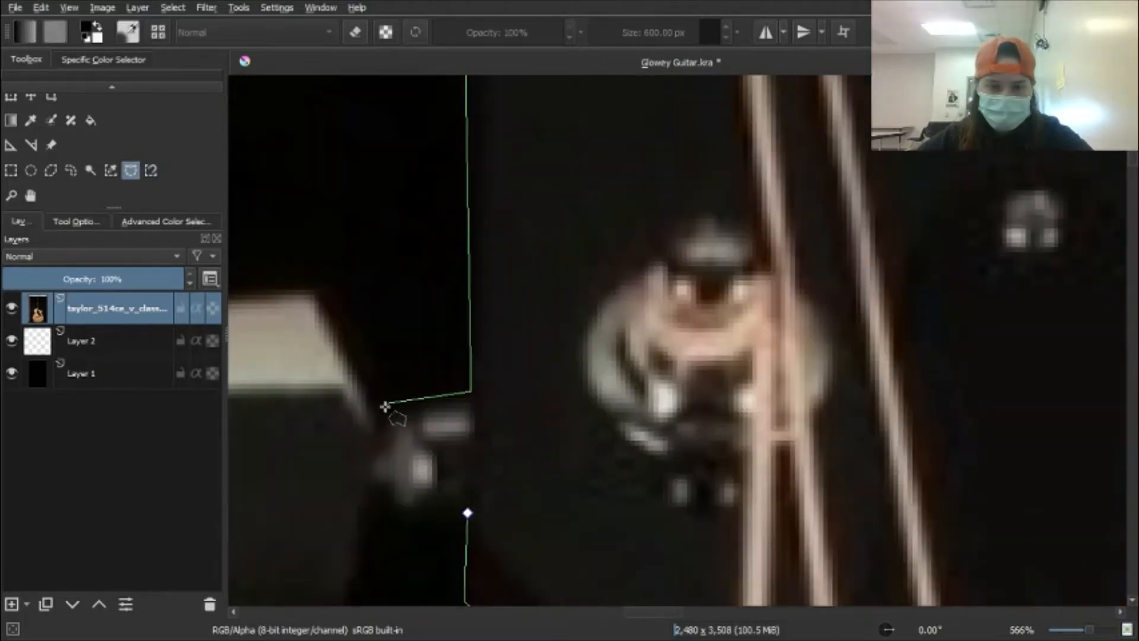
Outline the shaft, top and outer edge of the lowest left tuning peg with the Bezier selection
click(389, 404)
click(383, 421)
click(379, 404)
click(324, 291)
drag(323, 291, 651, 279)
click(500, 291)
click(487, 319)
click(466, 407)
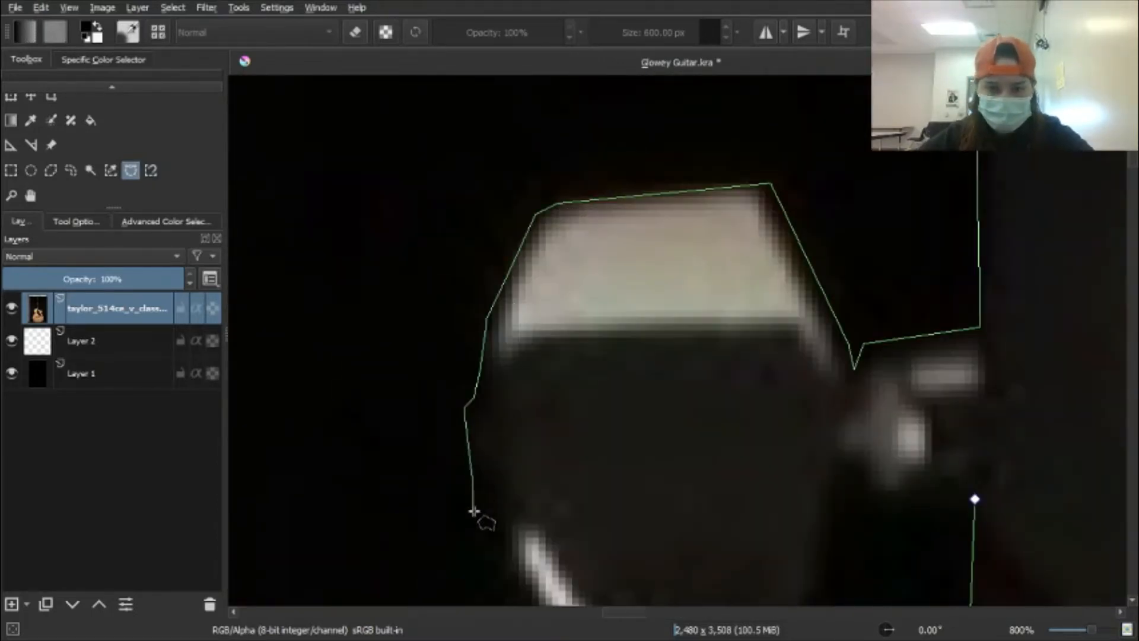
click(476, 522)
Outline the bottom of the lowest left peg back to the headstock and close the guitar selection
scroll(476, 522, down, 1)
drag(476, 522, 507, 206)
click(547, 291)
click(740, 307)
click(781, 205)
click(859, 189)
scroll(859, 189, down, 8)
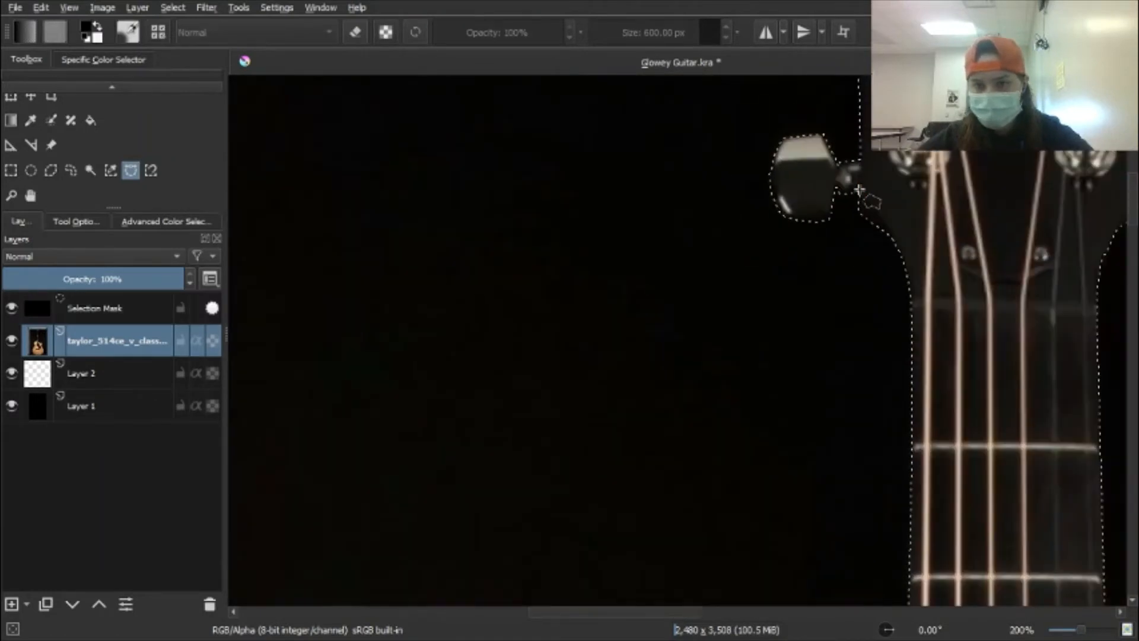
Invert the selection and delete the photo background around the guitar on the guitar layer
drag(852, 184, 563, 231)
scroll(562, 232, down, 2)
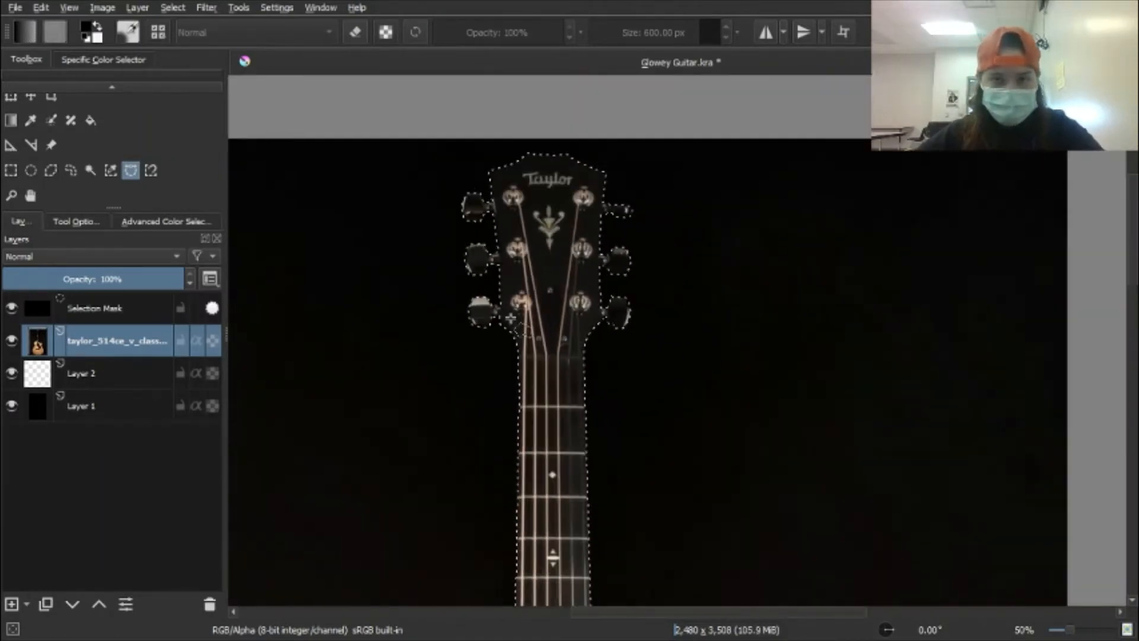
drag(520, 300, 609, 181)
scroll(642, 122, down, 2)
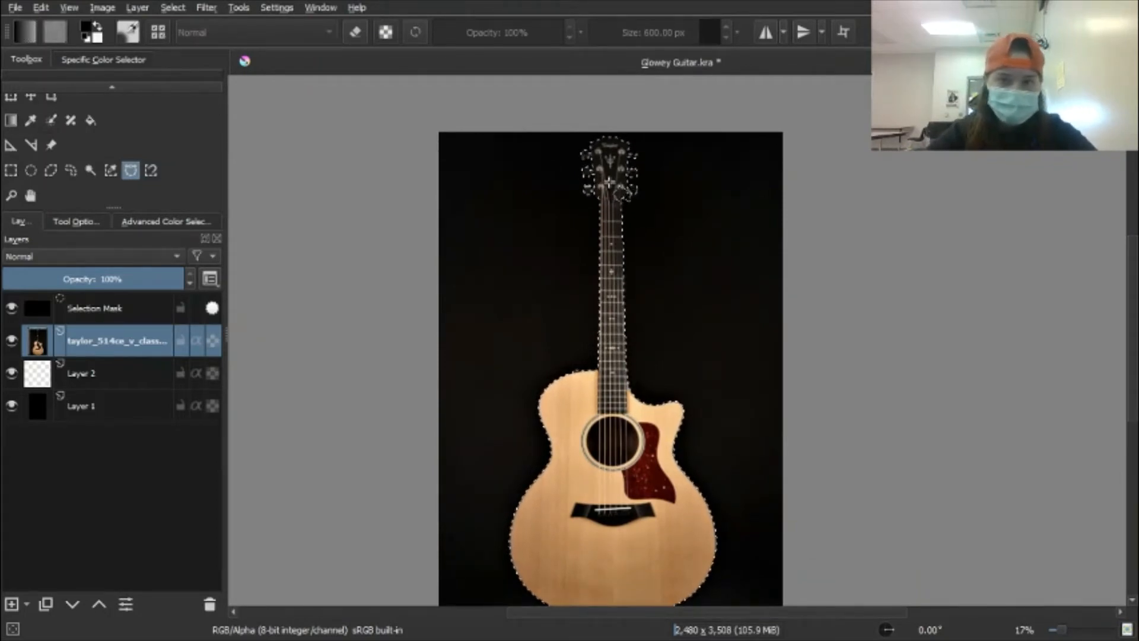
key(ctrl+shift+i)
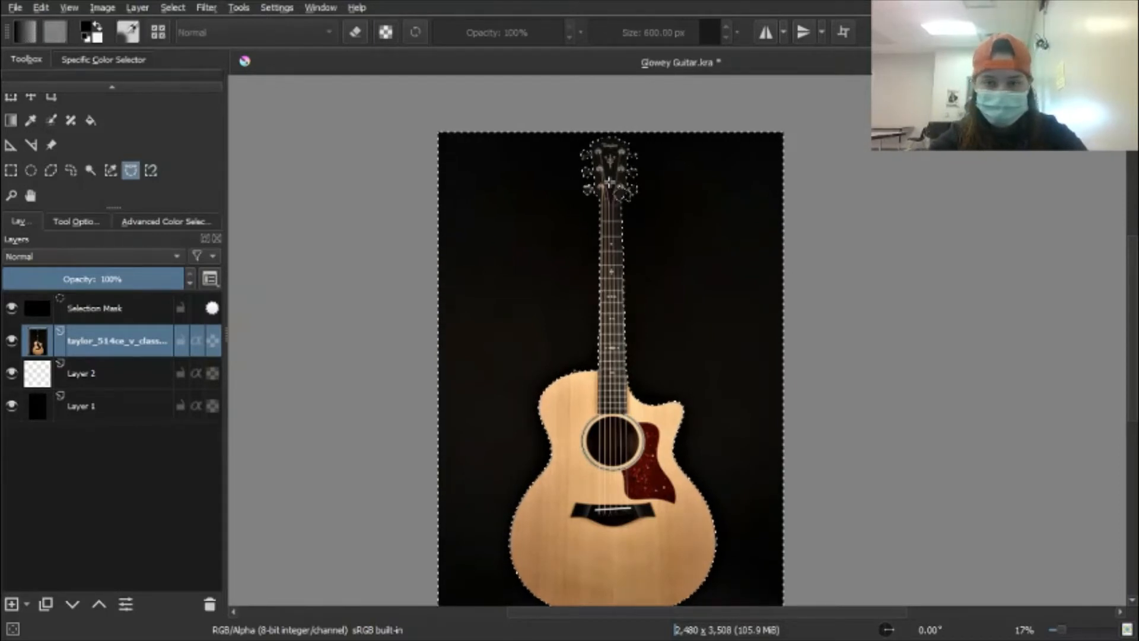
key(Delete)
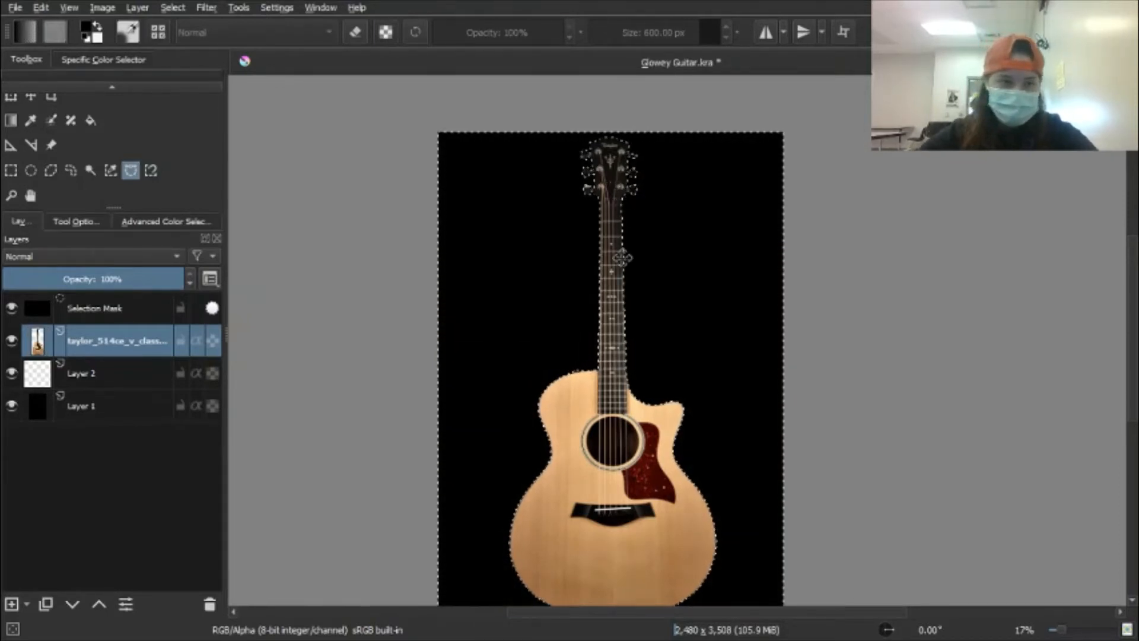
Check the guitar cutout by toggling the visibility of the black Layer 1, and clear the selection
click(10, 407)
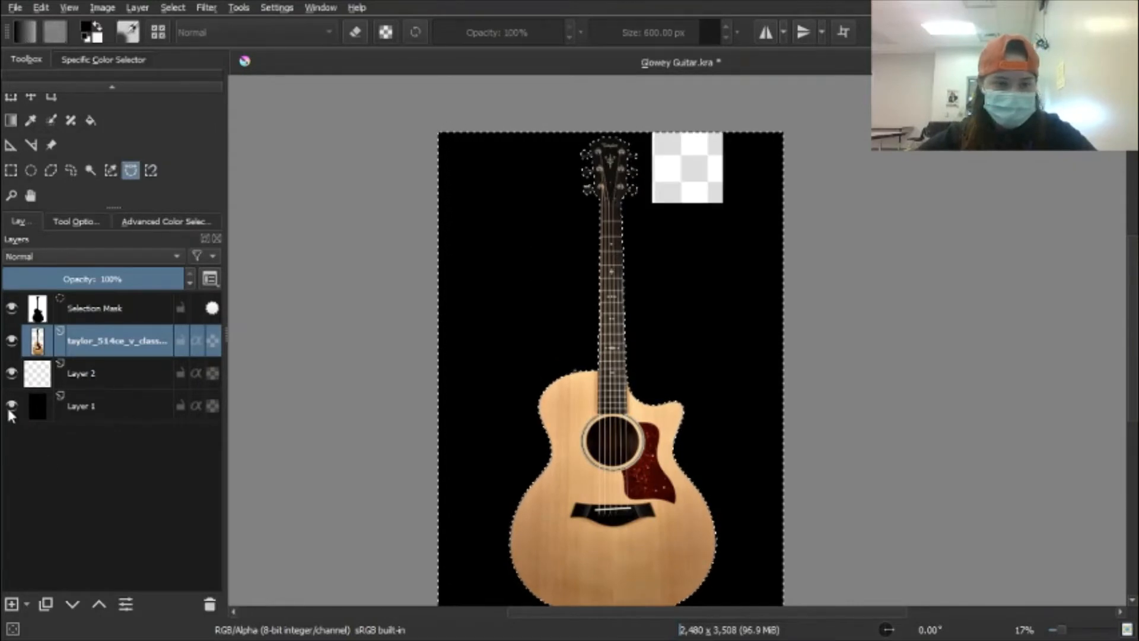
click(11, 408)
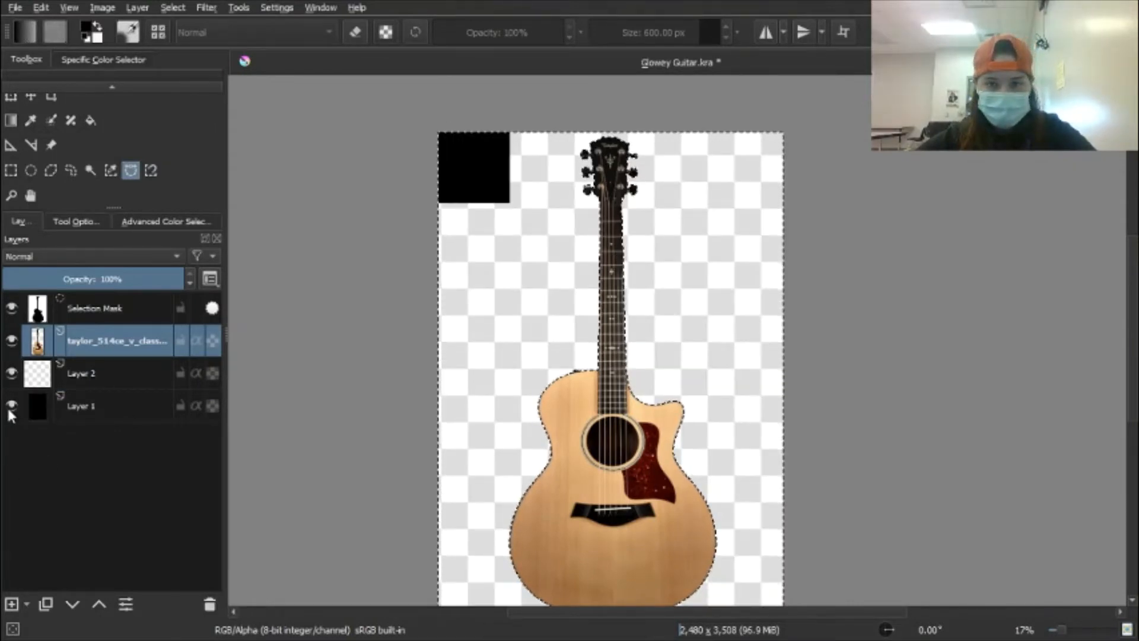
click(11, 408)
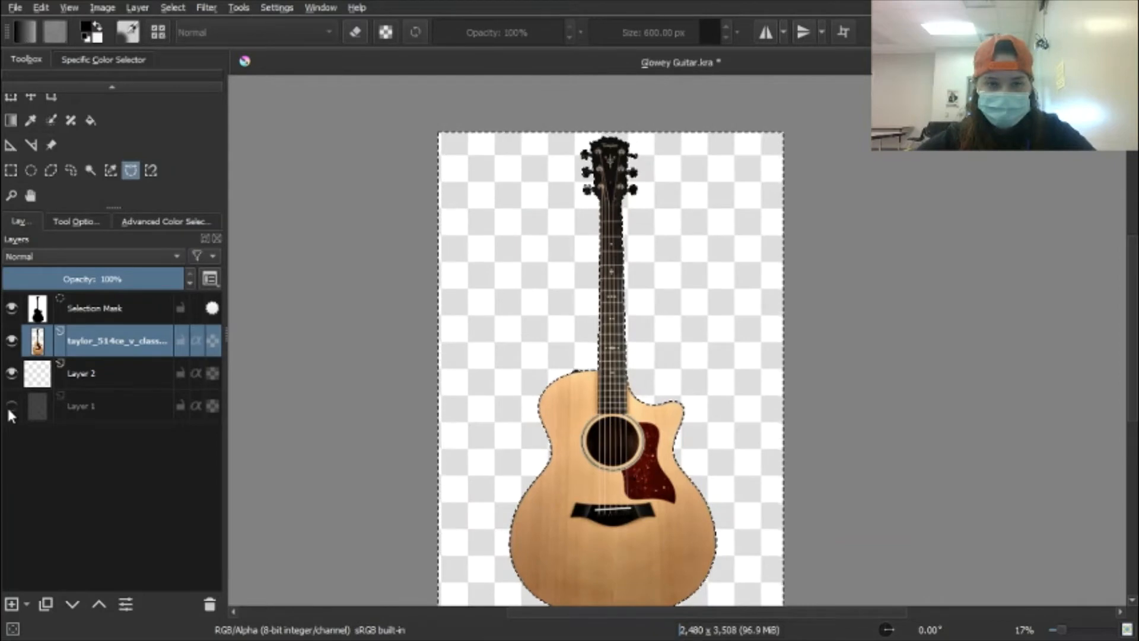
click(9, 408)
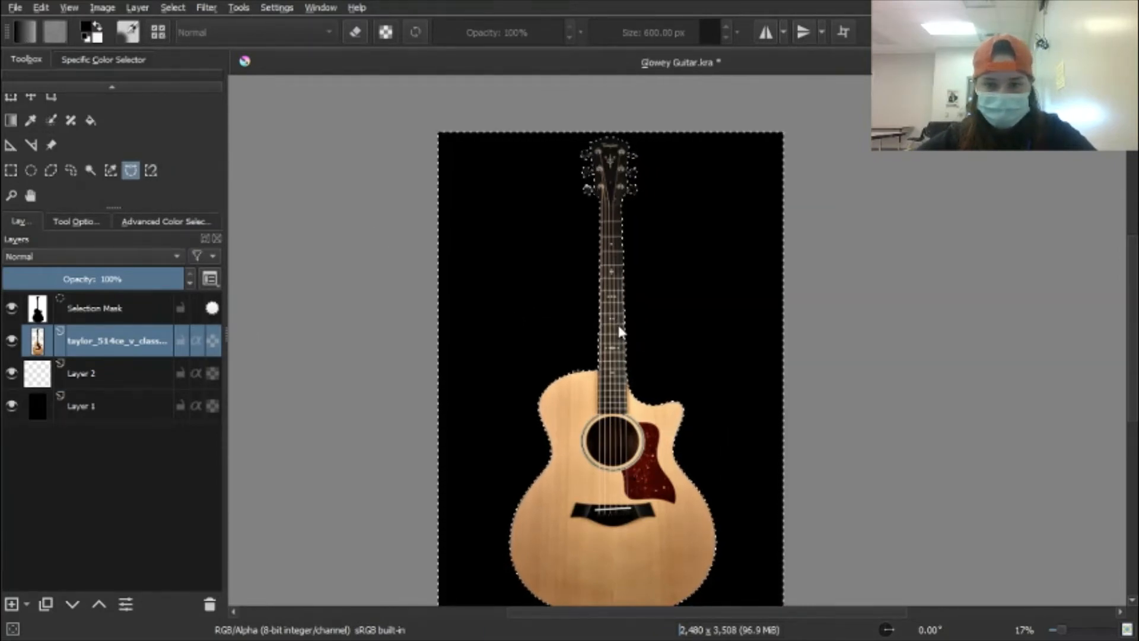
key(ctrl+shift+a)
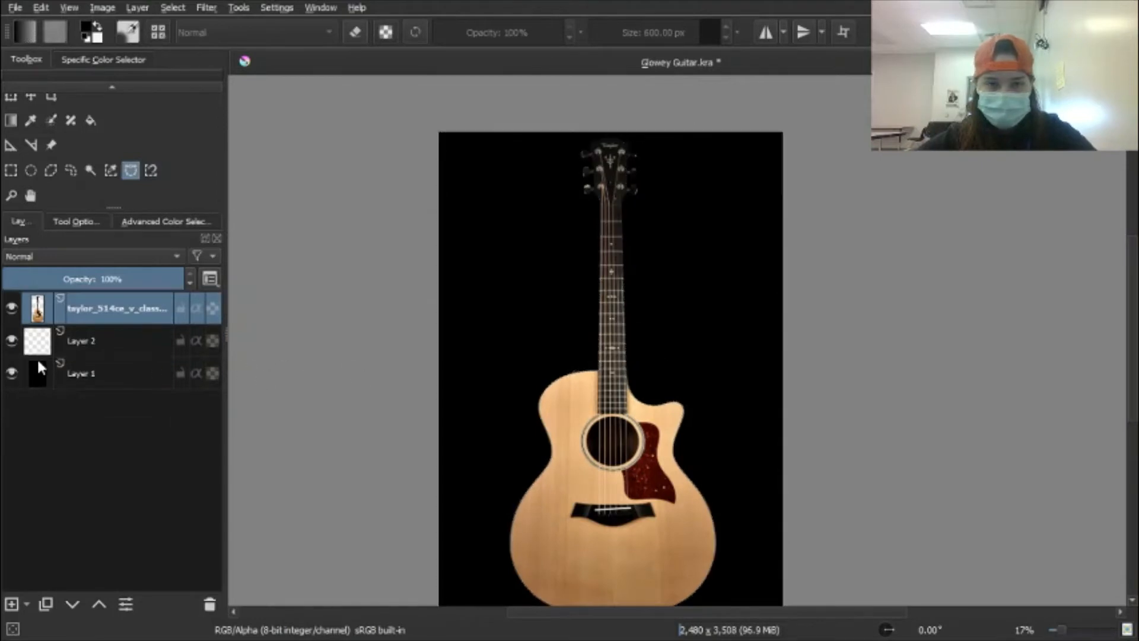
click(12, 373)
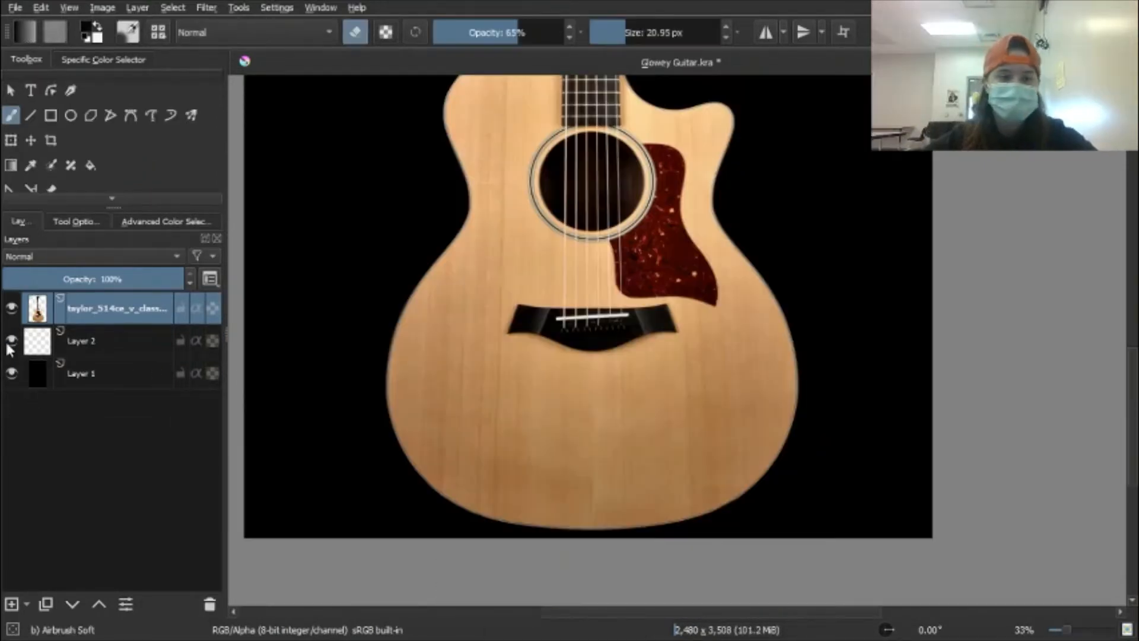
Add a Levels filter mask to the guitar layer that darkens the whole guitar
scroll(930, 420, up, 2)
drag(797, 413, 1031, 559)
scroll(972, 480, down, 3)
drag(905, 447, 715, 472)
scroll(715, 473, down, 1)
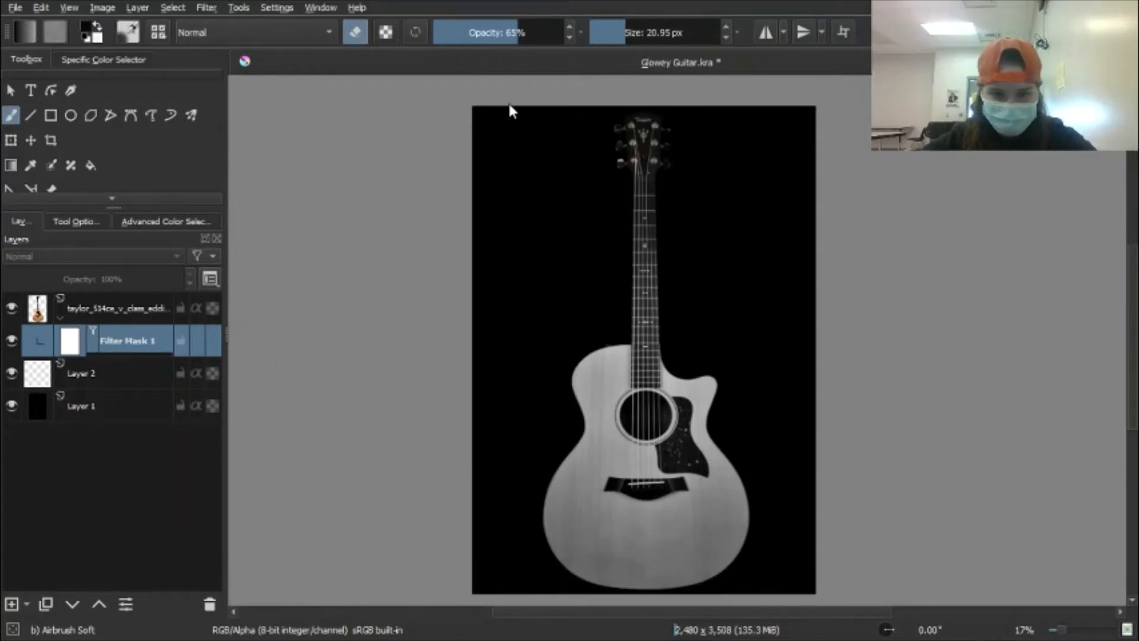
key(ctrl+z)
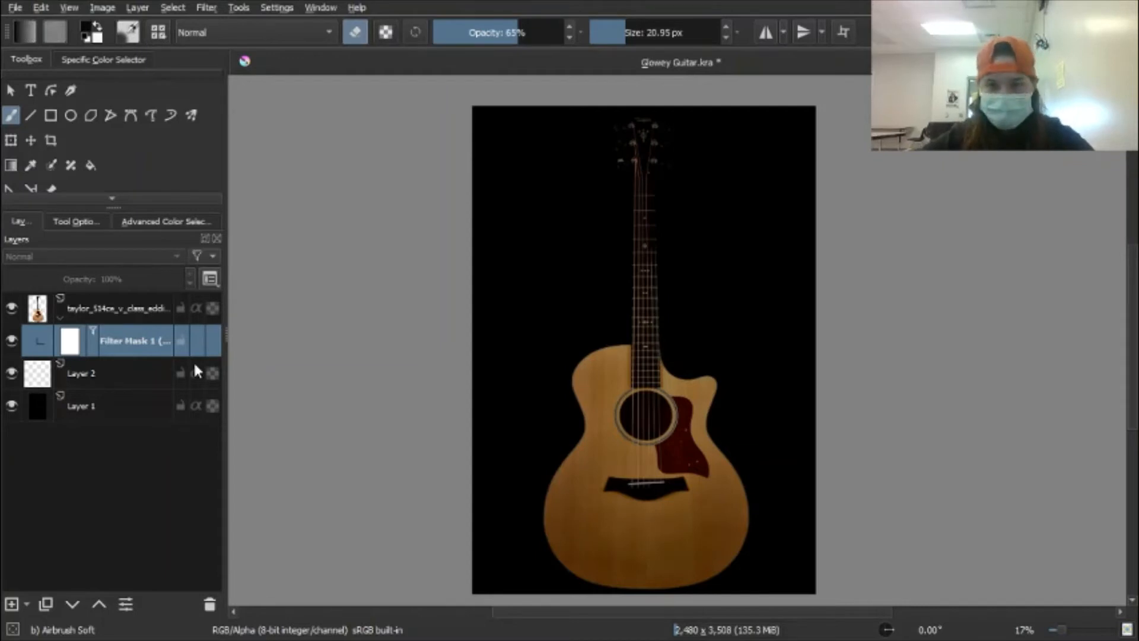
Examine the darkened guitar up close, from the headstock and neck to the body
scroll(635, 266, up, 1)
scroll(635, 266, up, 3)
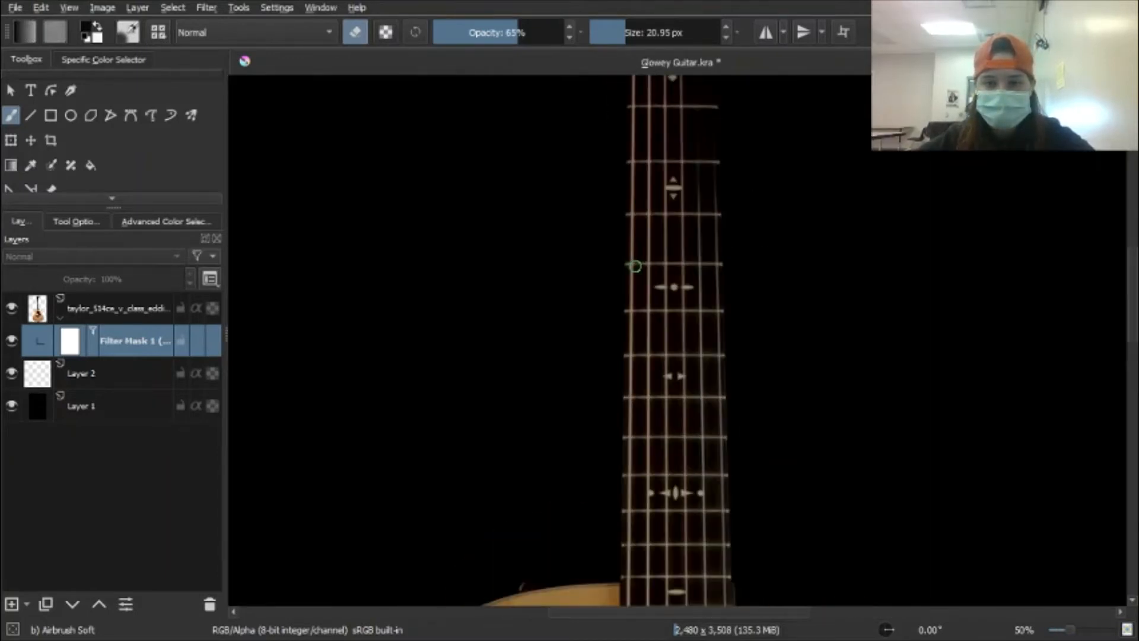
scroll(635, 266, down, 3)
drag(635, 266, 554, 436)
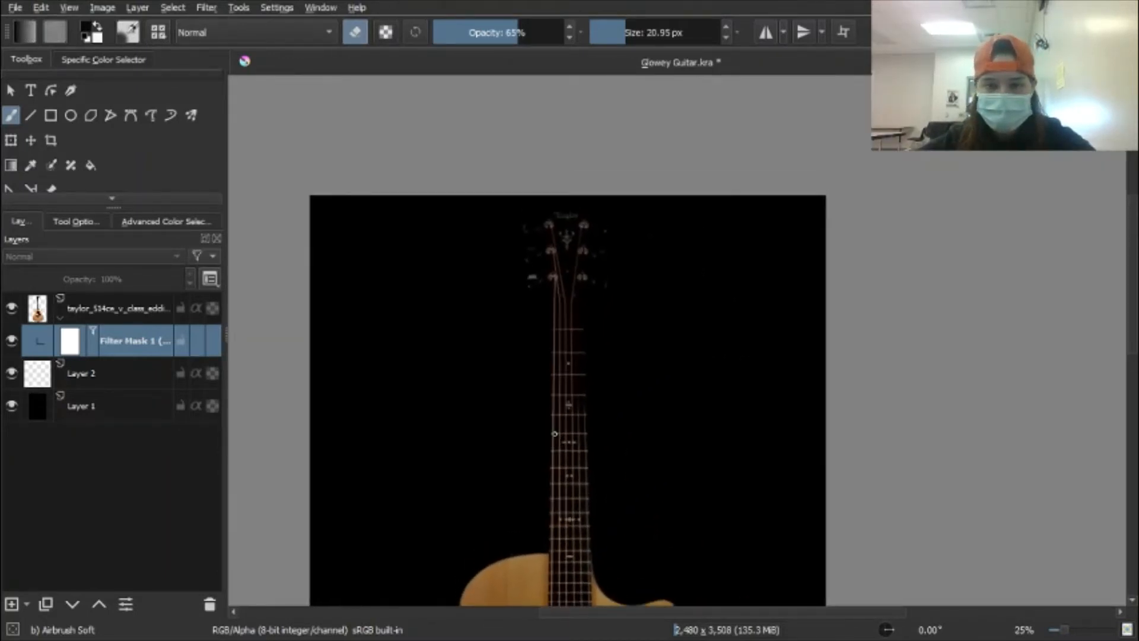
scroll(554, 436, up, 2)
scroll(578, 330, down, 1)
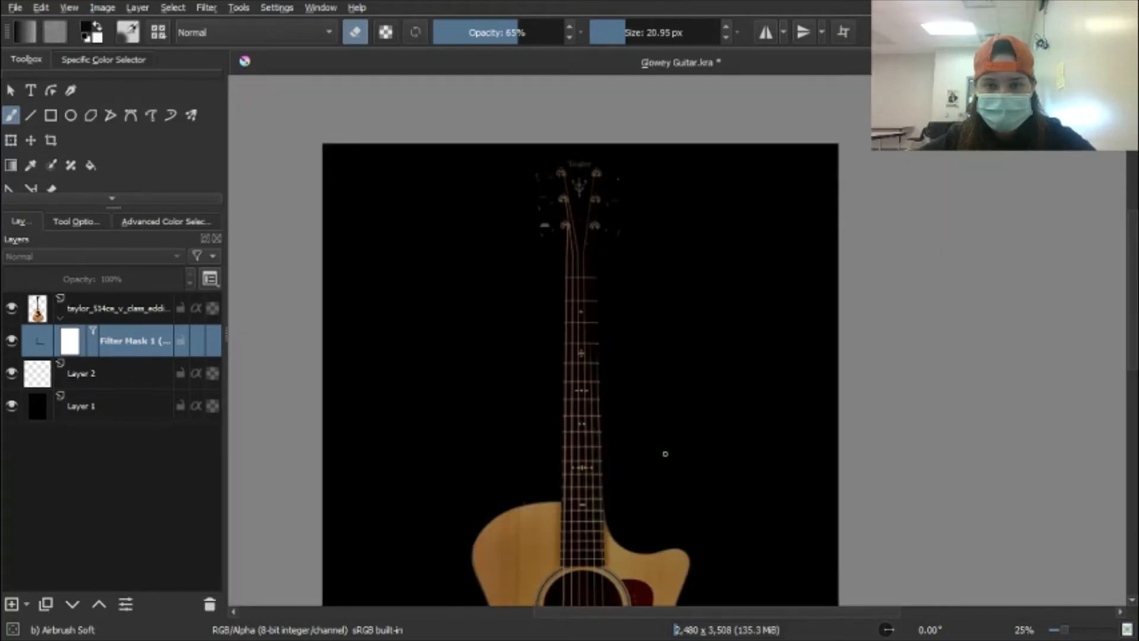
drag(665, 454, 666, 166)
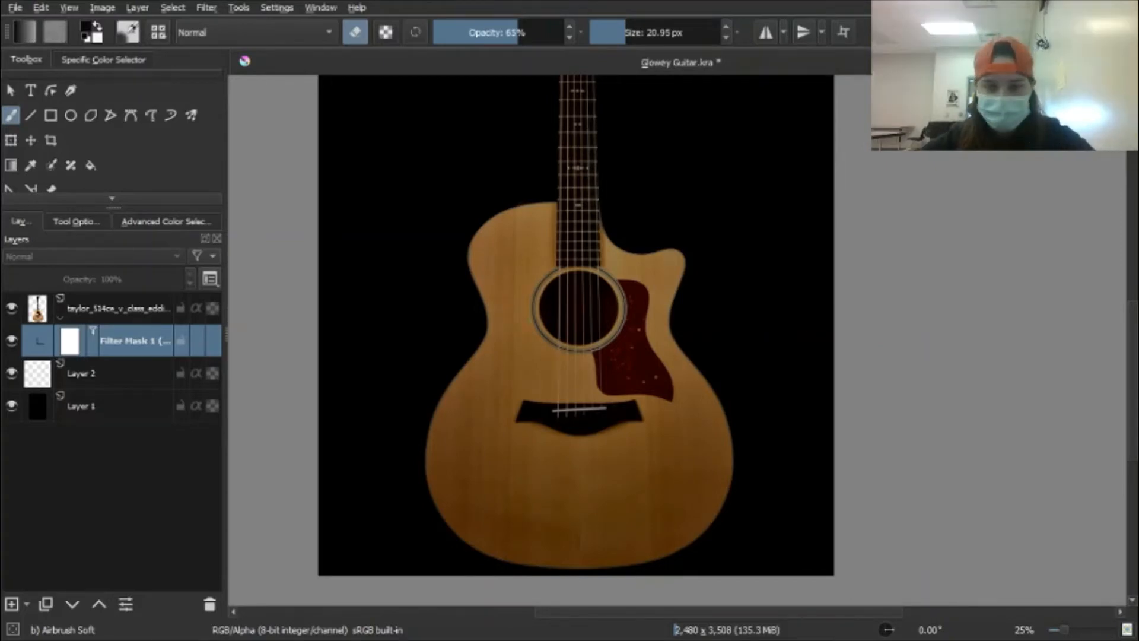
scroll(596, 246, up, 2)
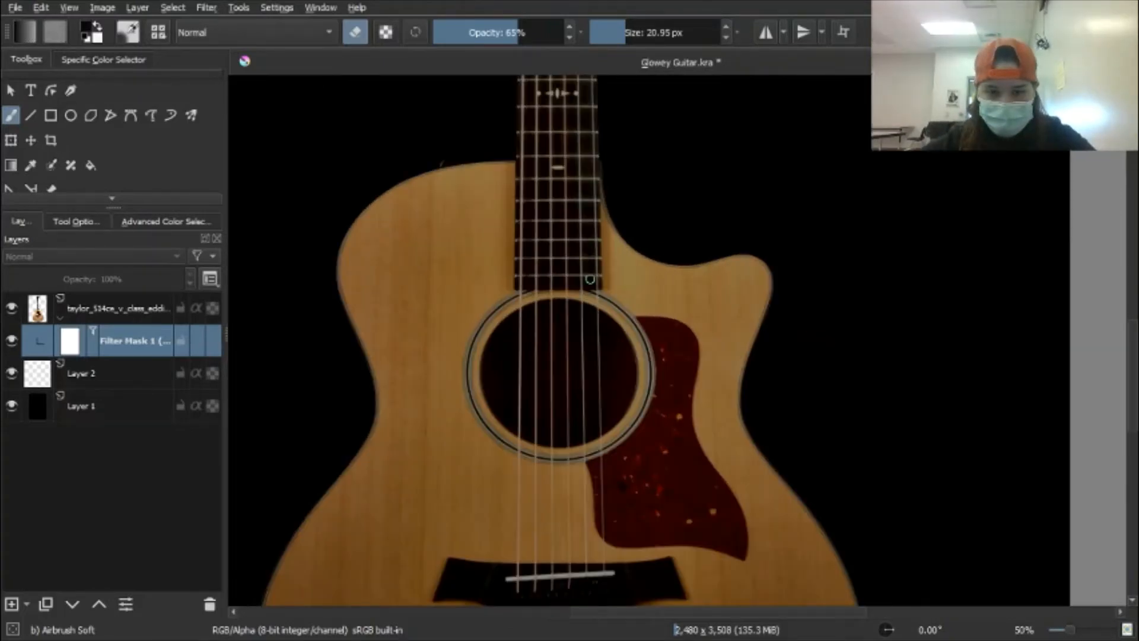
scroll(573, 495, up, 2)
scroll(570, 334, down, 8)
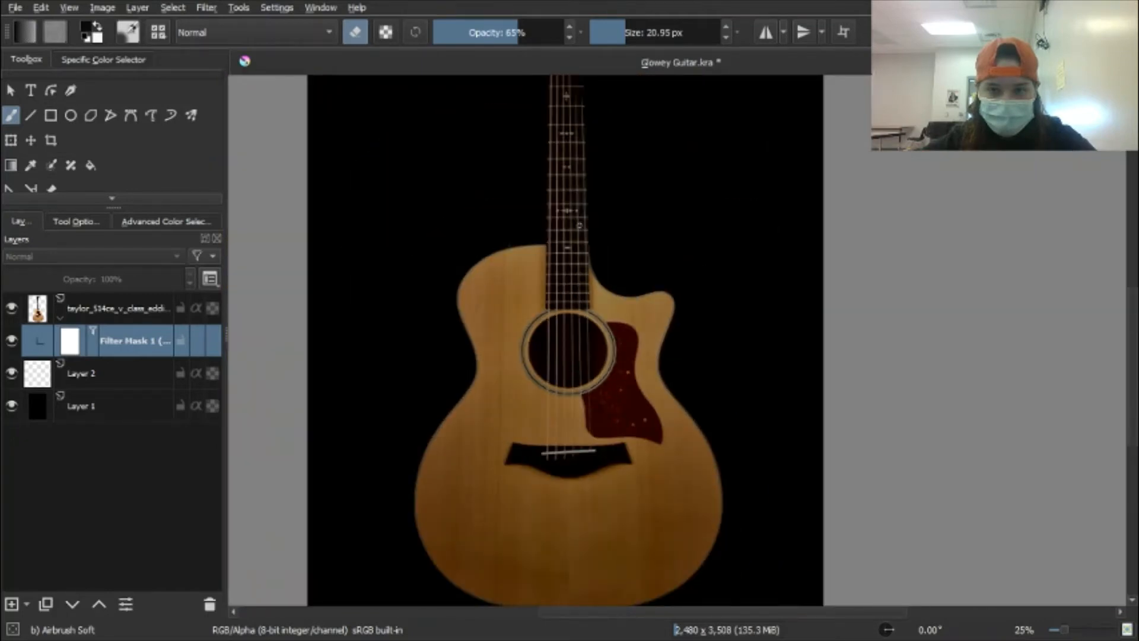
scroll(564, 146, up, 3)
drag(565, 146, 567, 555)
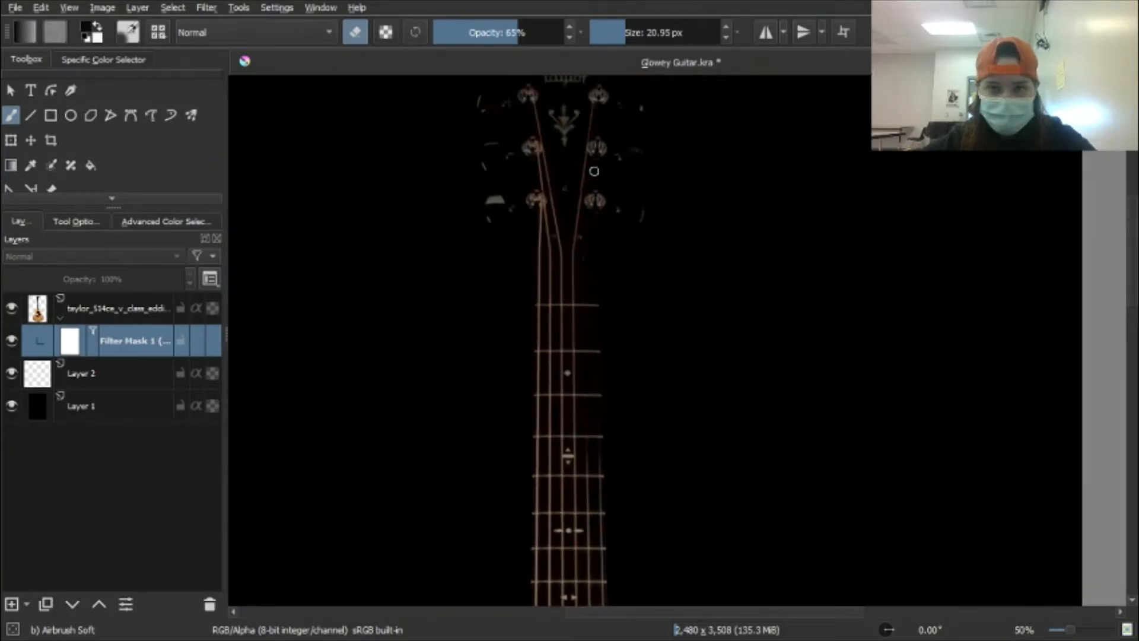
Add an HSV/HSL Adjustment filter mask to the guitar layer with Colorize, 100% saturation and 44% lightness for a red glow
click(82, 315)
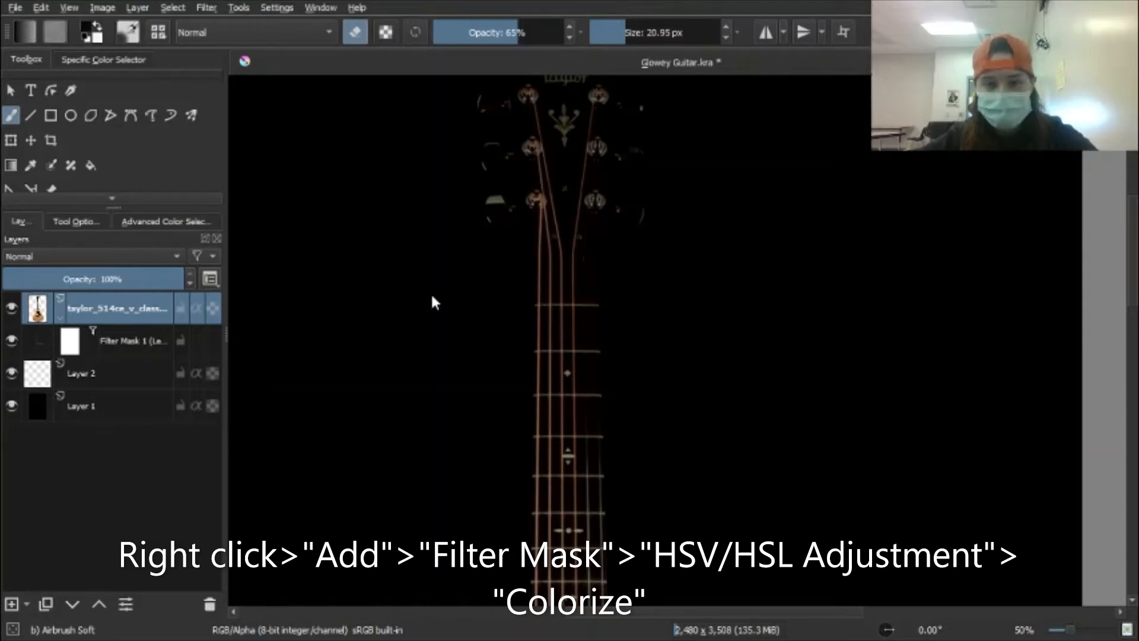
click(448, 290)
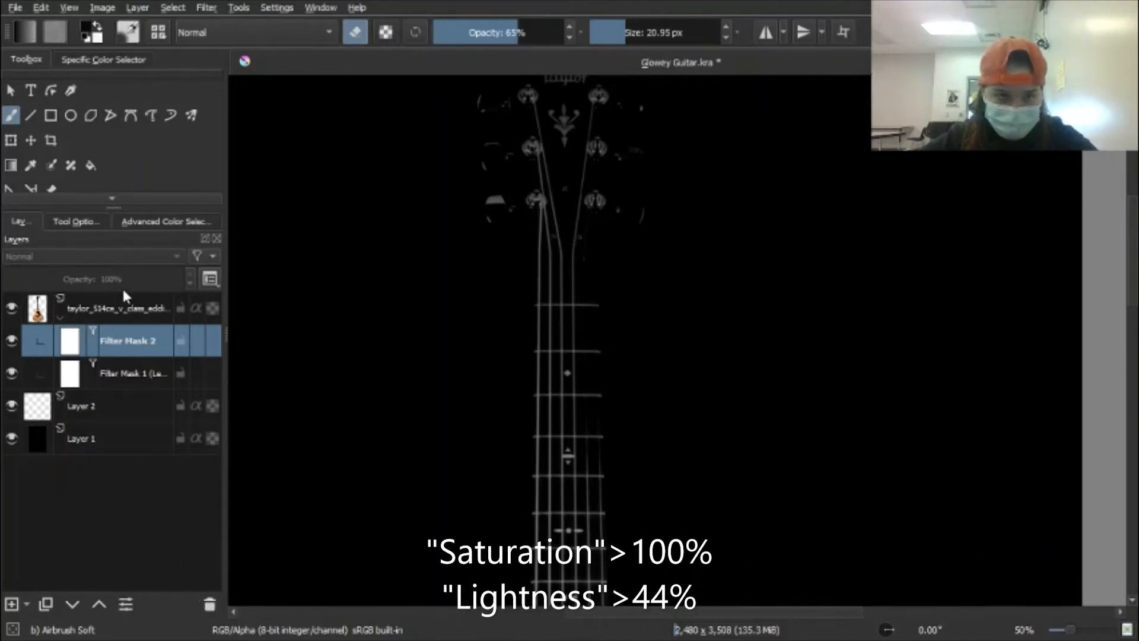
drag(385, 304, 468, 305)
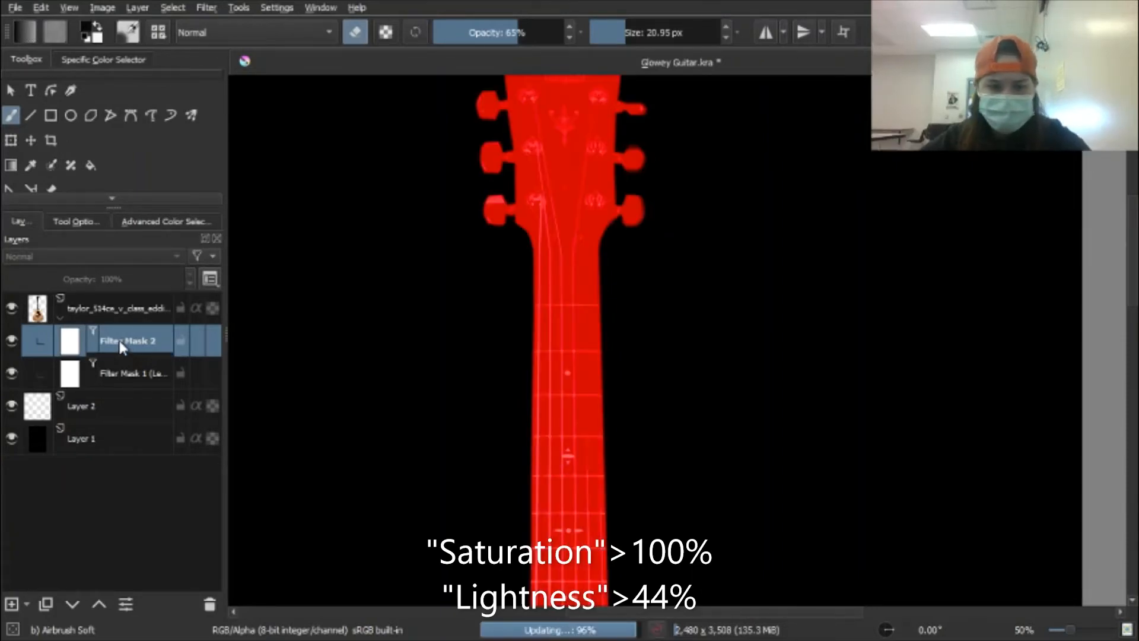
click(383, 582)
Paint the red colorize mask black over the guitar with a 1,000 px brush at 100% opacity
scroll(568, 291, down, 3)
mouse_move(575, 288)
mouse_down()
mouse_move(536, 207)
mouse_move(553, 179)
mouse_up()
drag(522, 33, 720, 33)
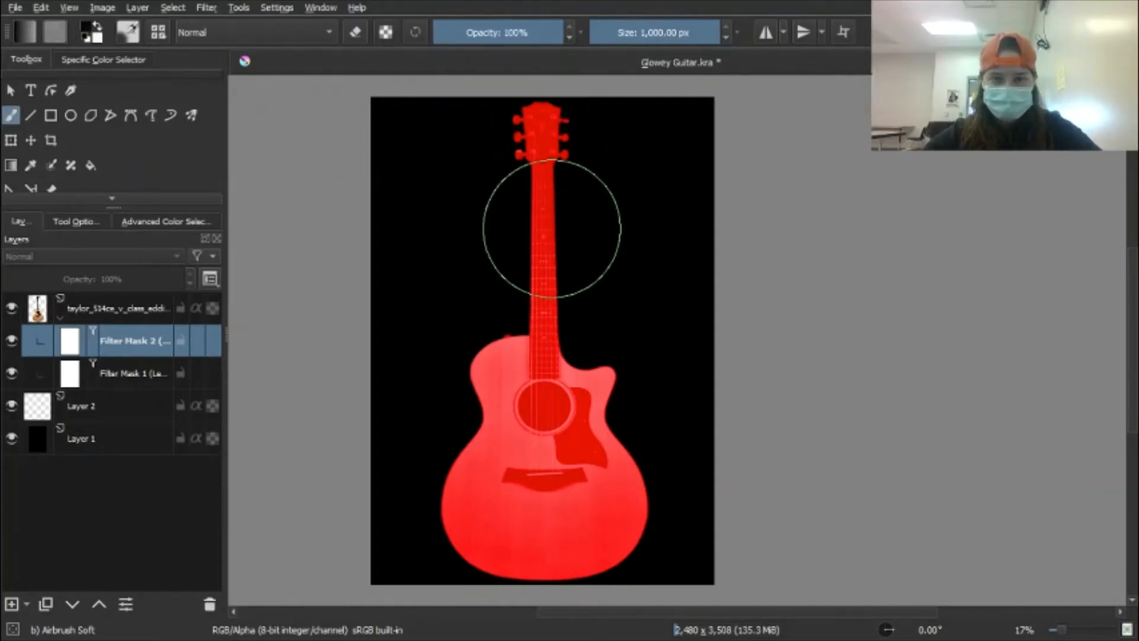
mouse_move(555, 278)
mouse_down()
mouse_move(607, 561)
mouse_move(559, 612)
mouse_move(525, 620)
mouse_move(492, 604)
mouse_move(456, 505)
mouse_move(452, 438)
mouse_move(487, 386)
mouse_move(504, 502)
mouse_move(538, 600)
mouse_move(547, 436)
mouse_move(518, 339)
mouse_move(527, 369)
mouse_move(491, 331)
mouse_move(585, 423)
mouse_move(596, 582)
mouse_move(576, 592)
mouse_move(477, 577)
mouse_move(414, 541)
mouse_move(422, 502)
mouse_move(448, 483)
mouse_move(684, 499)
mouse_move(616, 388)
mouse_move(606, 160)
mouse_move(578, 106)
mouse_move(550, 129)
mouse_move(531, 169)
mouse_up()
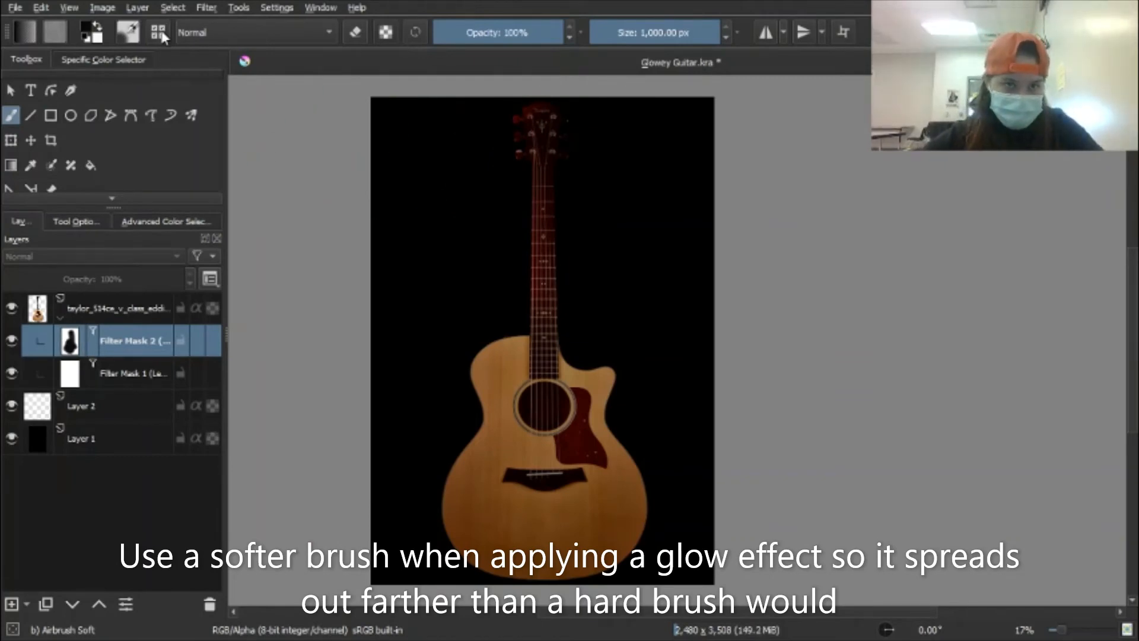
Switch to the Basic-1 brush at 1,000 px and paint black over the remaining red on the neck and headstock
key(/)
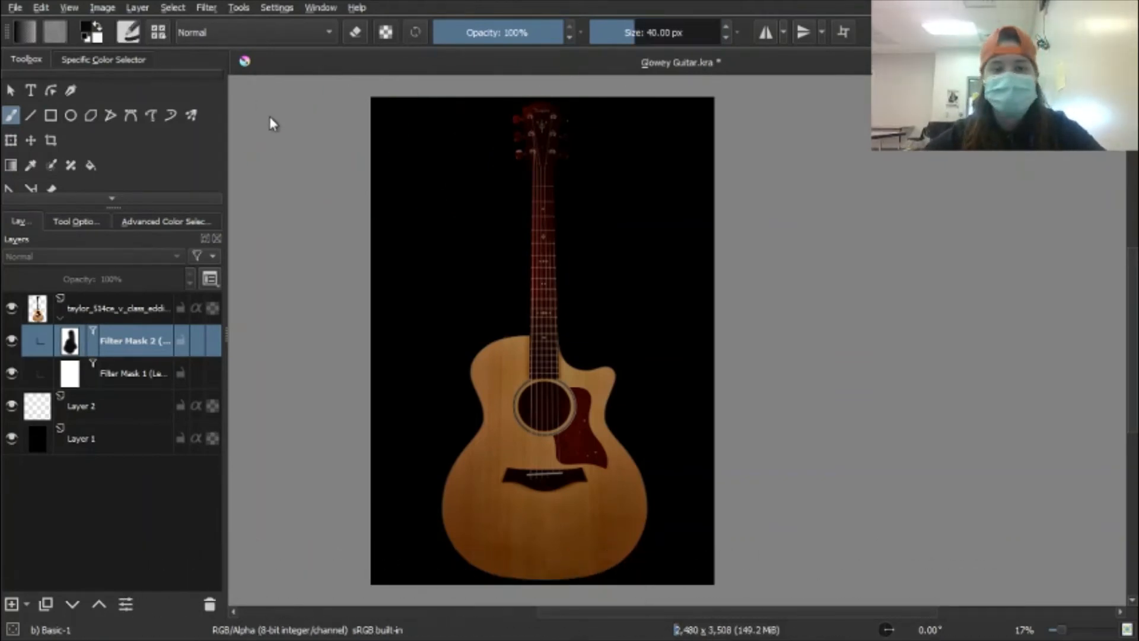
right_click(596, 155)
click(589, 151)
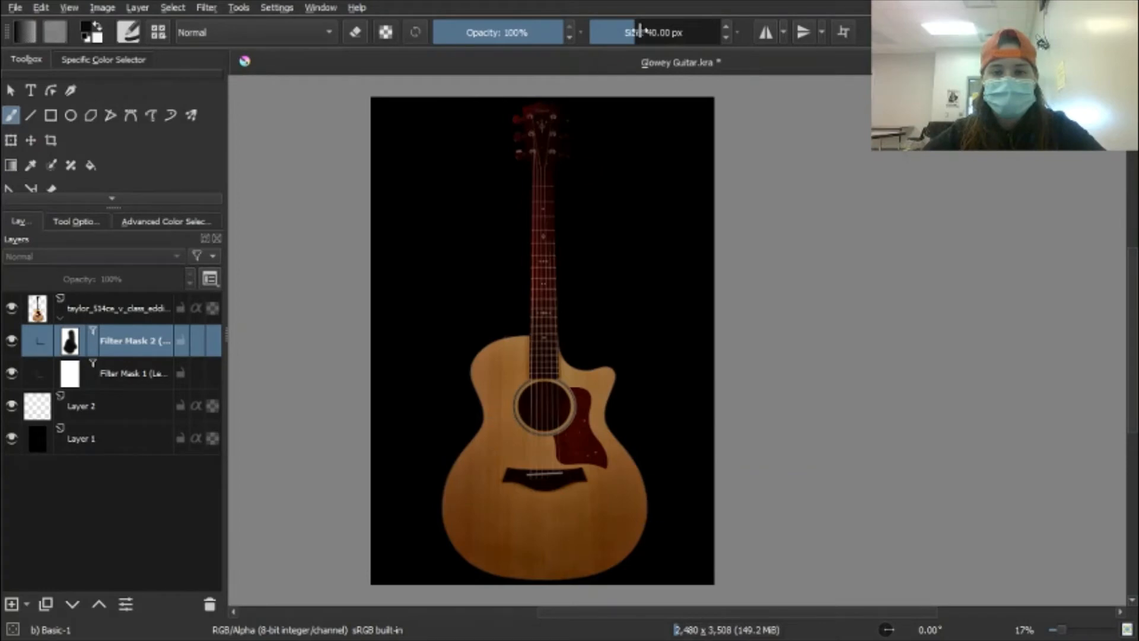
drag(639, 31, 730, 32)
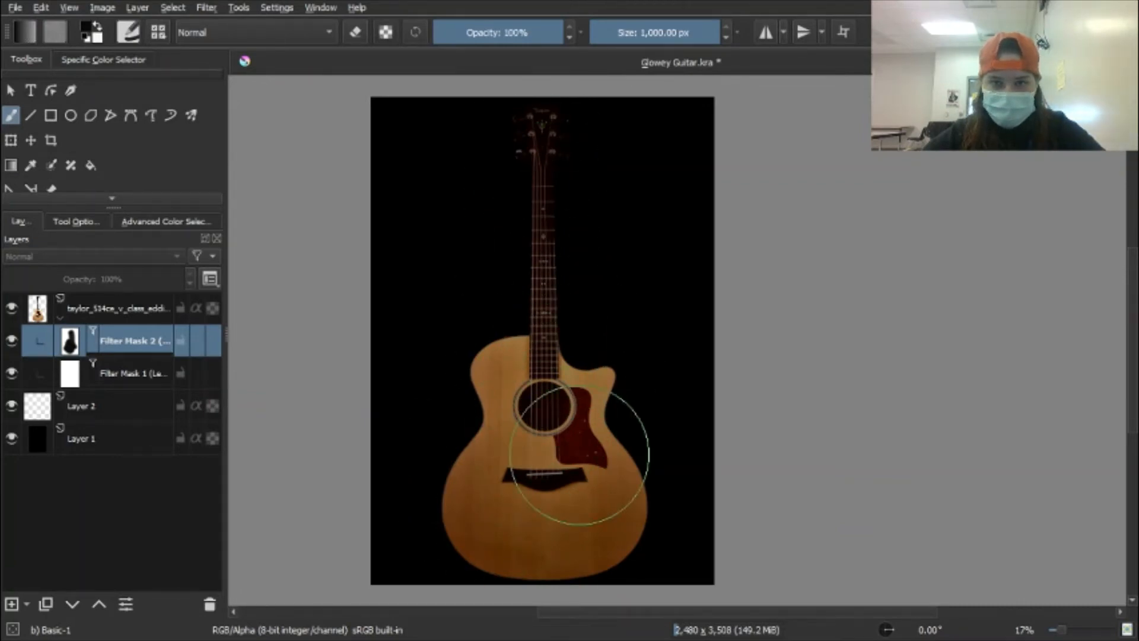
scroll(516, 207, up, 1)
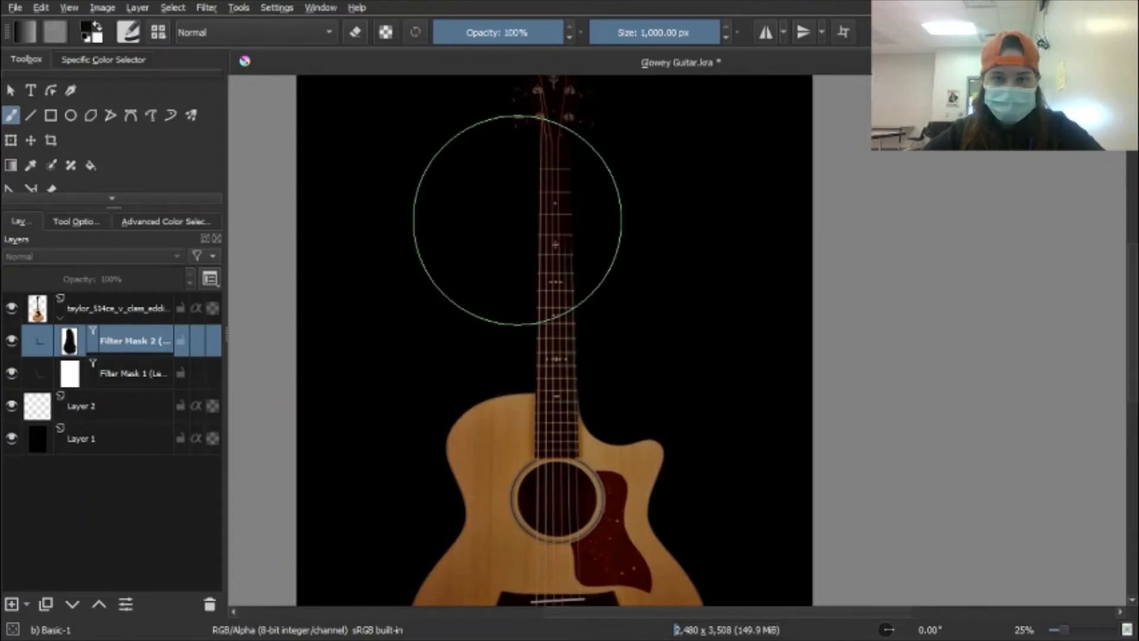
scroll(616, 119, up, 3)
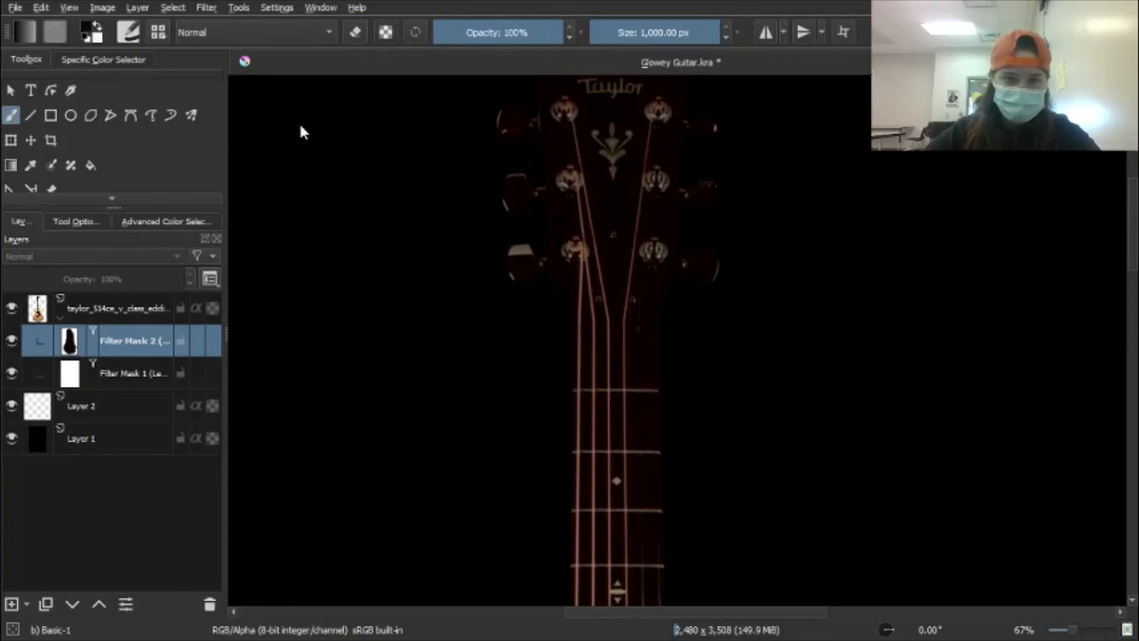
Switch to the Airbrush Soft preset with the Line tool and set the brush size to 16.86 px
key(slash)
right_click(491, 230)
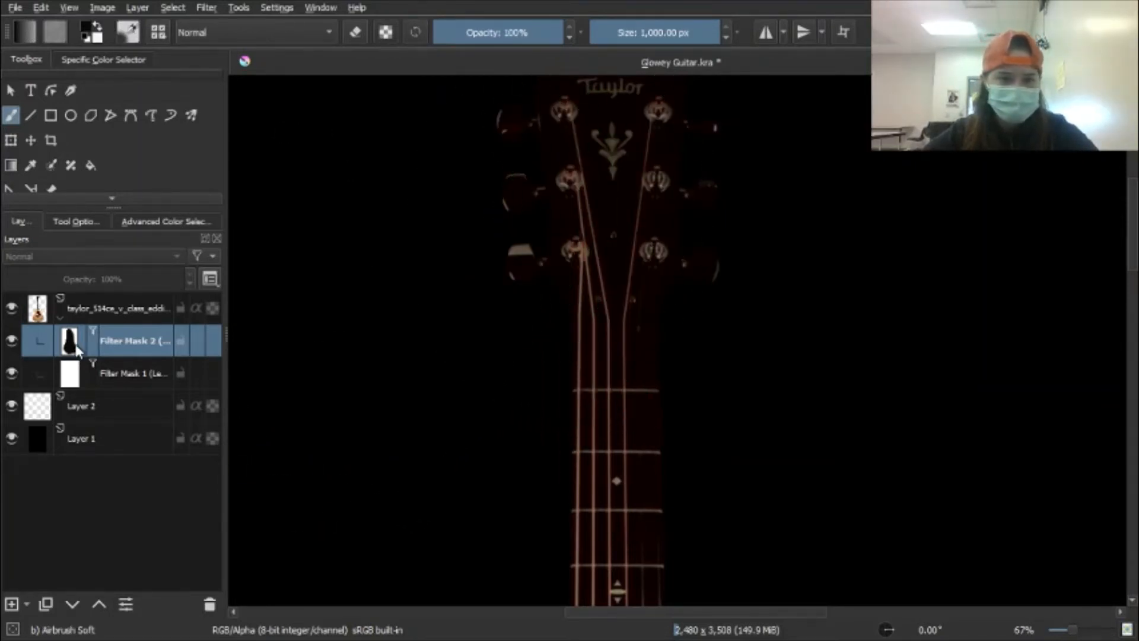
click(31, 116)
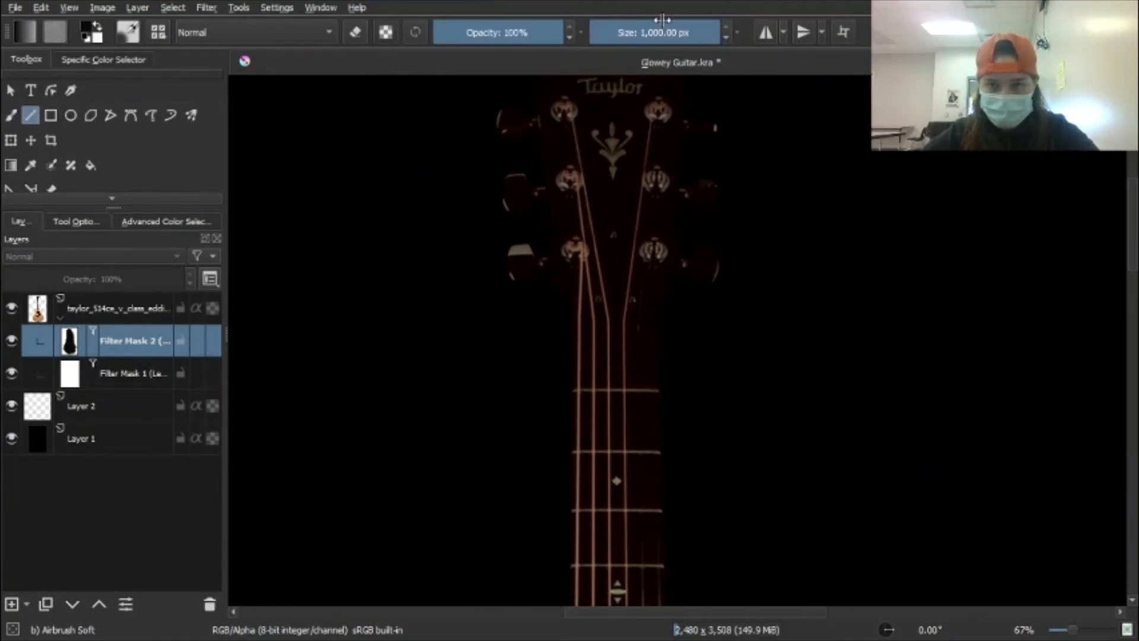
click(627, 33)
scroll(575, 282, up, 3)
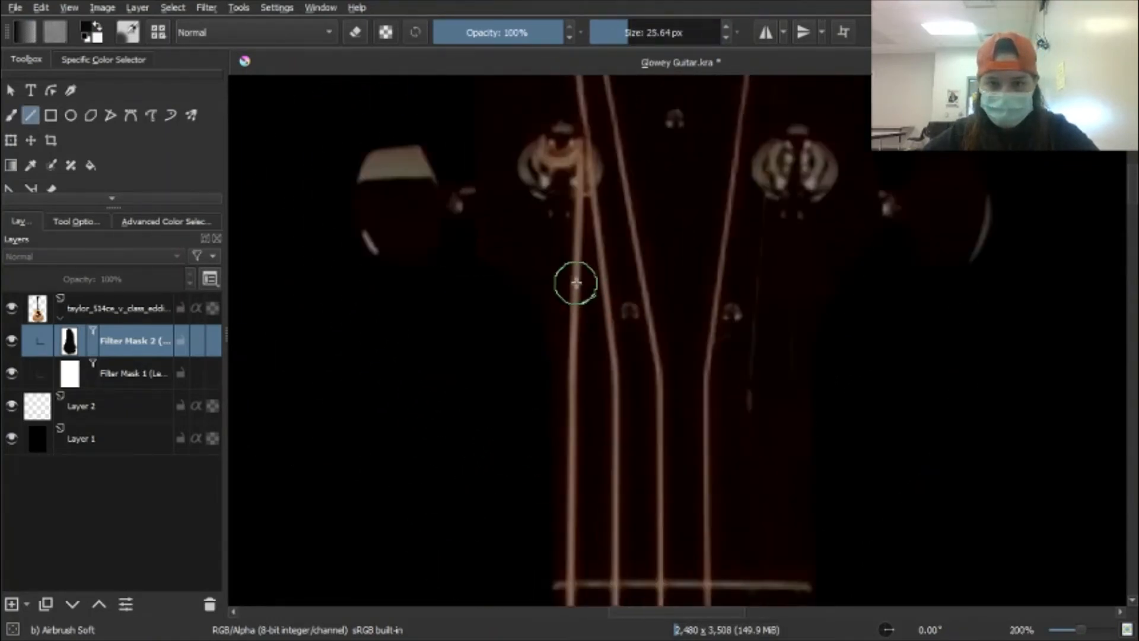
click(616, 32)
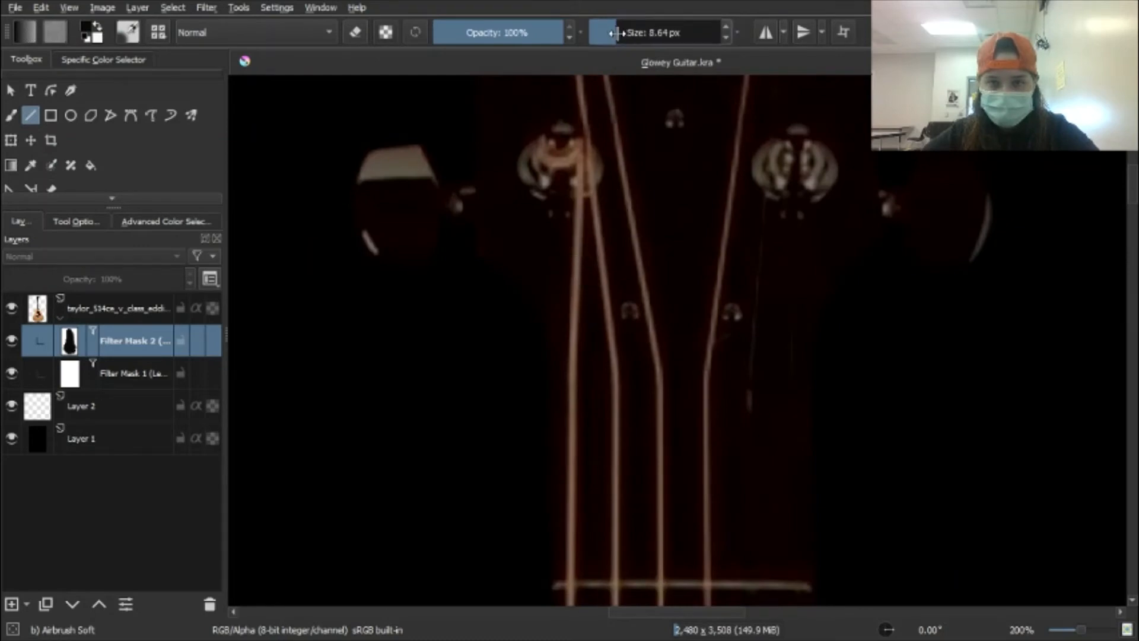
click(626, 30)
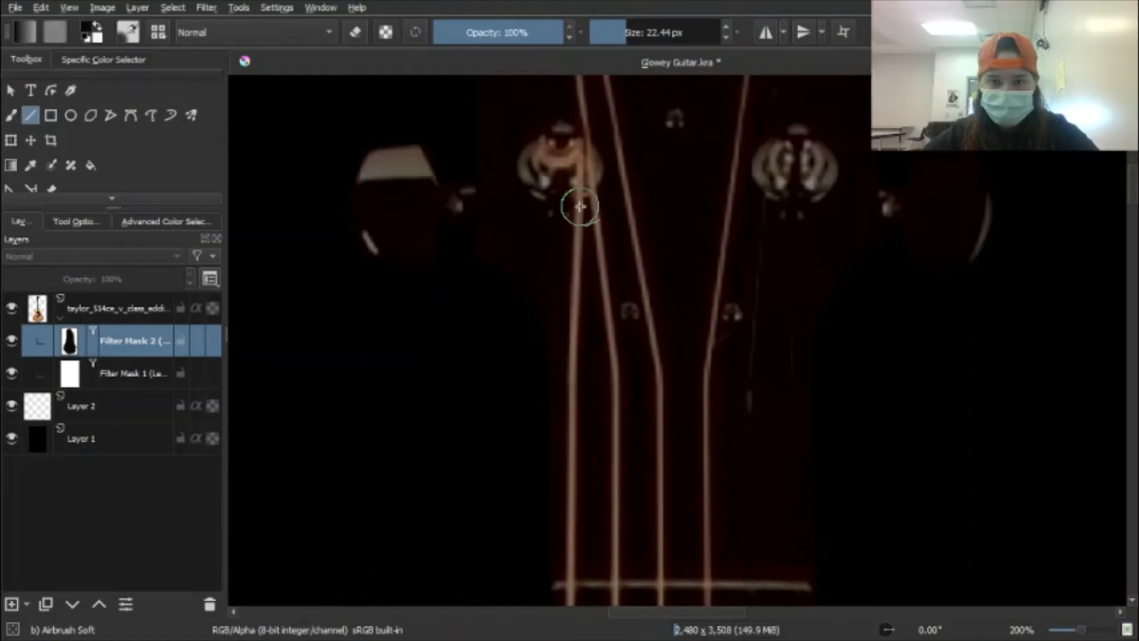
click(621, 31)
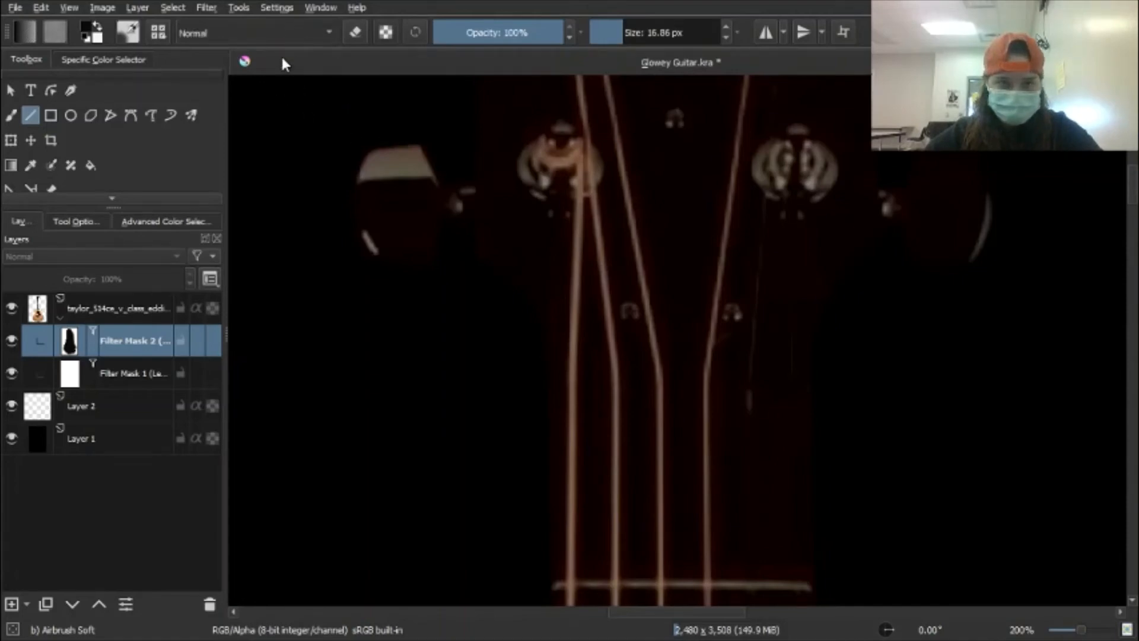
Set the brush blending mode to Color Dodge and swap the painting colour from black to white
click(315, 26)
click(315, 56)
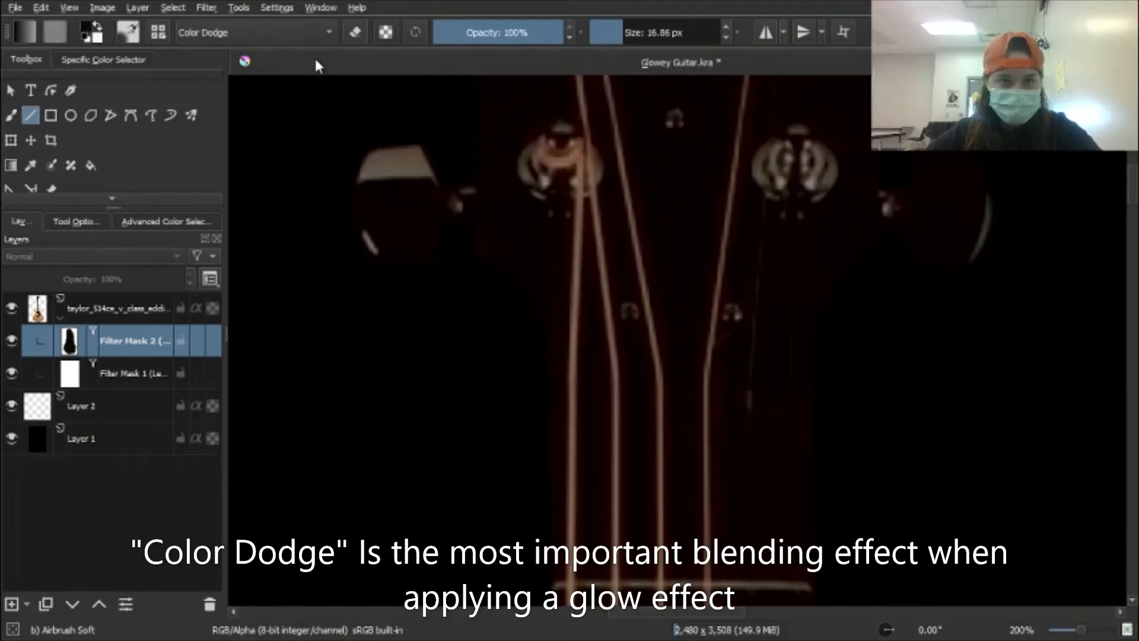
scroll(564, 252, up, 2)
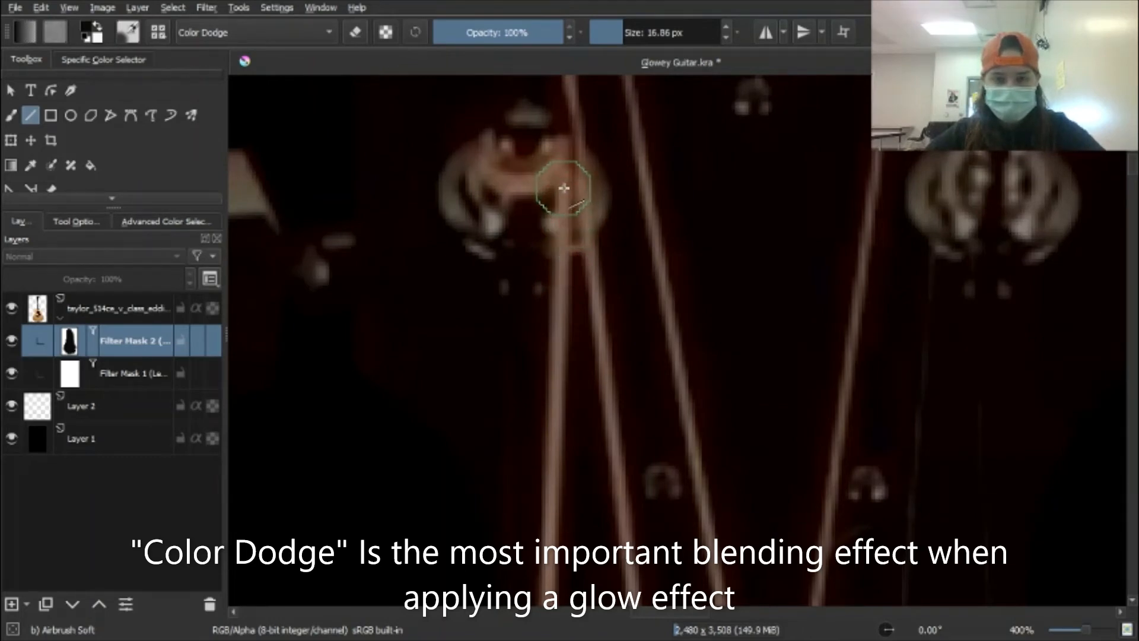
mouse_move(564, 190)
mouse_down()
mouse_move(538, 400)
mouse_move(553, 488)
mouse_move(557, 477)
mouse_up()
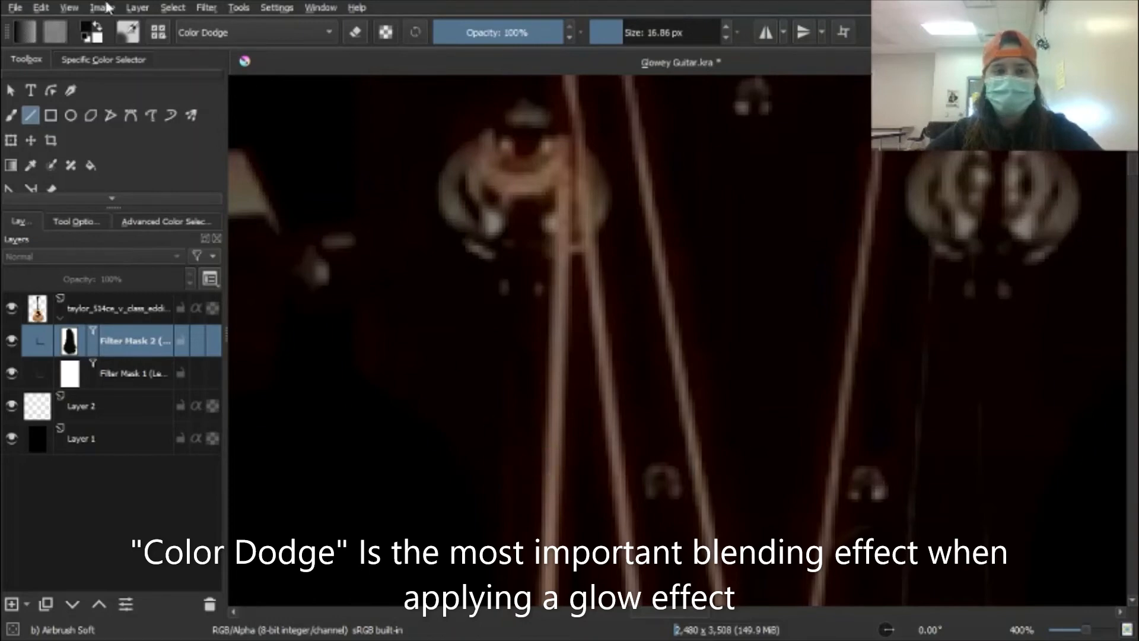
click(95, 25)
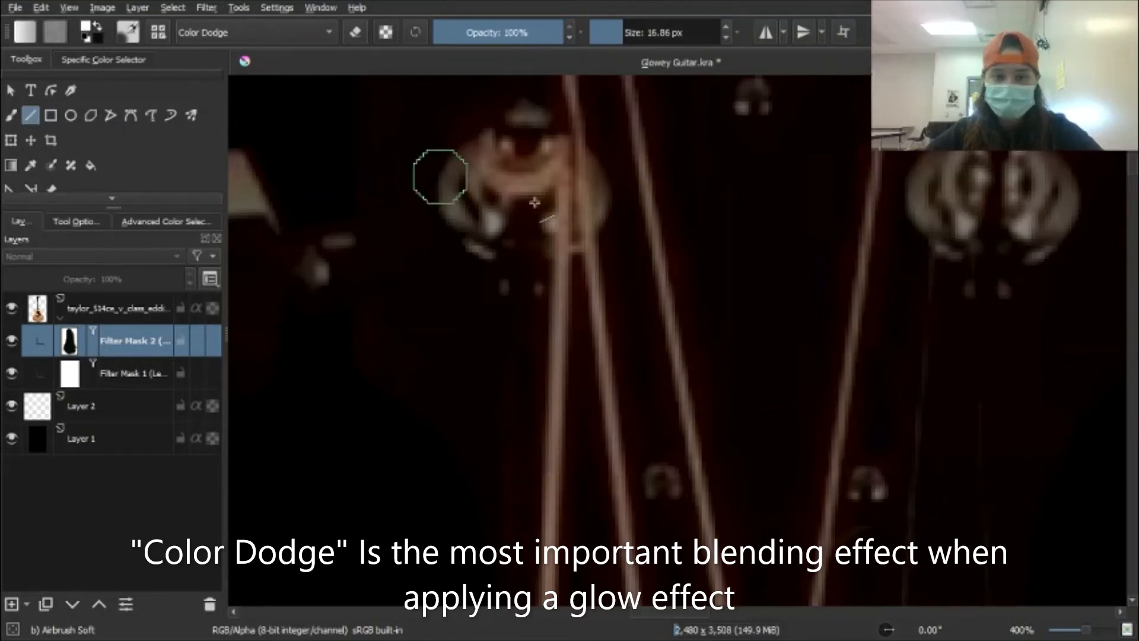
Hide Filter Mask 1, the levels mask that darkens the guitar
scroll(621, 223, down, 1)
drag(607, 229, 536, 69)
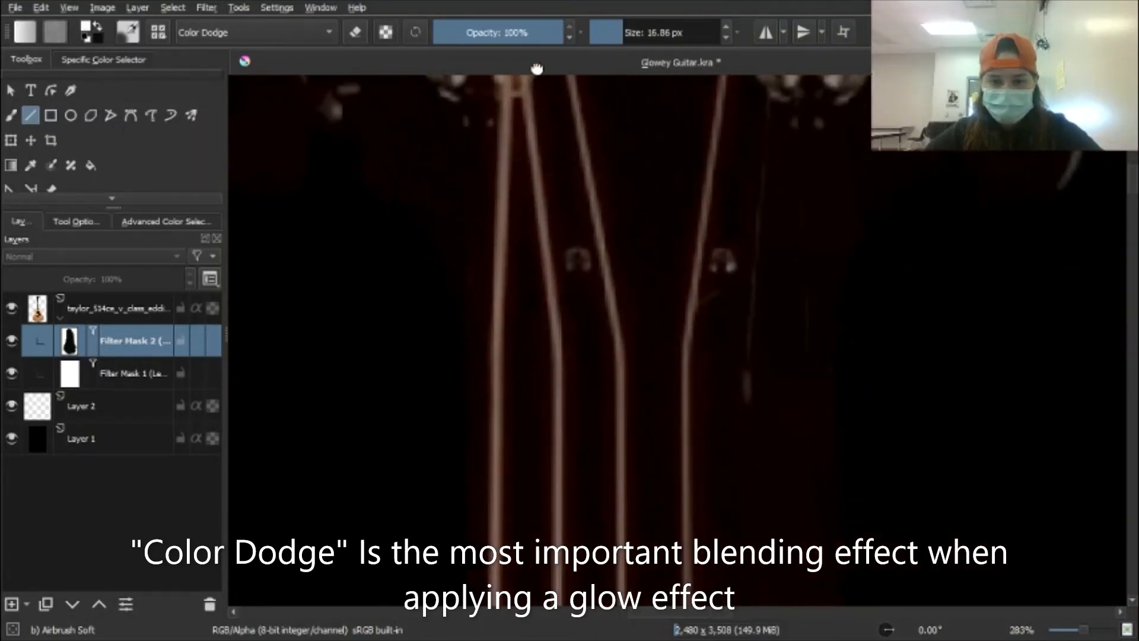
scroll(536, 89, down, 2)
mouse_move(590, 285)
mouse_down()
mouse_move(640, 356)
mouse_move(648, 405)
mouse_up()
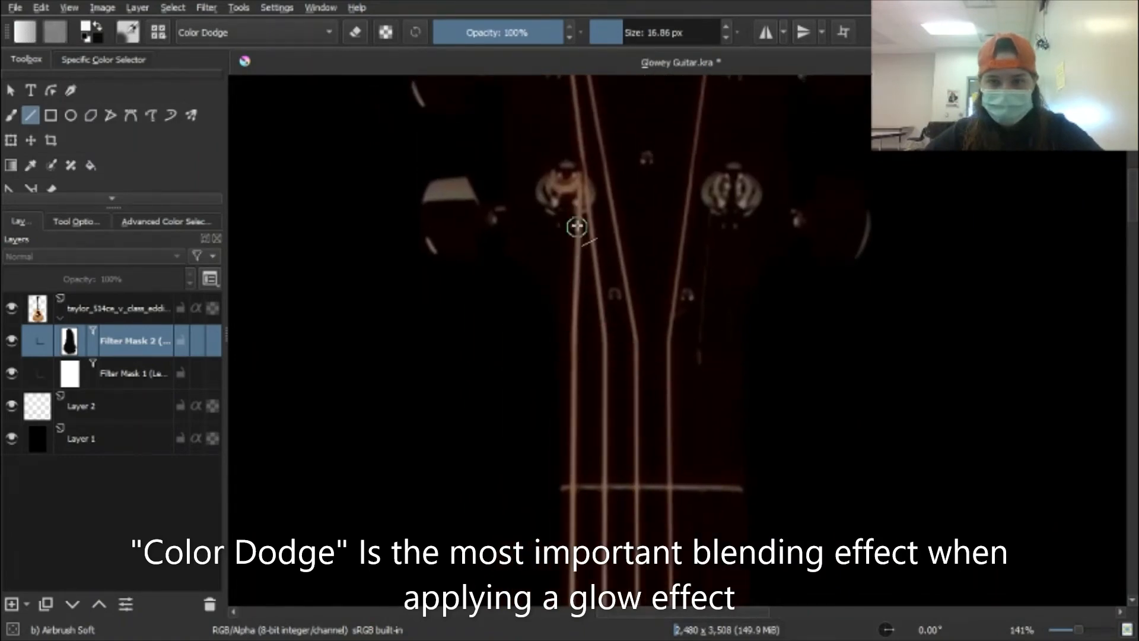
scroll(577, 226, up, 2)
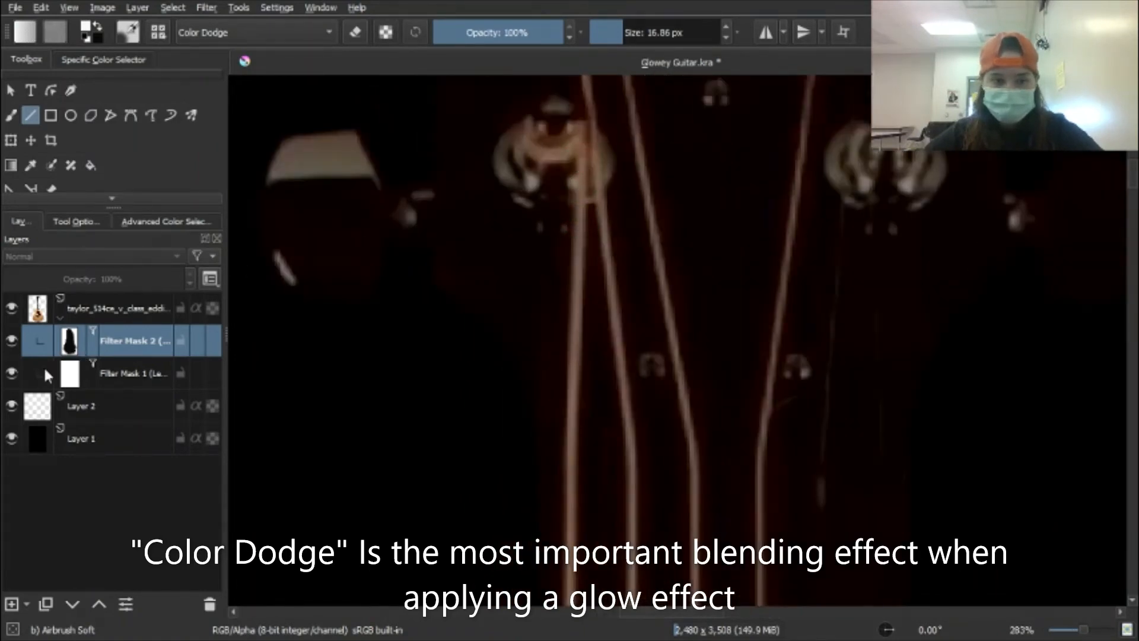
click(12, 374)
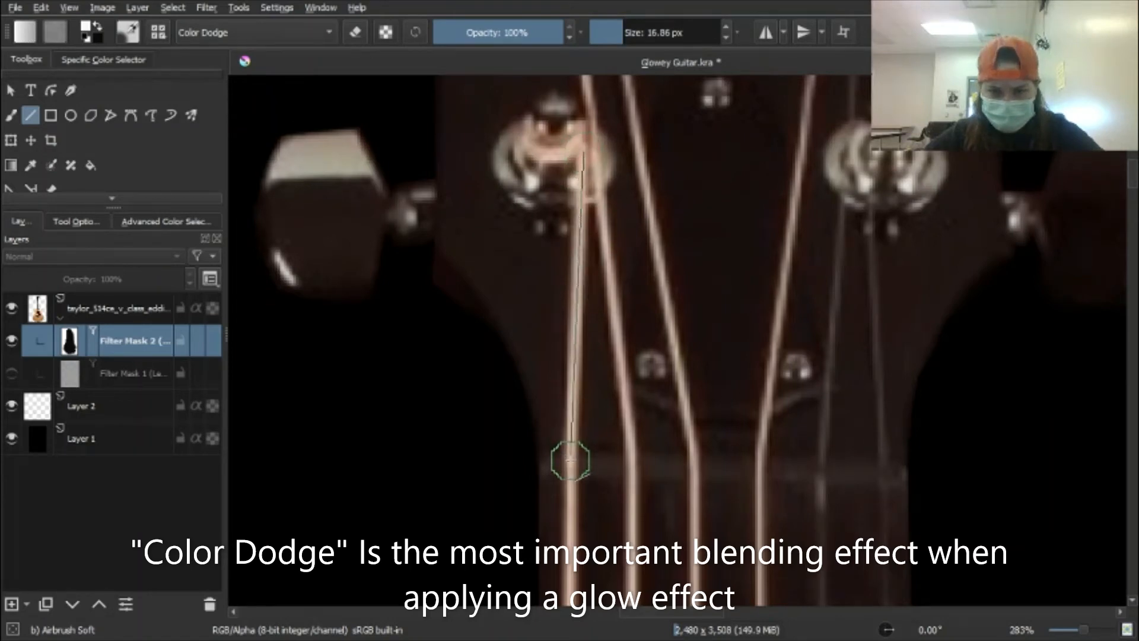
Trace the first string red on Filter Mask 2 with straight lines from its lower-left tuning peg down the upper neck
drag(570, 460, 570, 460)
scroll(676, 379, down, 2)
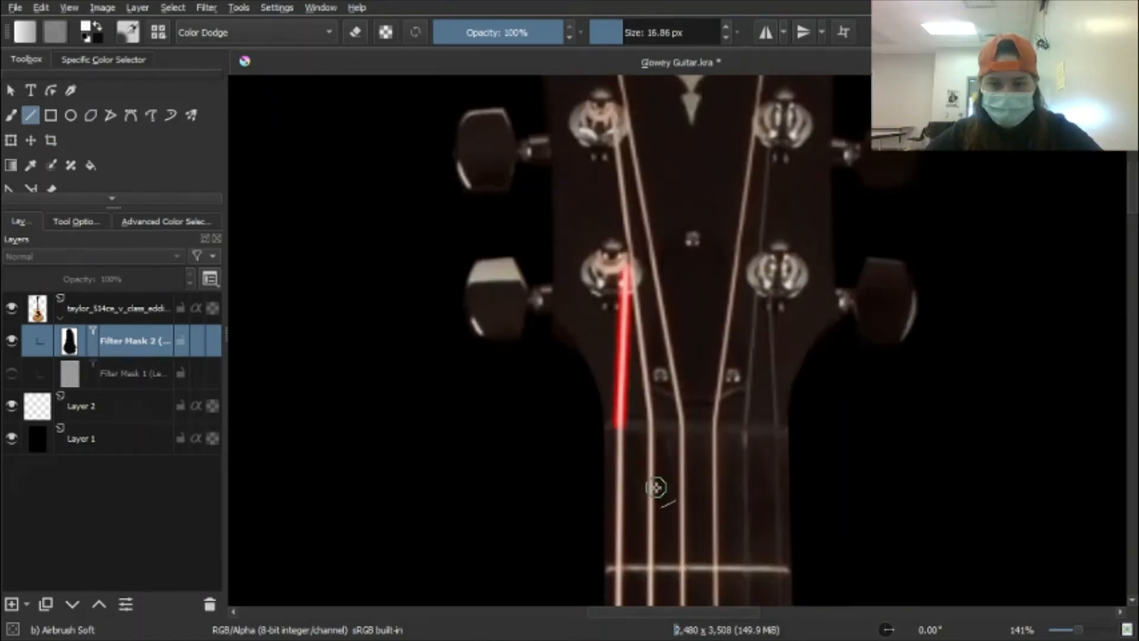
drag(658, 486, 584, 136)
drag(546, 80, 539, 262)
drag(541, 593, 541, 594)
scroll(552, 504, down, 3)
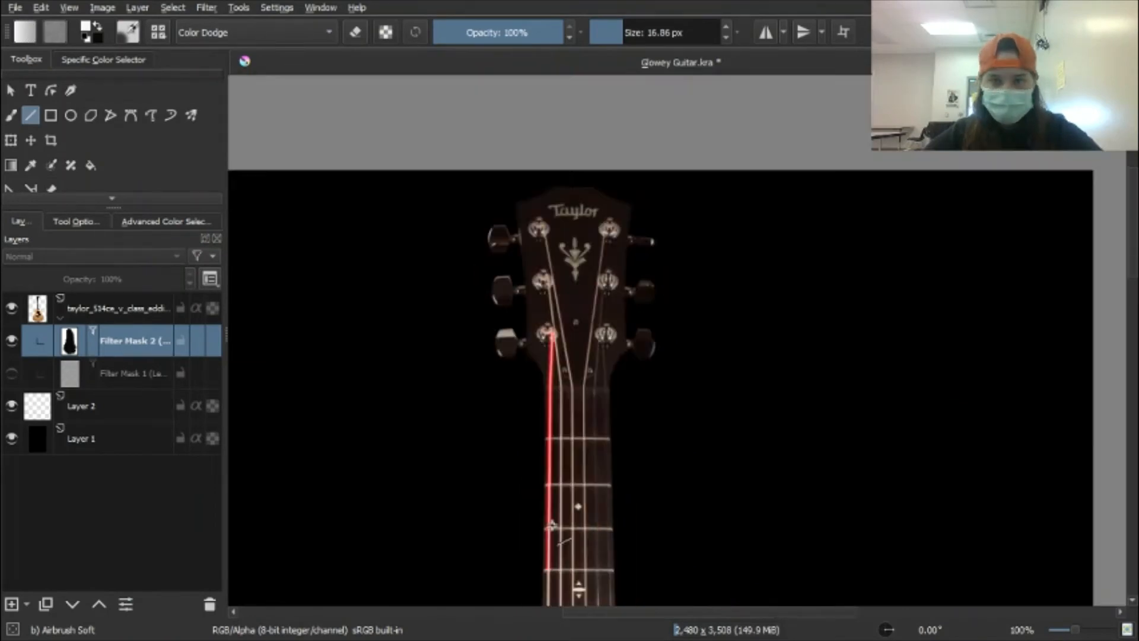
scroll(554, 525, up, 4)
drag(525, 522, 517, 156)
scroll(520, 169, down, 3)
scroll(522, 166, up, 1)
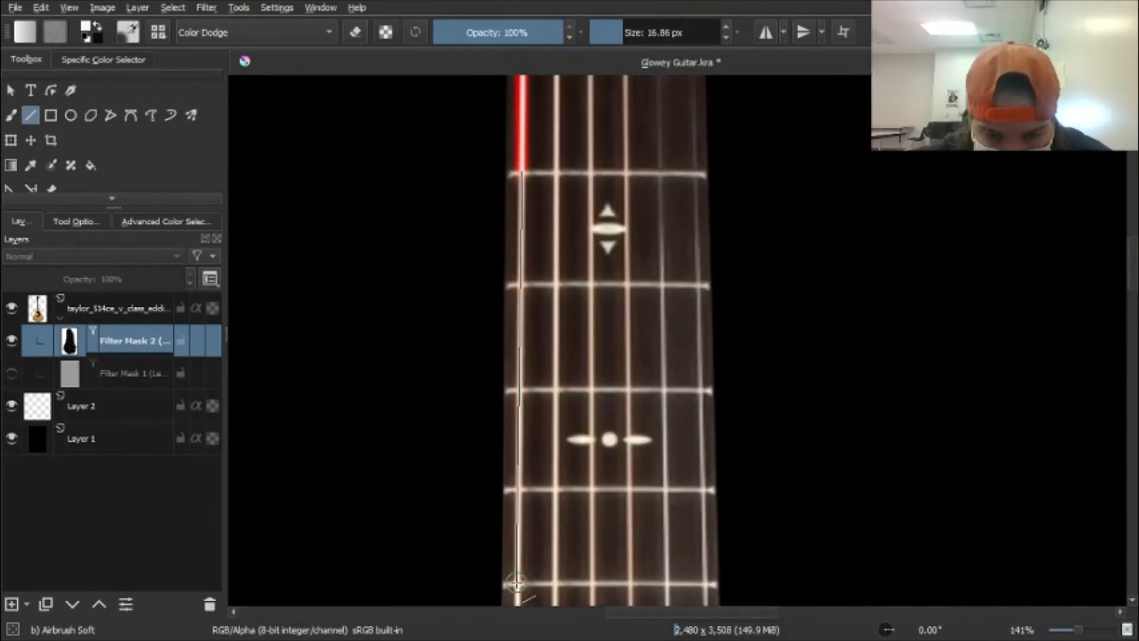
Continue the red line along the first string down the rest of the neck and body to its bridge pin
scroll(513, 88, up, 1)
drag(509, 546, 508, 549)
drag(509, 534, 508, 151)
mouse_move(509, 178)
mouse_down()
mouse_move(503, 542)
mouse_move(515, 122)
mouse_up()
drag(515, 121, 517, 557)
mouse_move(517, 558)
mouse_down()
mouse_move(529, 52)
mouse_move(507, 303)
mouse_up()
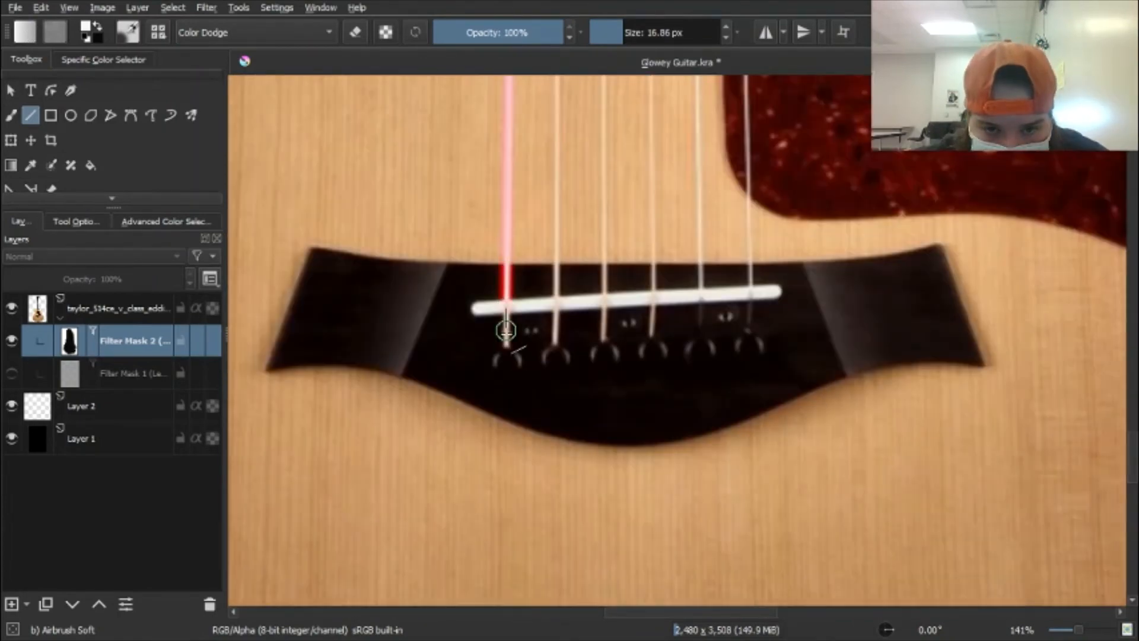
scroll(507, 331, down, 7)
Briefly show Filter Mask 1 to check the red string's glow on the darkened guitar, and hide it again
scroll(515, 411, up, 3)
click(12, 373)
scroll(566, 147, up, 4)
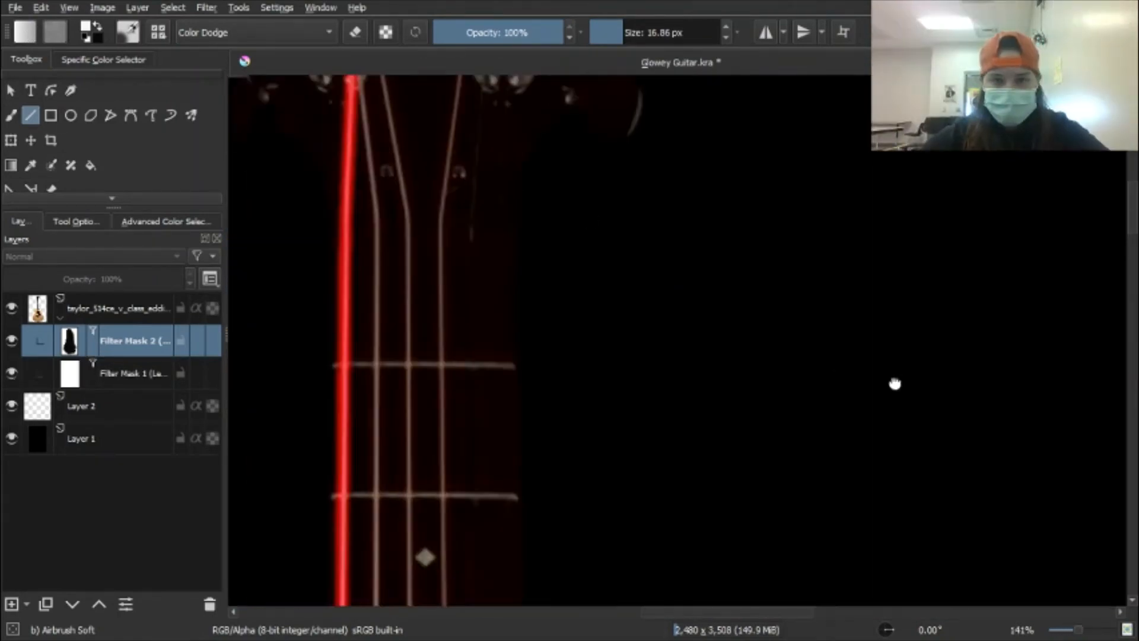
scroll(878, 356, down, 4)
click(12, 374)
Paint the first string's winding around its tuning peg red with the freehand brush in Normal blending mode
scroll(745, 379, up, 1)
drag(729, 318, 638, 322)
scroll(649, 213, up, 7)
click(10, 115)
drag(624, 261, 514, 235)
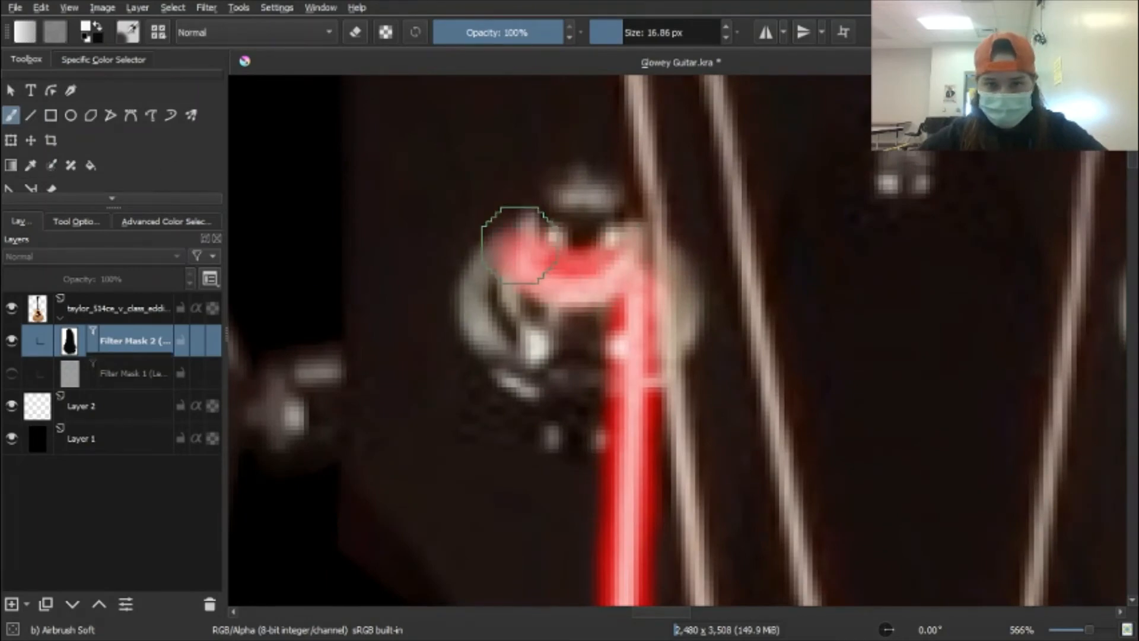
scroll(600, 251, down, 2)
Add a yellow HSV colorize filter mask to the guitar layer, blacked out over the guitar, and undo a freehand trial stroke on the second string
click(106, 314)
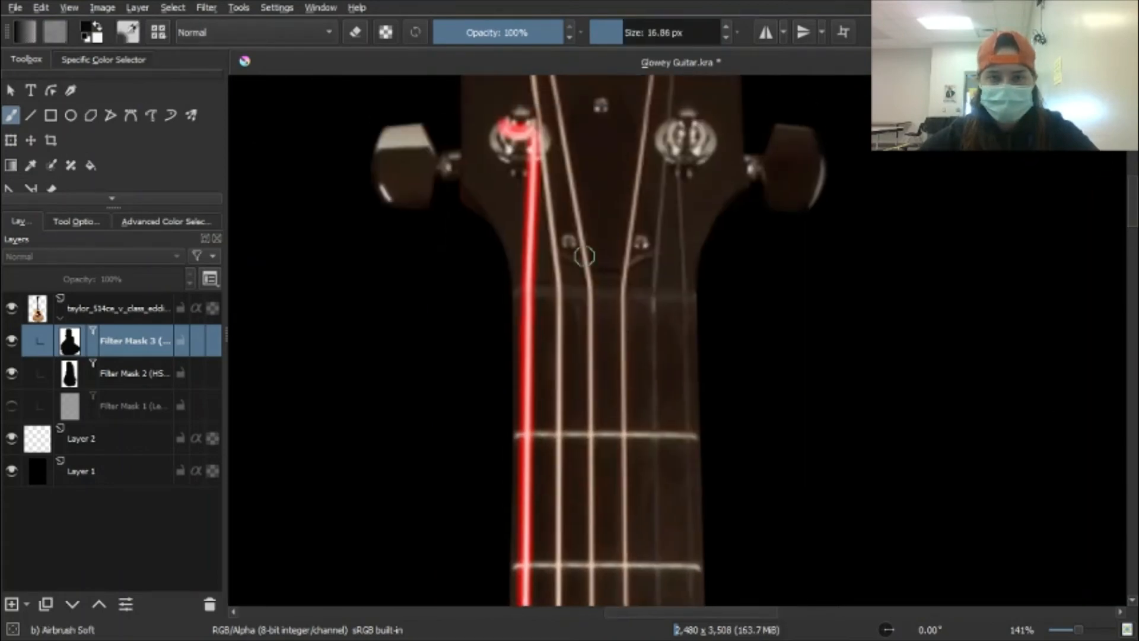
scroll(584, 338, up, 5)
drag(469, 89, 478, 181)
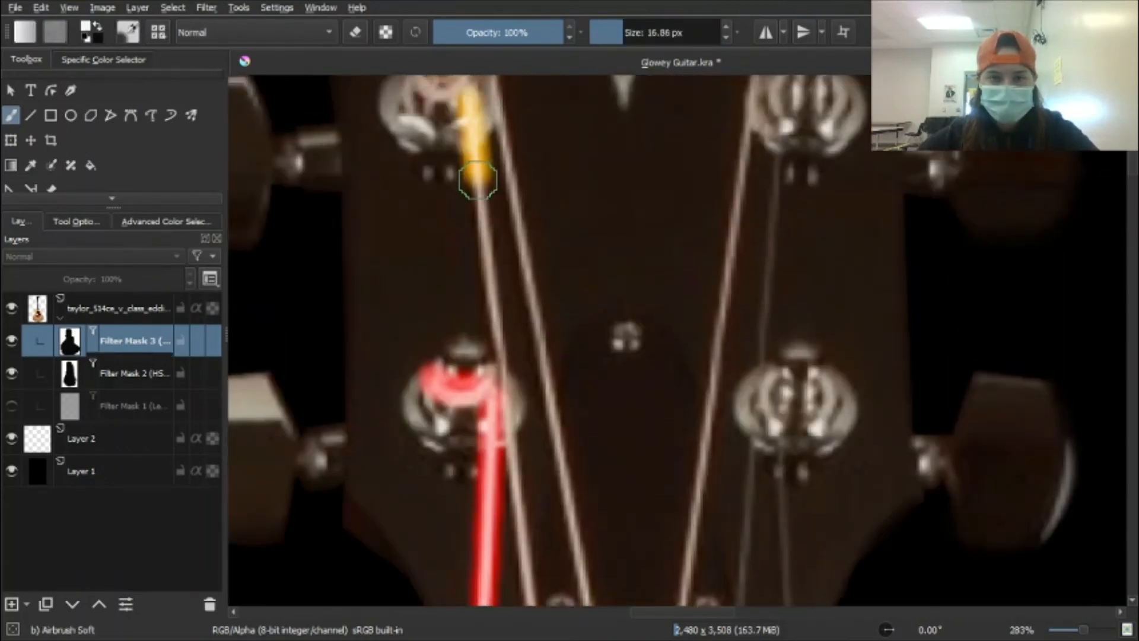
key(ctrl+z)
Trace the second string yellow with the Line tool from its middle-left tuning peg down to its bridge pin
click(30, 115)
drag(469, 95, 541, 508)
drag(540, 508, 549, 132)
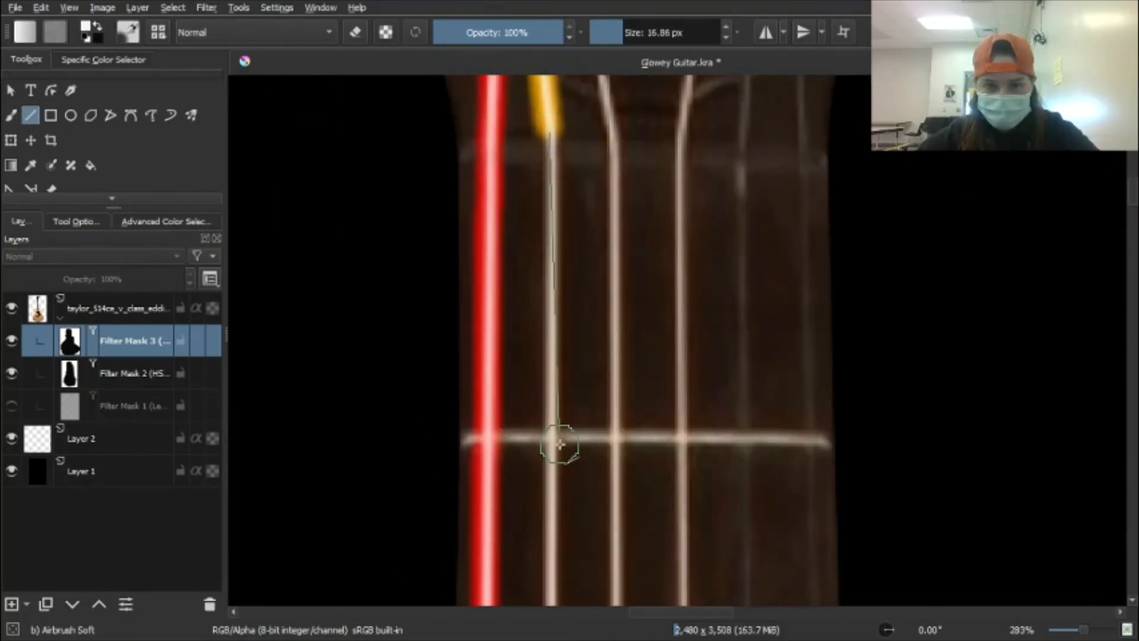
drag(559, 444, 559, 444)
scroll(546, 310, down, 20)
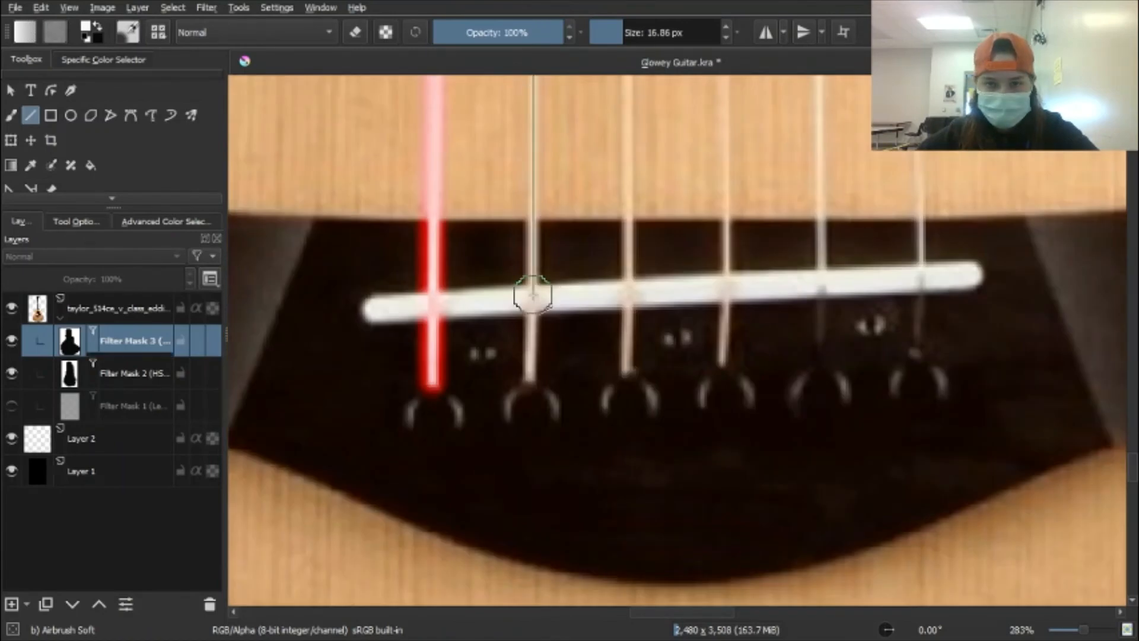
drag(532, 295, 529, 380)
scroll(566, 374, down, 6)
Add a green HSV colorize filter mask to the guitar layer and paint it black over the guitar with a 1,000 px Basic-1 brush
scroll(603, 251, up, 3)
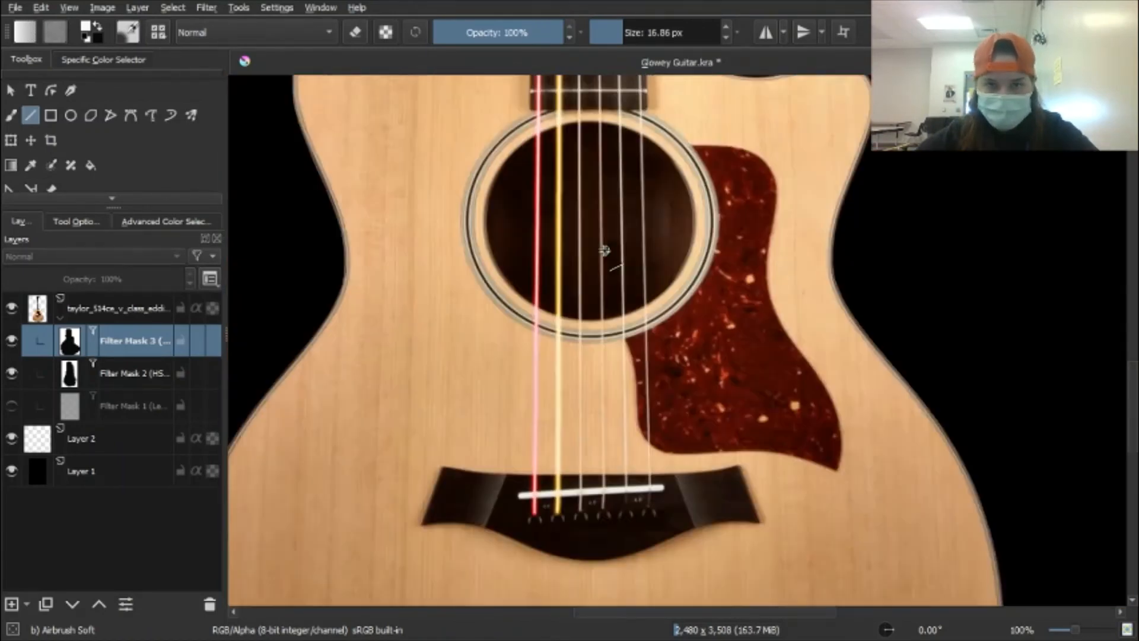
scroll(604, 250, down, 4)
click(216, 295)
click(528, 191)
click(507, 369)
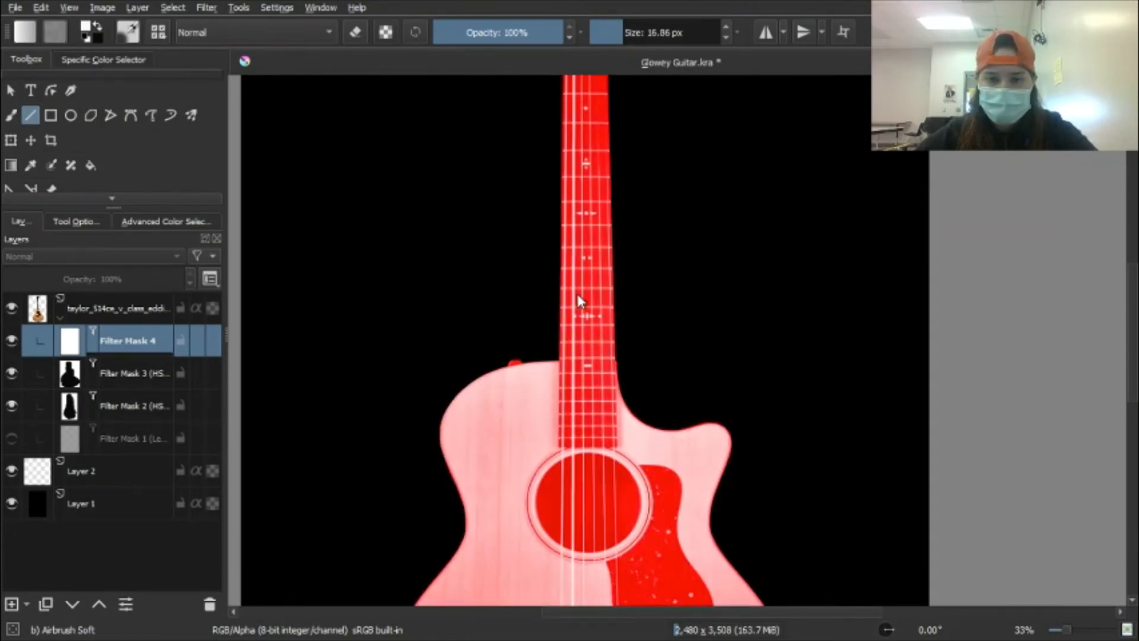
scroll(597, 305, down, 2)
mouse_move(599, 145)
mouse_down()
mouse_move(602, 519)
mouse_move(666, 537)
mouse_up()
key(b)
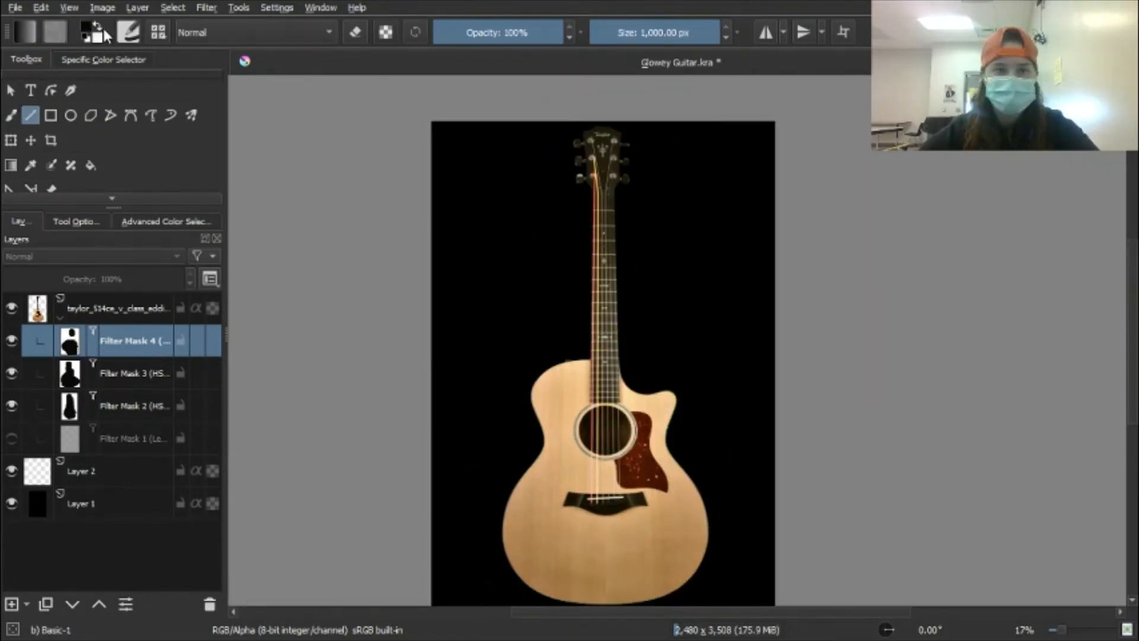
Switch to white with the 16.86 px Airbrush Soft preset and trace the third string green from its upper-left tuning peg down the headstock
click(98, 26)
right_click(661, 251)
click(727, 159)
scroll(596, 172, up, 6)
drag(597, 172, 504, 356)
mouse_move(452, 98)
mouse_down()
mouse_move(536, 478)
mouse_move(535, 537)
mouse_up()
mouse_move(535, 537)
mouse_down()
mouse_move(563, 270)
mouse_move(570, 602)
mouse_move(571, 154)
mouse_up()
scroll(563, 269, up, 1)
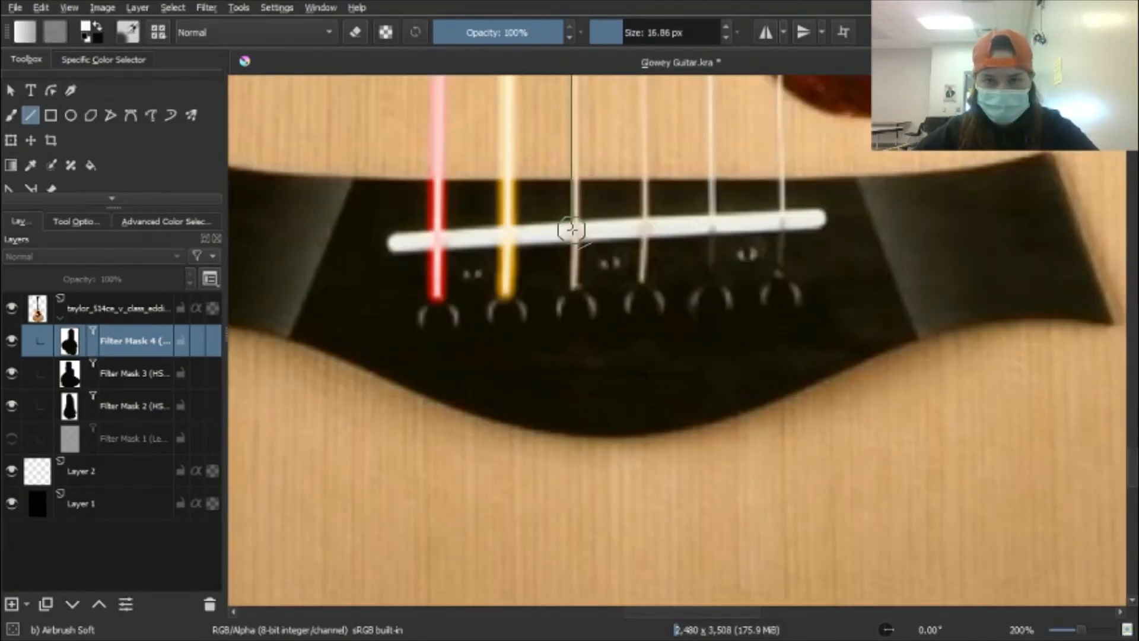
scroll(575, 297, up, 20)
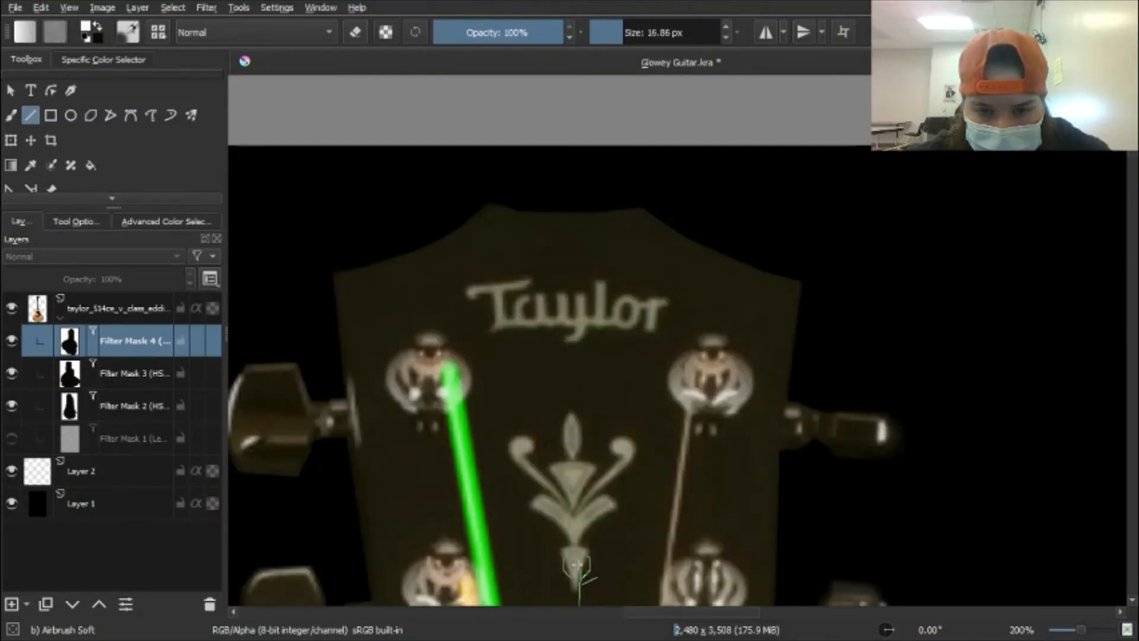
Continue the green line along the third string down the neck and body to its bridge pin
scroll(579, 495, down, 6)
drag(578, 496, 571, 415)
scroll(565, 191, down, 5)
scroll(570, 409, down, 8)
scroll(575, 137, up, 8)
mouse_move(575, 136)
mouse_down()
mouse_move(572, 552)
mouse_move(573, 449)
mouse_up()
scroll(572, 486, down, 8)
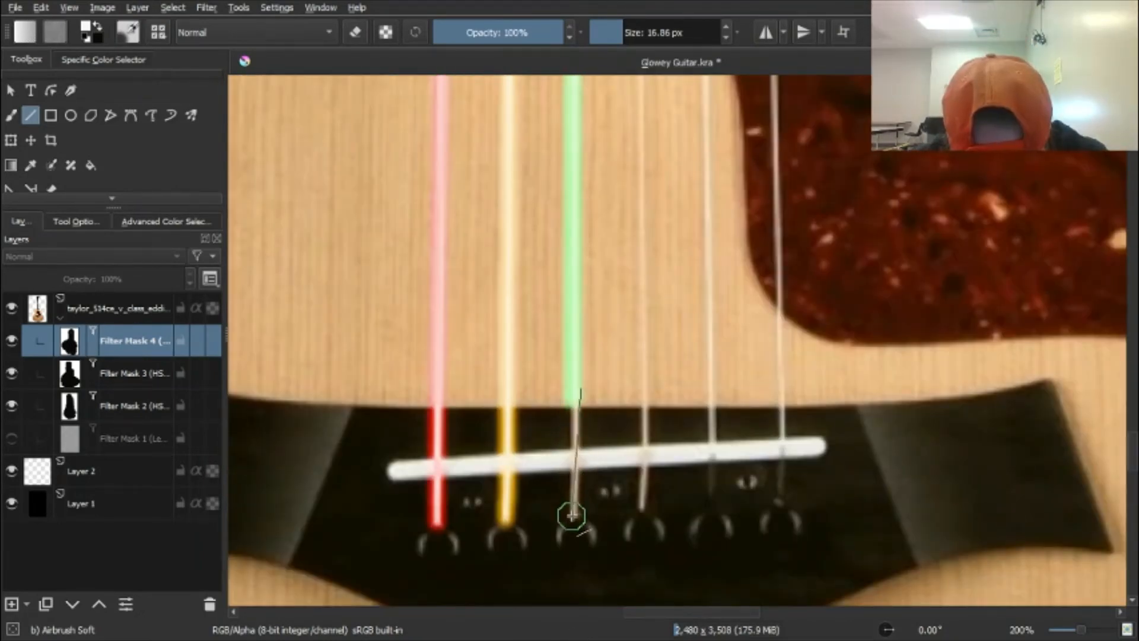
drag(571, 515, 572, 516)
Paint the second string's winding around its tuning peg with the freehand brush on Filter Mask 3
scroll(587, 482, up, 2)
scroll(587, 481, down, 2)
scroll(564, 165, down, 1)
drag(564, 165, 498, 639)
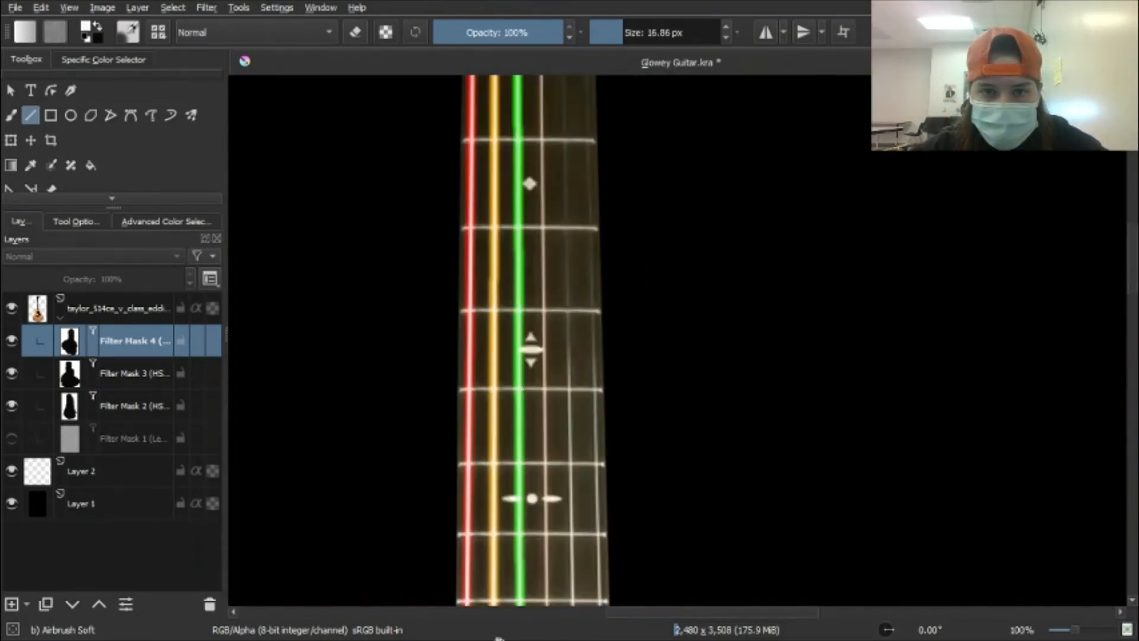
scroll(499, 415, down, 2)
scroll(583, 166, up, 6)
key(b)
click(166, 380)
drag(533, 563, 566, 215)
mouse_move(507, 357)
mouse_down()
mouse_move(561, 383)
mouse_move(584, 362)
mouse_up()
Add an HSV Adjustment filter mask to the guitar layer, colorized in bright cyan
click(102, 340)
click(115, 308)
click(747, 342)
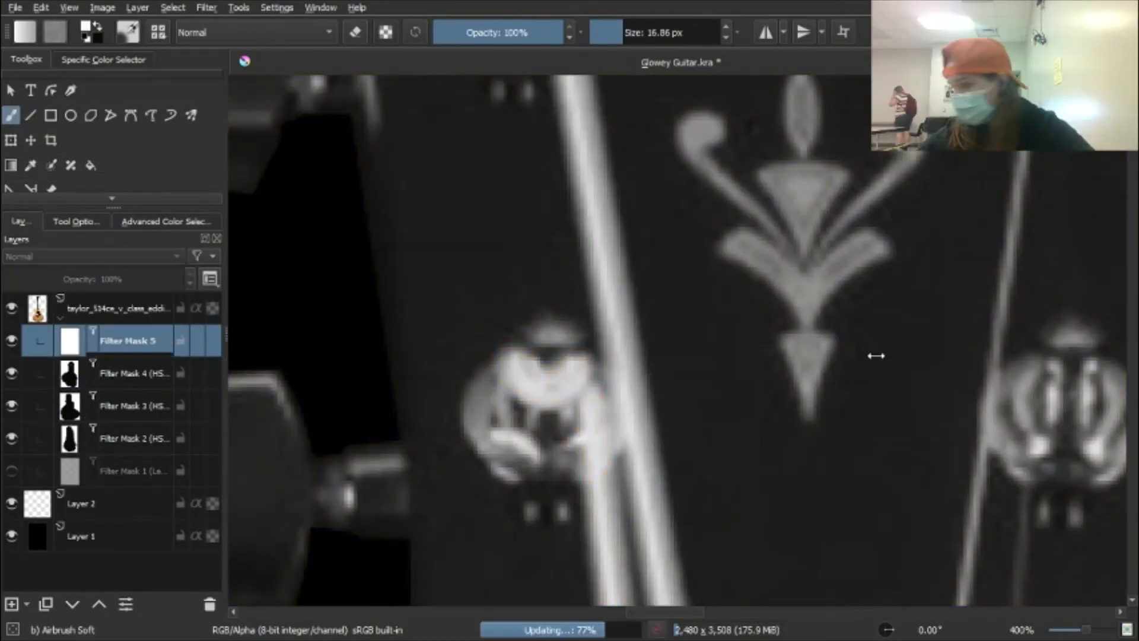
click(839, 343)
drag(558, 311, 651, 299)
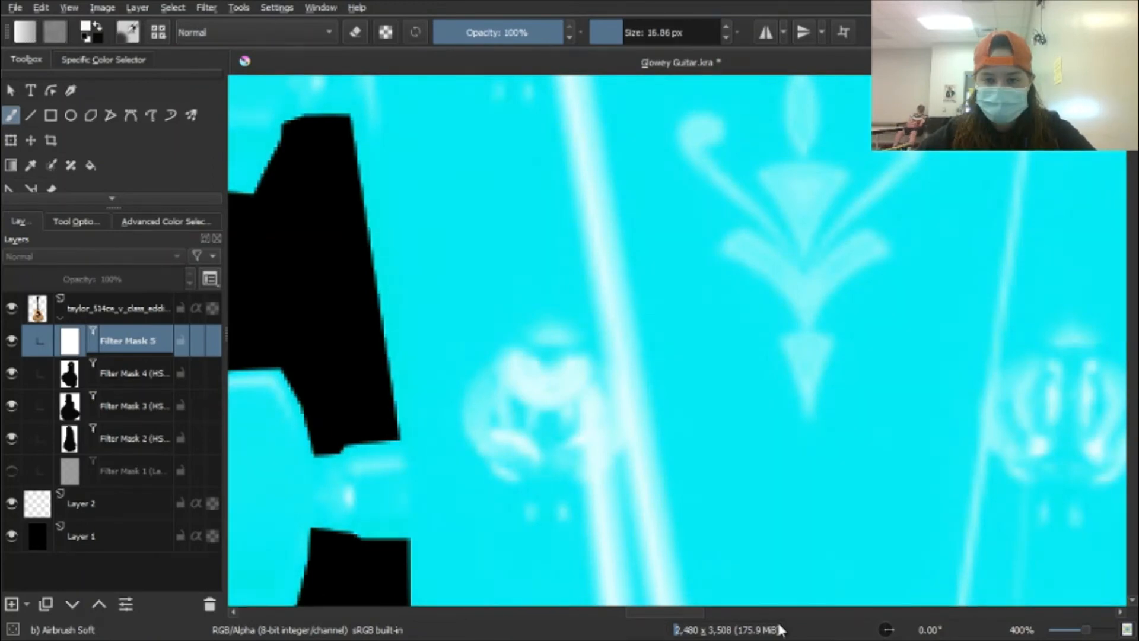
click(779, 627)
Paint the cyan colorize mask, Filter Mask 5, black over the whole guitar
scroll(696, 368, down, 3)
click(97, 26)
right_click(778, 335)
click(790, 249)
drag(790, 249, 747, 344)
scroll(741, 193, down, 7)
mouse_move(753, 407)
mouse_down()
mouse_move(667, 457)
mouse_move(723, 295)
mouse_move(664, 337)
mouse_up()
Switch back to white with the 16.86 px Airbrush Soft preset and trace the fourth string cyan down to its bridge pin
right_click(794, 253)
click(852, 159)
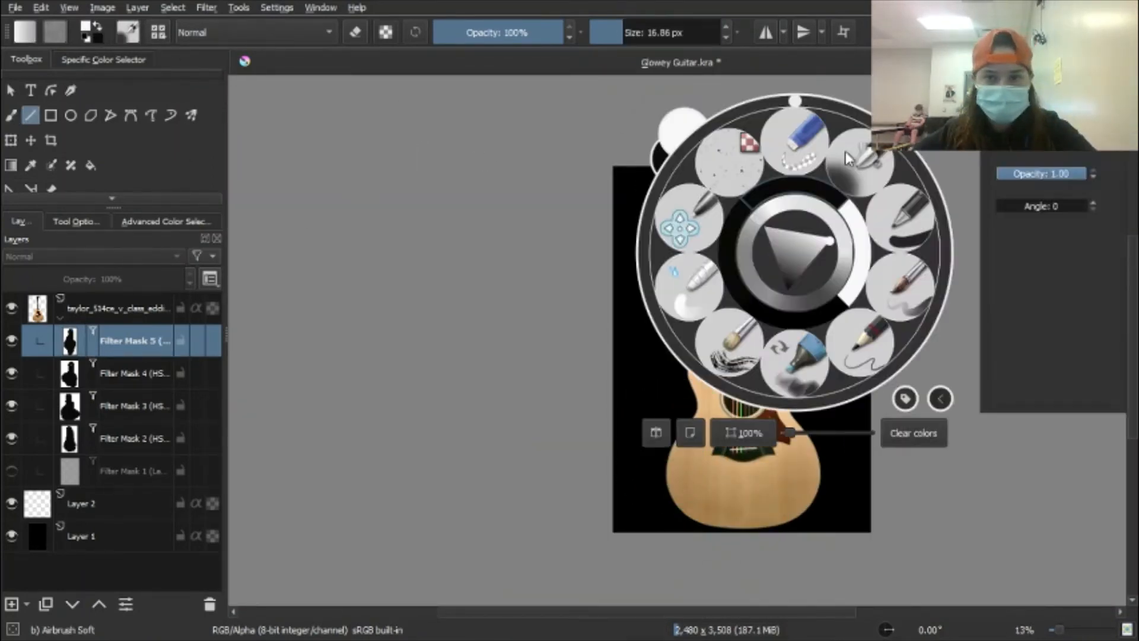
right_click(851, 160)
scroll(753, 215, up, 8)
scroll(631, 397, down, 4)
scroll(638, 279, up, 3)
mouse_move(633, 96)
mouse_down()
mouse_move(573, 528)
mouse_move(521, 223)
mouse_up()
mouse_move(522, 224)
mouse_down()
mouse_move(546, 580)
mouse_move(561, 344)
mouse_up()
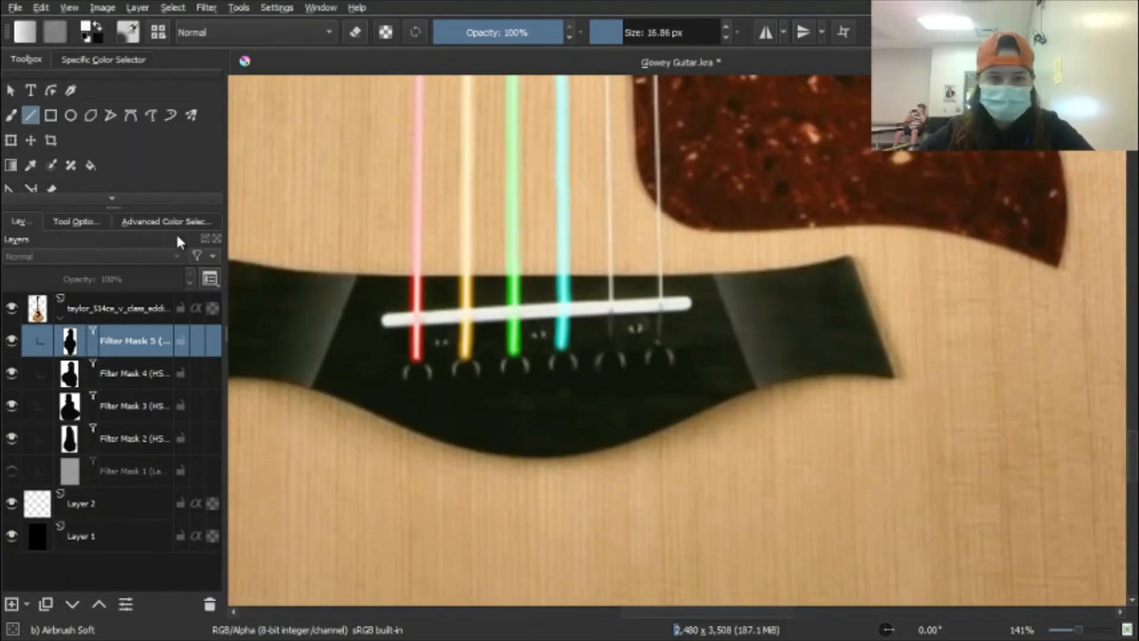
Add an HSV Adjustment filter mask to the guitar layer, colorized in strong blue
right_click(123, 308)
click(480, 281)
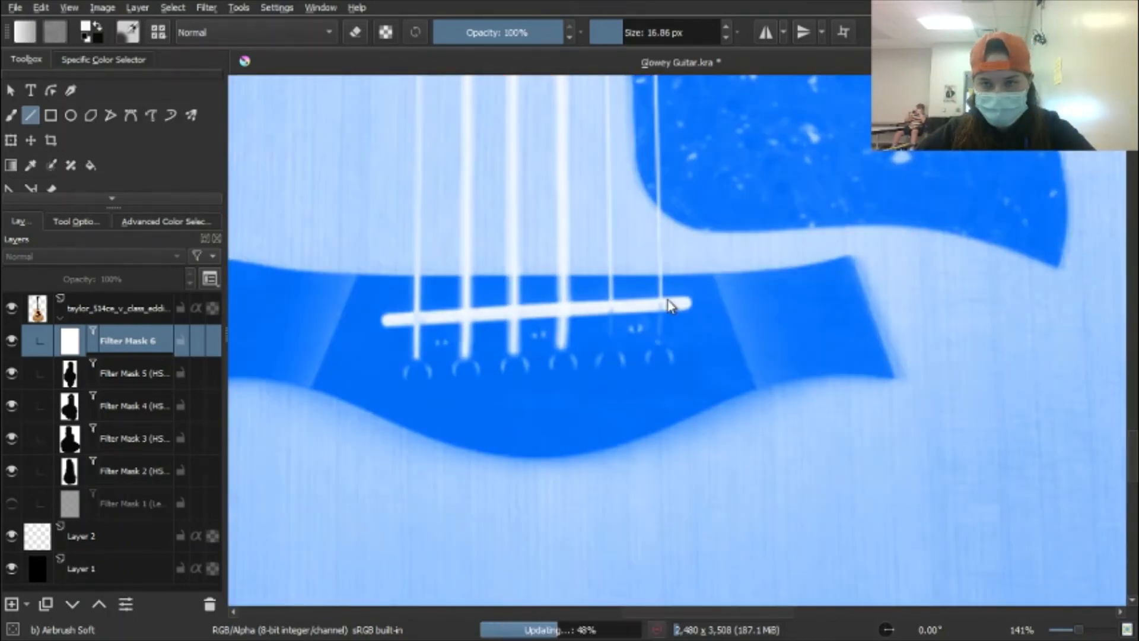
drag(668, 300, 680, 302)
Paint the blue colorize mask, Filter Mask 6, black over the whole guitar
scroll(629, 444, down, 7)
click(11, 115)
click(97, 26)
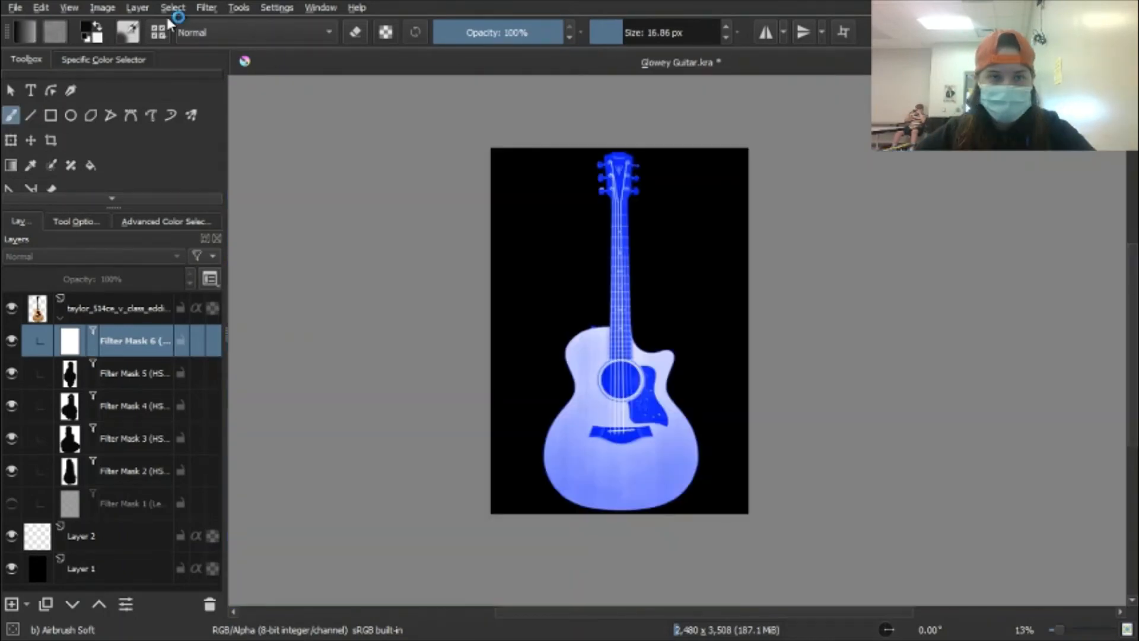
click(158, 32)
drag(628, 33, 720, 32)
right_click(646, 132)
right_click(647, 136)
mouse_move(618, 160)
mouse_down()
mouse_move(618, 487)
mouse_move(585, 339)
mouse_up()
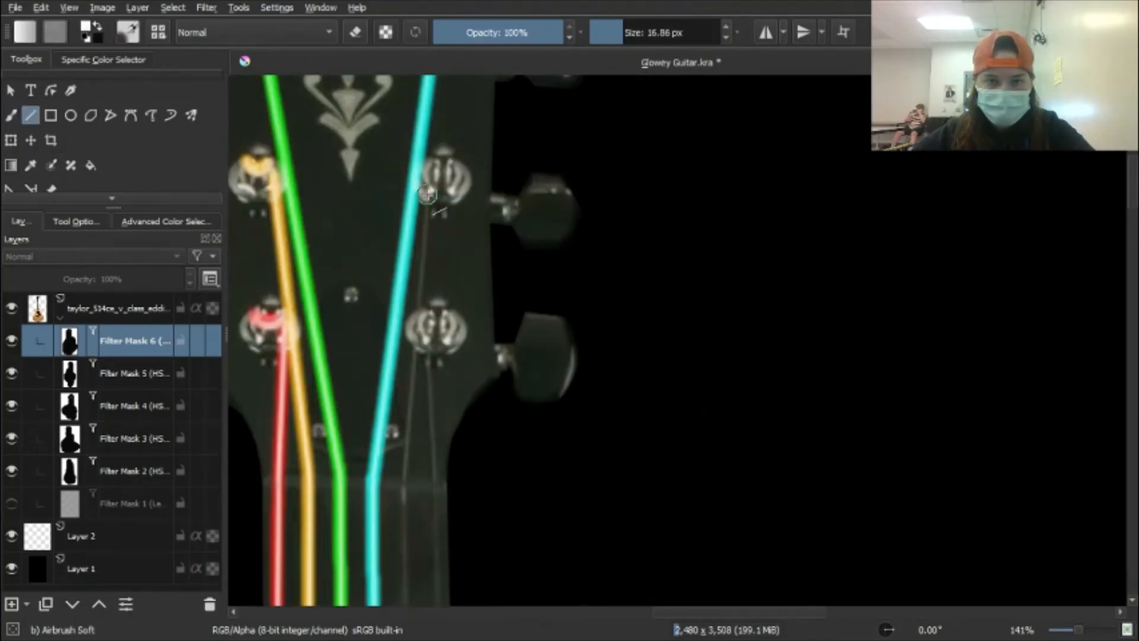
Trace the fifth string blue in straight white segments from its tuning peg down to its bridge pin
drag(426, 143, 402, 483)
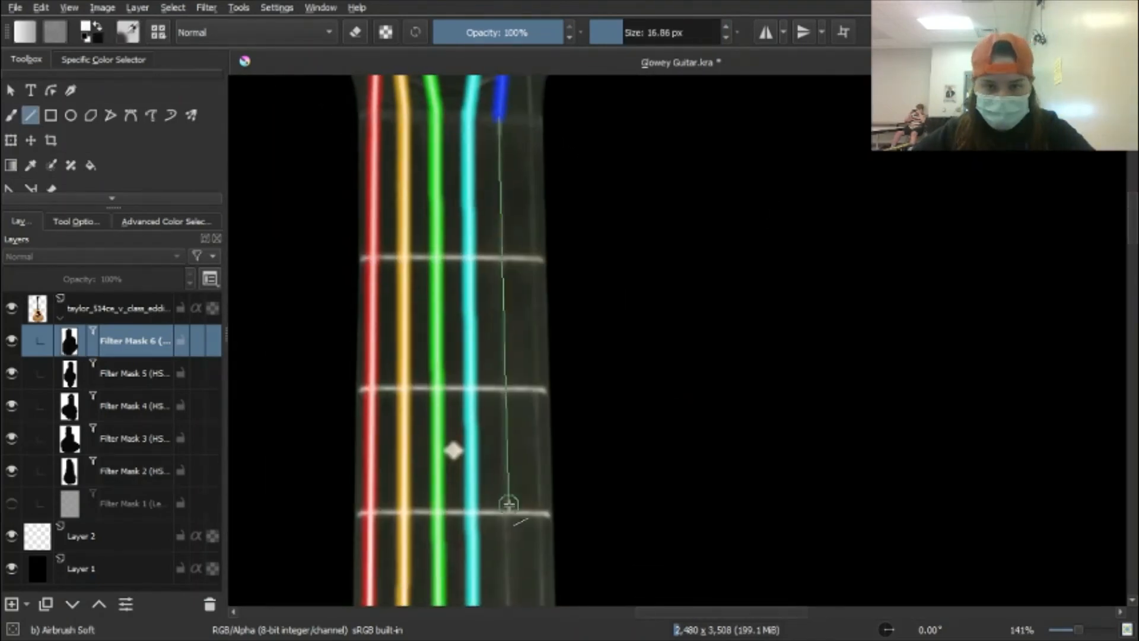
drag(508, 505, 509, 511)
mouse_move(509, 512)
mouse_down()
mouse_move(473, 101)
mouse_move(483, 555)
mouse_up()
drag(473, 89, 478, 534)
drag(499, 83, 506, 509)
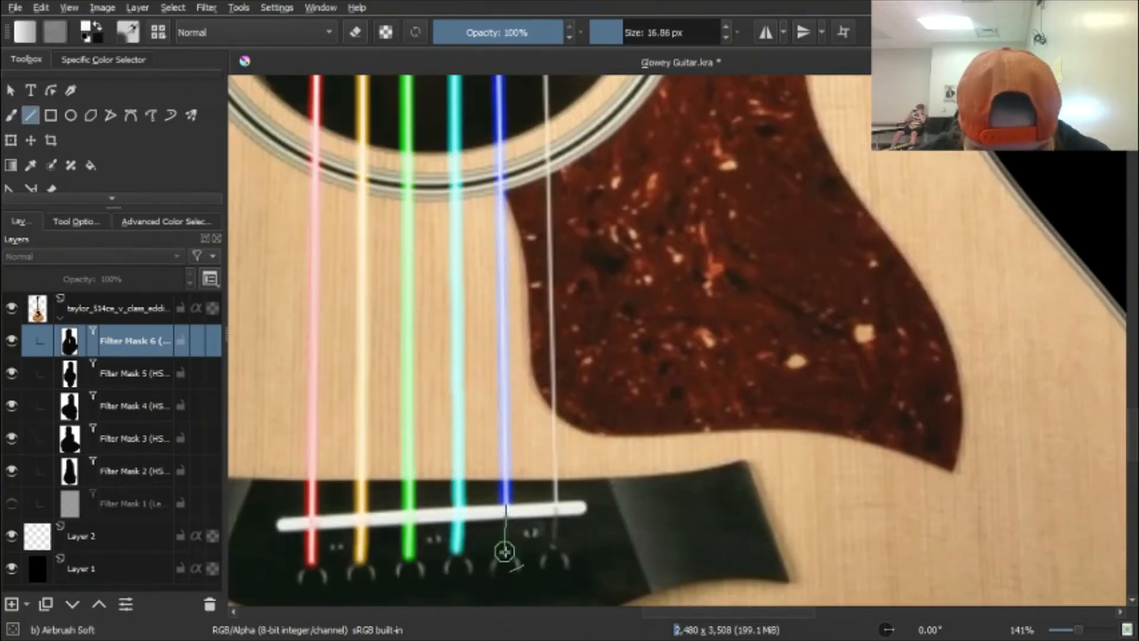
drag(504, 552, 504, 555)
Add another HSV Adjustment filter mask to the guitar layer, colorized in magenta
scroll(566, 448, down, 2)
right_click(534, 370)
click(113, 309)
click(525, 288)
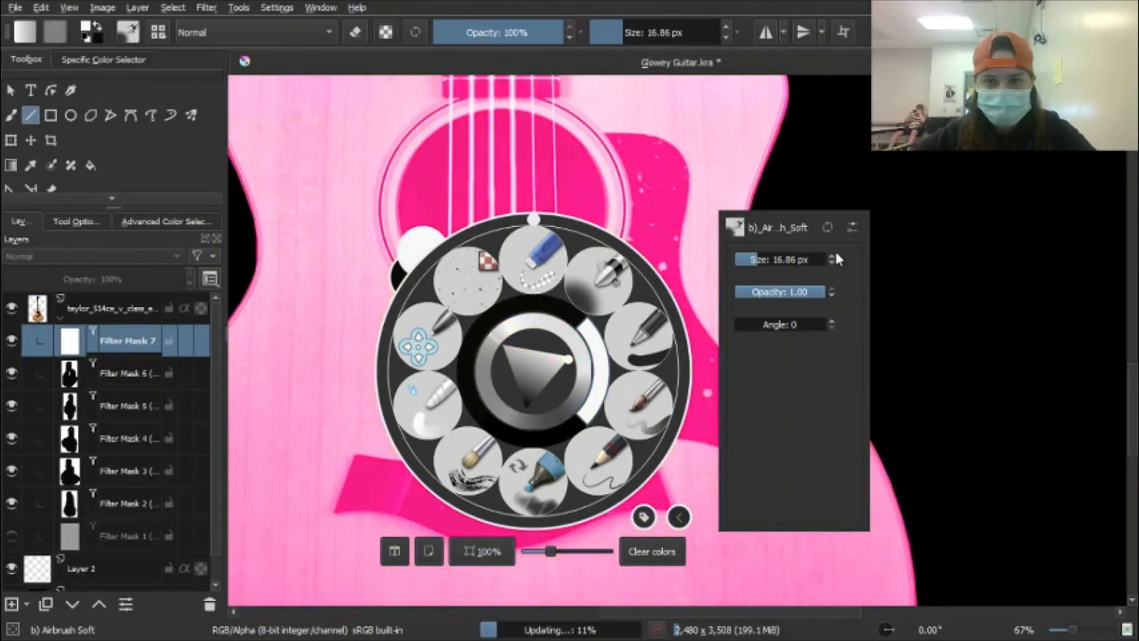
click(752, 568)
Paint the magenta colorize mask, Filter Mask 7, black over the whole guitar
click(97, 26)
click(129, 34)
click(10, 115)
scroll(635, 167, down, 4)
mouse_move(521, 282)
mouse_down()
mouse_move(666, 239)
mouse_move(621, 128)
mouse_move(585, 379)
mouse_up()
drag(584, 379, 560, 178)
Switch back to white with the 16.86 px Airbrush Soft preset and trace the sixth string magenta down to its bridge pin
click(97, 27)
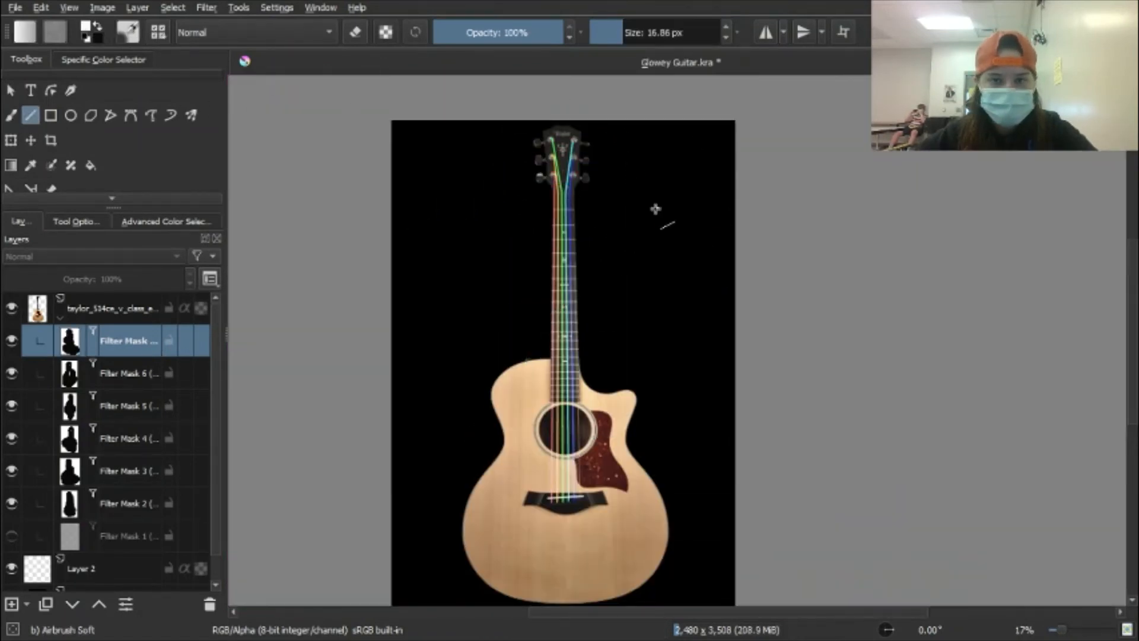
scroll(579, 165, up, 7)
drag(501, 435, 505, 526)
drag(506, 527, 496, 120)
drag(497, 119, 504, 584)
drag(504, 584, 674, 51)
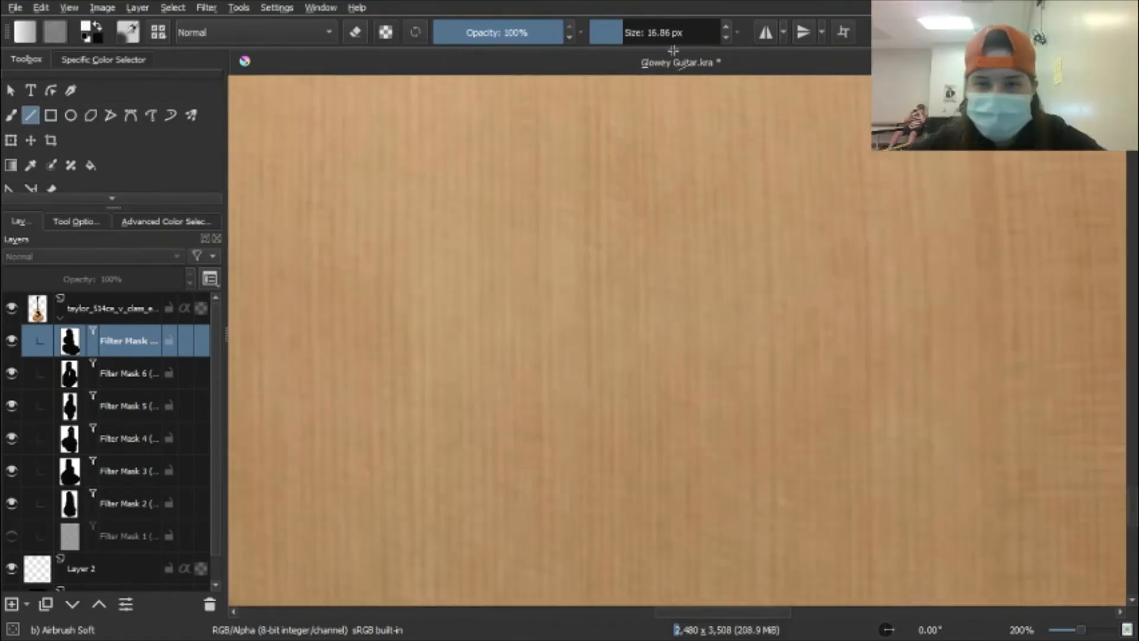
drag(568, 83, 580, 550)
drag(580, 549, 637, 299)
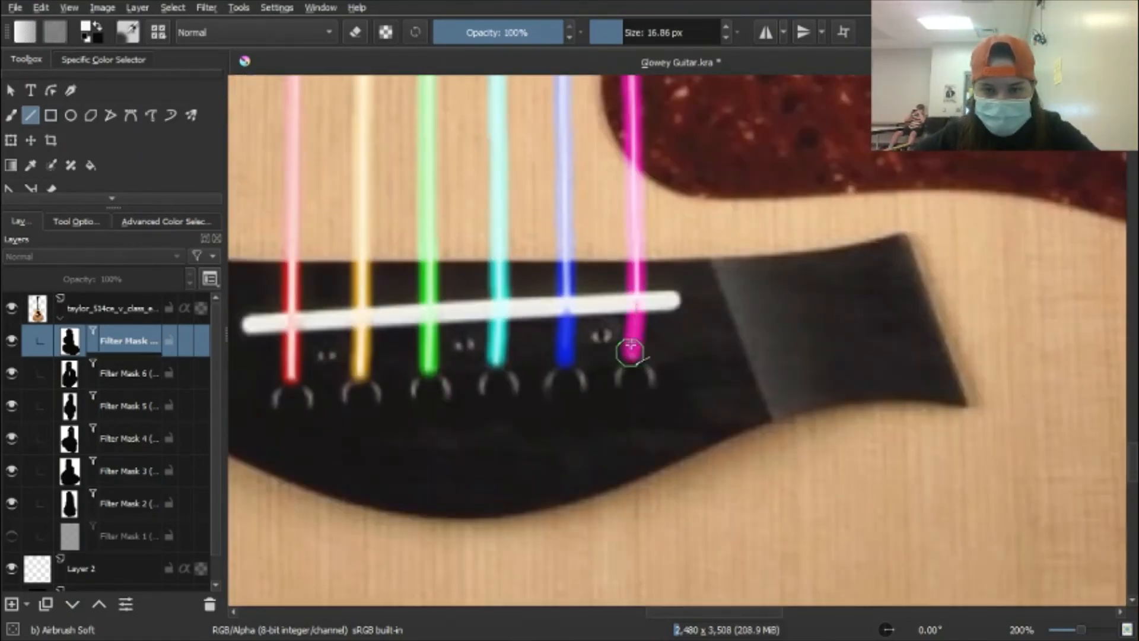
scroll(631, 345, down, 5)
scroll(623, 250, up, 2)
drag(593, 119, 595, 465)
Paint the sixth string's winding around its tuning peg with the freehand brush on Filter Mask 7
click(10, 115)
scroll(494, 237, up, 5)
drag(396, 311, 417, 260)
drag(417, 259, 479, 380)
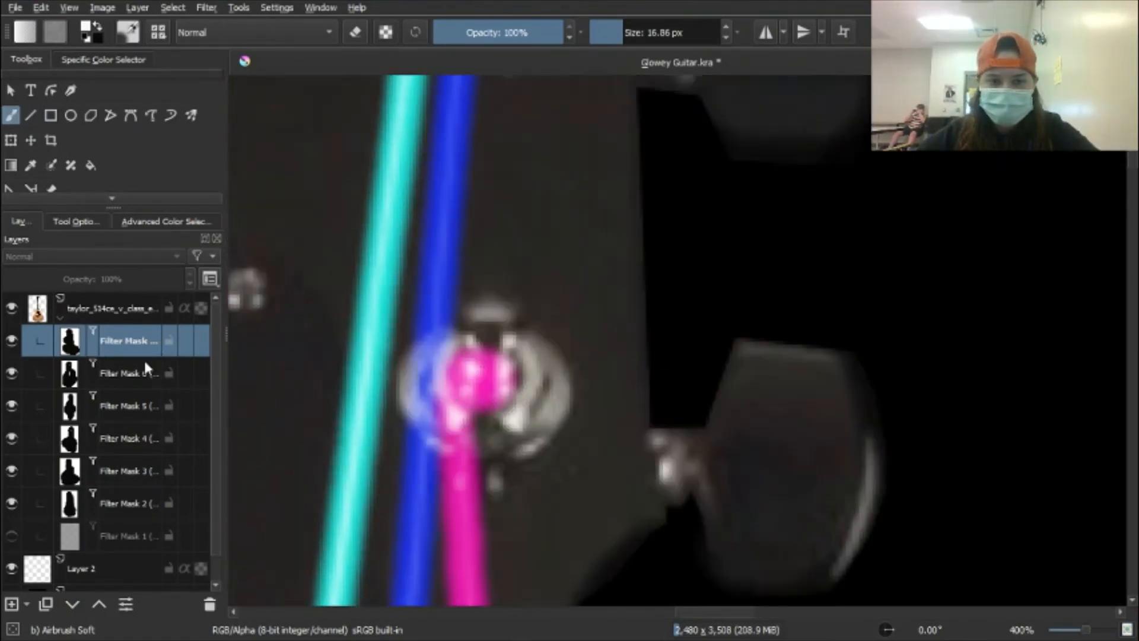
Paint the peg windings of the fifth string on Filter Mask 6 and the fourth string on Filter Mask 5
click(145, 373)
drag(496, 149, 504, 435)
mouse_move(468, 332)
mouse_down()
mouse_move(491, 276)
mouse_move(513, 291)
mouse_up()
click(146, 406)
drag(509, 198, 513, 409)
drag(474, 380, 516, 332)
scroll(516, 332, down, 8)
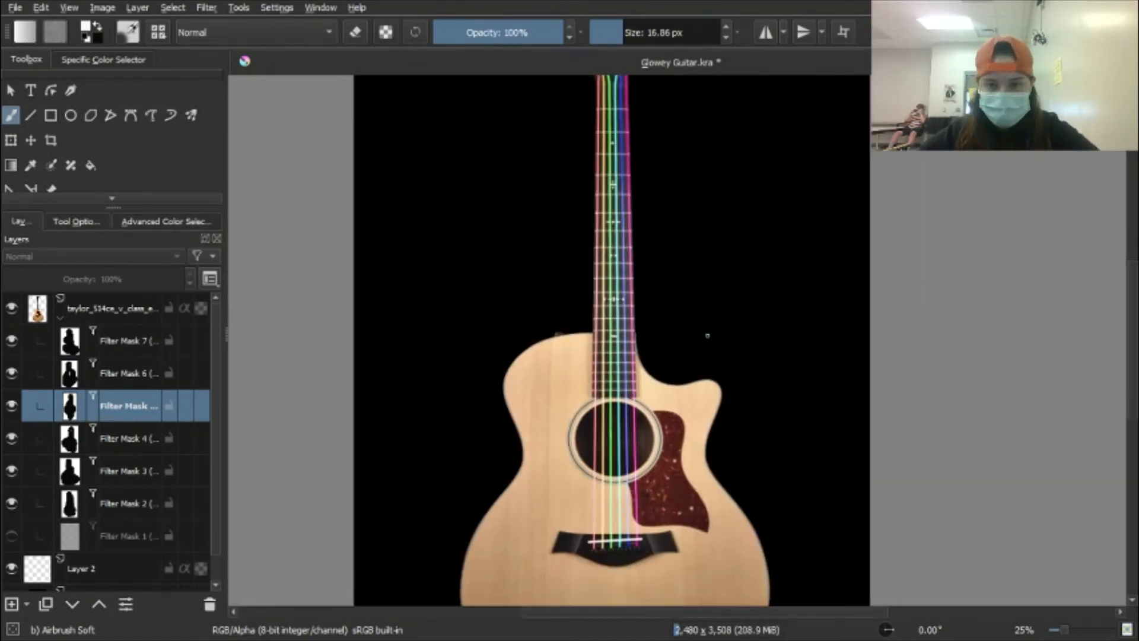
Rename the masks Purple, dark blue, light blue, green, yellow and red string, and add a pinkish-red colorize filter mask to the guitar layer
click(119, 312)
scroll(377, 296, up, 1)
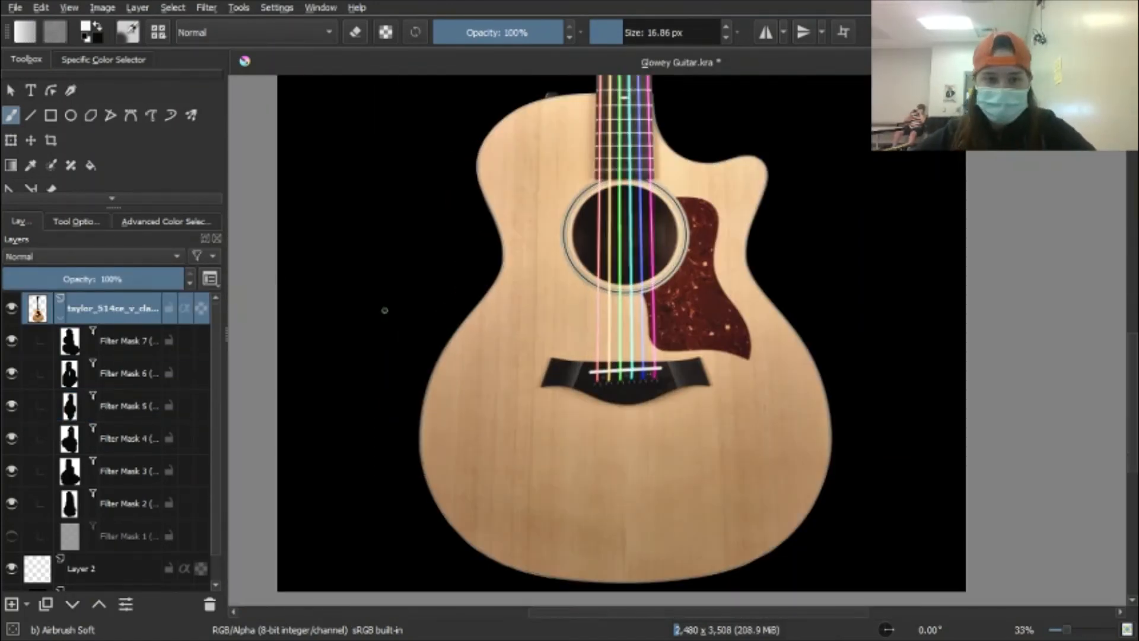
click(117, 335)
double_click(117, 334)
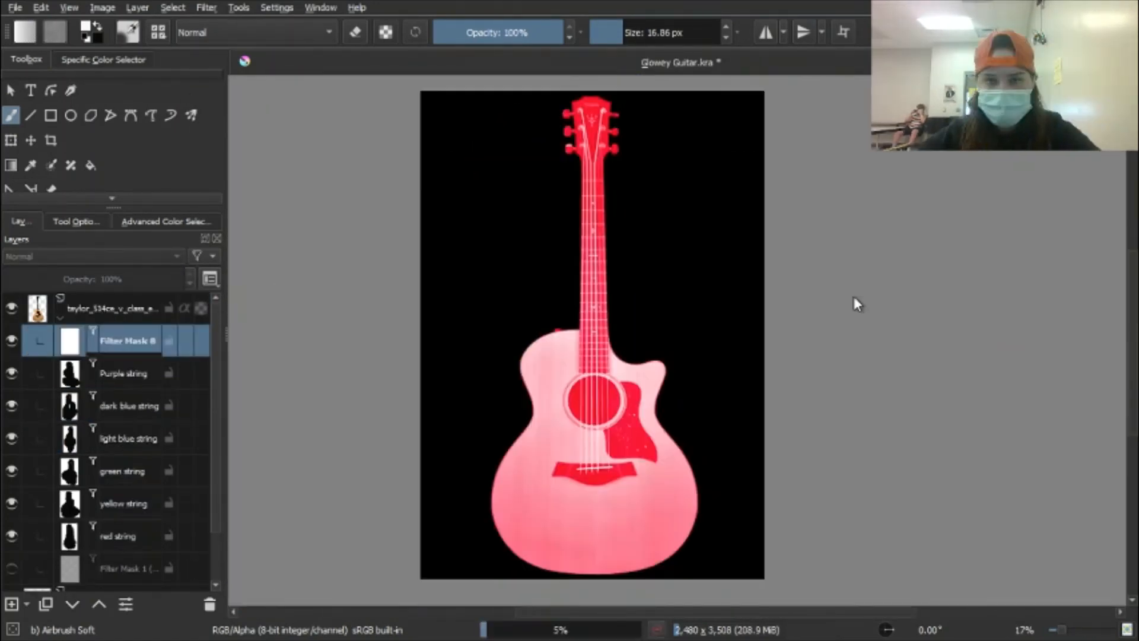
Paint Filter Mask 8 black over the whole guitar and rename it Pink glow of guitar
key(/)
mouse_move(699, 229)
mouse_down()
mouse_move(639, 432)
mouse_move(532, 466)
mouse_up()
double_click(128, 335)
text(Pink glow of guitar)
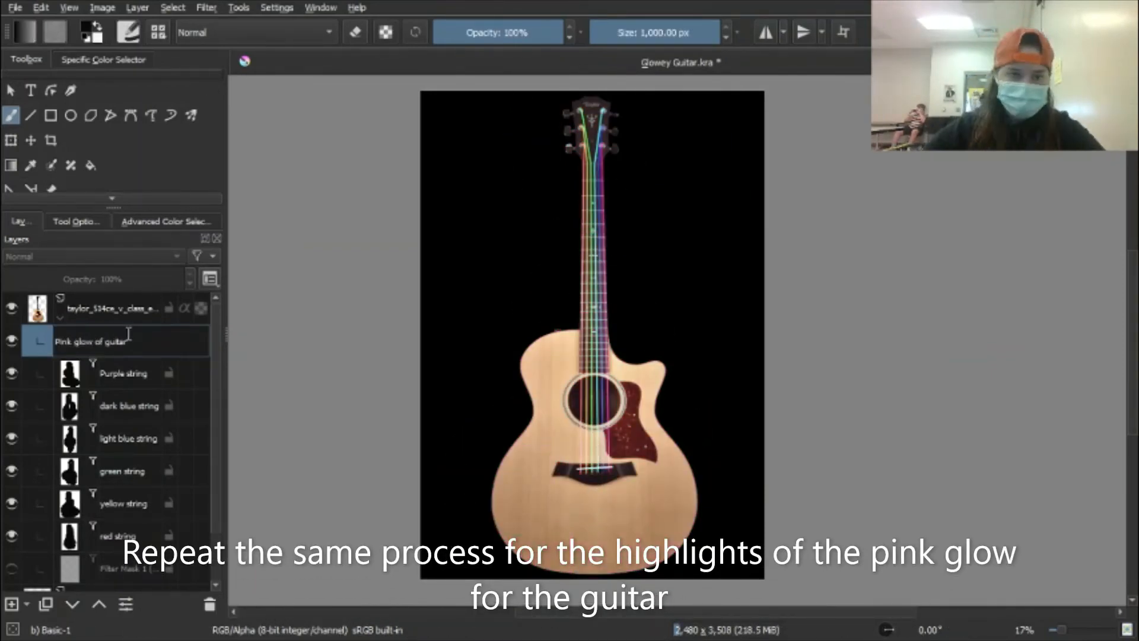
key(Return)
Paint the pink glow in white onto the headstock's left edge and pegs with the Airbrush Soft preset at 102.47 px
click(97, 26)
key(/)
scroll(547, 173, up, 7)
drag(586, 143, 614, 143)
drag(595, 198, 542, 266)
mouse_move(555, 228)
mouse_down()
mouse_move(618, 323)
mouse_move(620, 555)
mouse_up()
scroll(613, 517, down, 2)
click(651, 33)
scroll(615, 165, down, 2)
drag(580, 104, 589, 190)
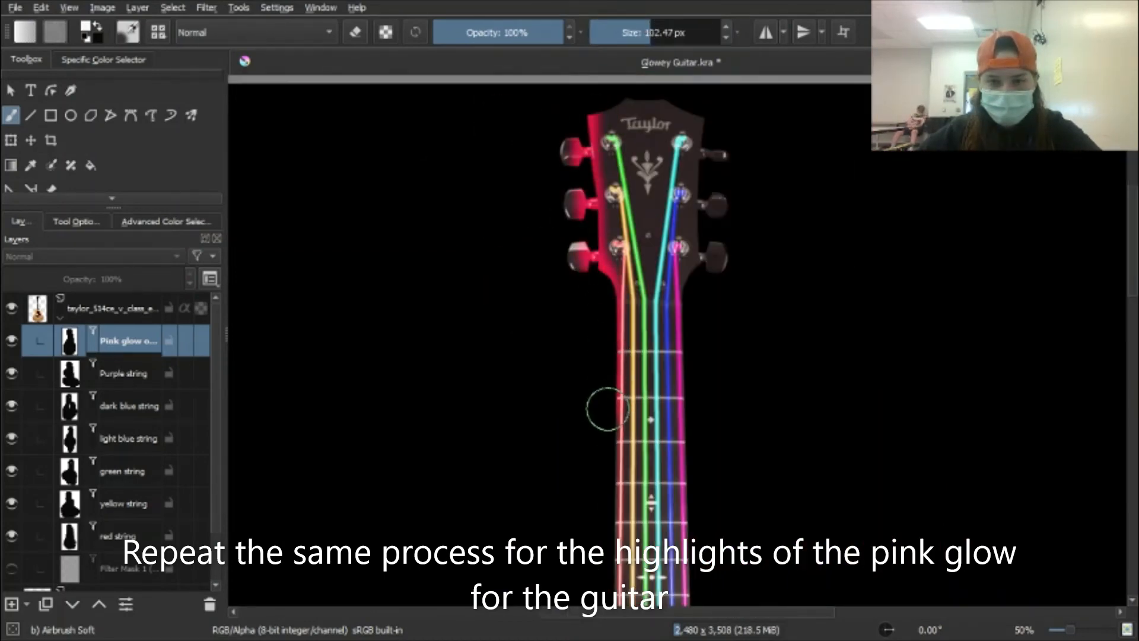
Extend the pink glow along the neck edges and around the upper body outline
mouse_move(602, 109)
mouse_down()
mouse_move(686, 379)
mouse_move(689, 602)
mouse_up()
drag(690, 599, 638, 156)
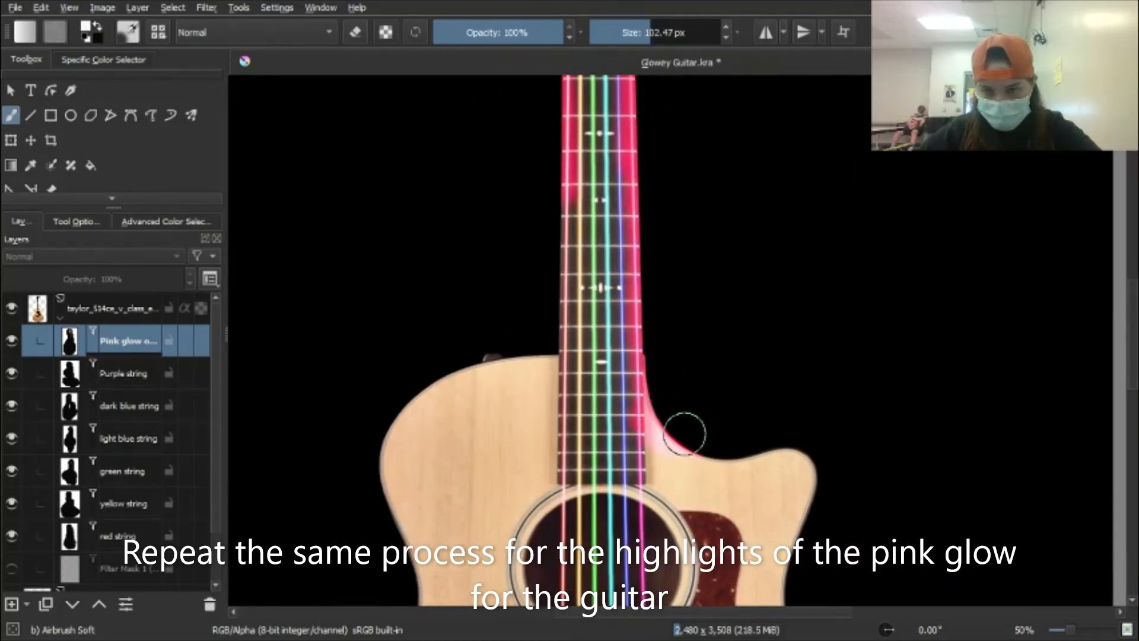
scroll(431, 400, up, 2)
mouse_move(435, 393)
mouse_down()
mouse_move(382, 461)
mouse_move(462, 15)
mouse_up()
mouse_move(395, 154)
mouse_down()
mouse_move(457, 441)
mouse_move(623, 80)
mouse_up()
drag(615, 152, 493, 329)
Paint the pink glow around the guitar's lower body outline
drag(419, 498, 393, 119)
mouse_move(393, 119)
mouse_down()
mouse_move(379, 283)
mouse_move(551, 552)
mouse_up()
mouse_move(552, 551)
mouse_down()
mouse_move(412, 148)
mouse_move(1056, 183)
mouse_up()
drag(1056, 184, 297, 409)
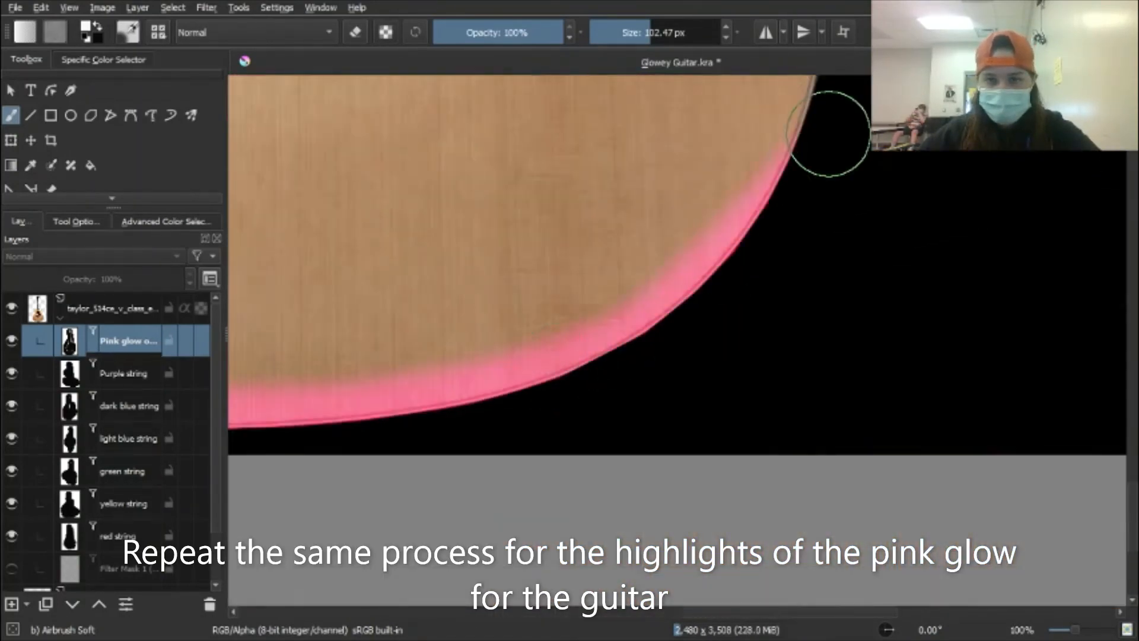
drag(829, 134, 711, 522)
drag(724, 534, 686, 293)
drag(564, 114, 659, 363)
mouse_move(659, 364)
mouse_down()
mouse_move(594, 151)
mouse_move(529, 383)
mouse_up()
drag(528, 362, 584, 210)
Show the darkening Filter Mask 1 and touch up the pink glow along the neck
click(12, 568)
scroll(704, 201, down, 2)
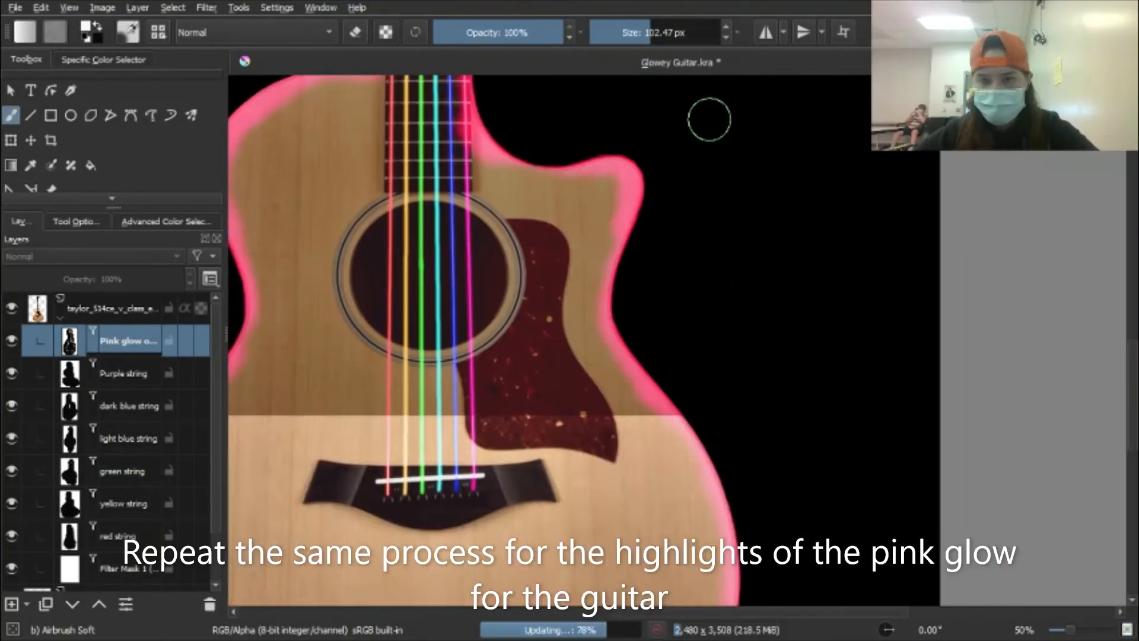
drag(415, 149, 424, 582)
drag(449, 143, 449, 381)
Soften the glow's inner edge on the headstock and its tuning pegs with the black airbrush at 30% opacity
scroll(449, 381, up, 3)
scroll(449, 382, up, 1)
drag(480, 155, 447, 396)
drag(602, 239, 560, 415)
scroll(626, 267, down, 1)
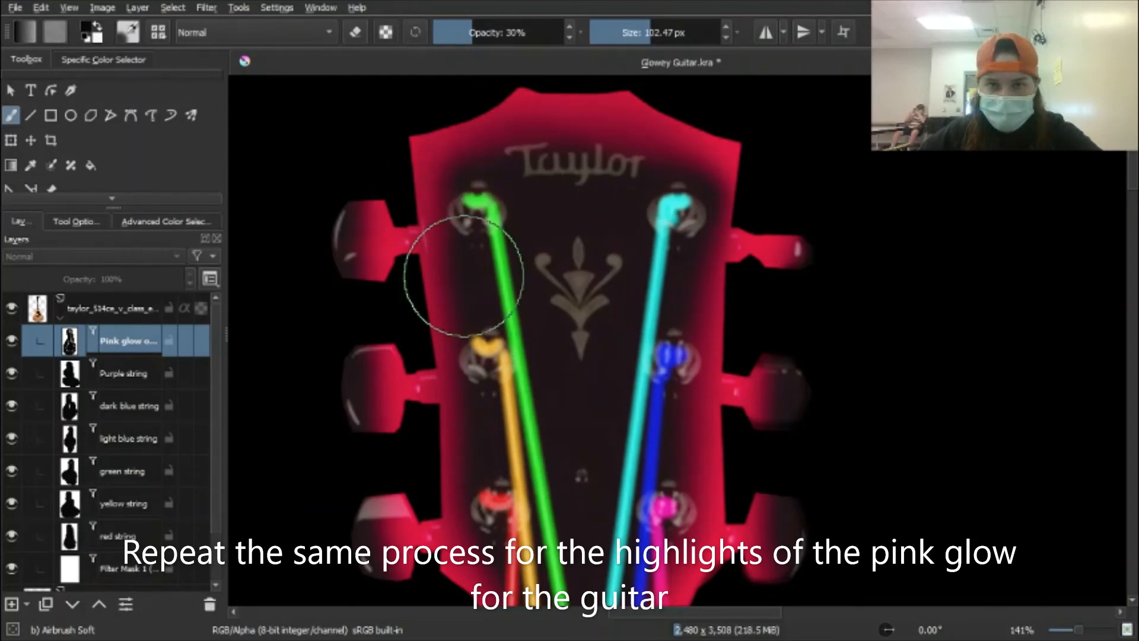
scroll(645, 400, down, 4)
scroll(645, 396, up, 4)
drag(807, 257, 796, 259)
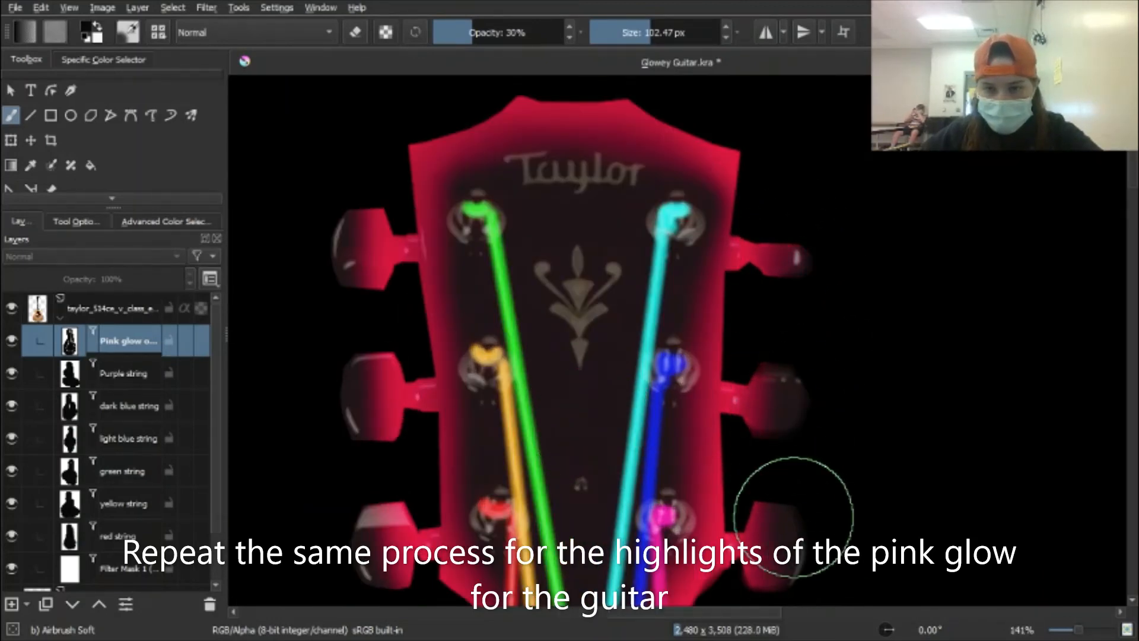
Fade the pink glow along the inside of the neck in black at 42% opacity, using larger brush sizes down to 185.70 px
scroll(694, 315, down, 4)
scroll(564, 262, up, 4)
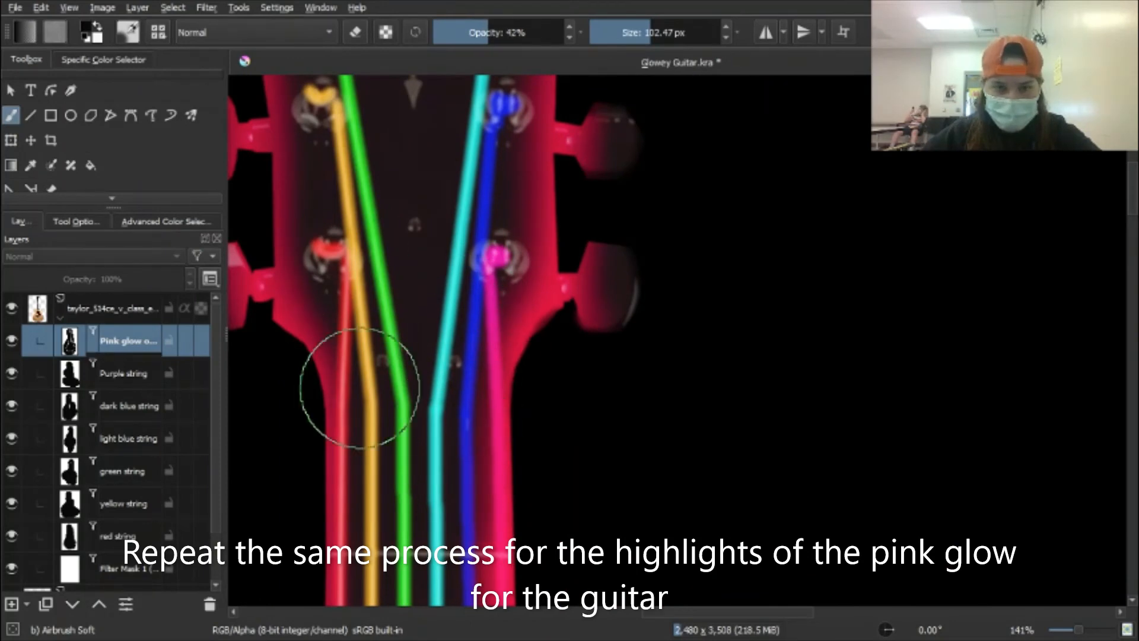
scroll(359, 388, down, 5)
scroll(526, 376, down, 4)
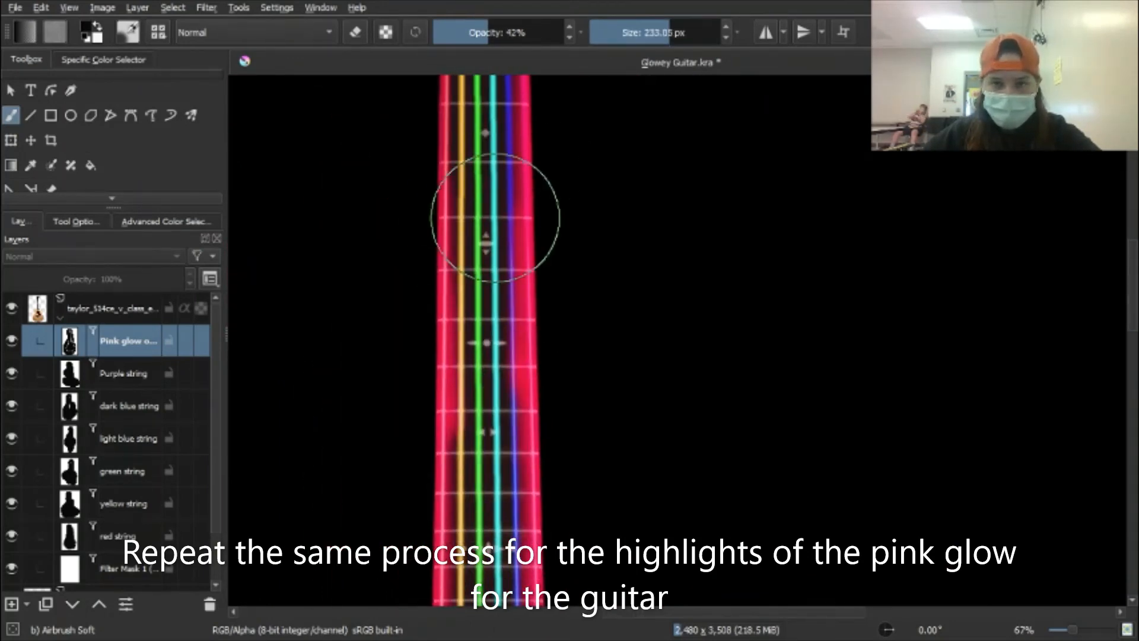
scroll(484, 105, down, 1)
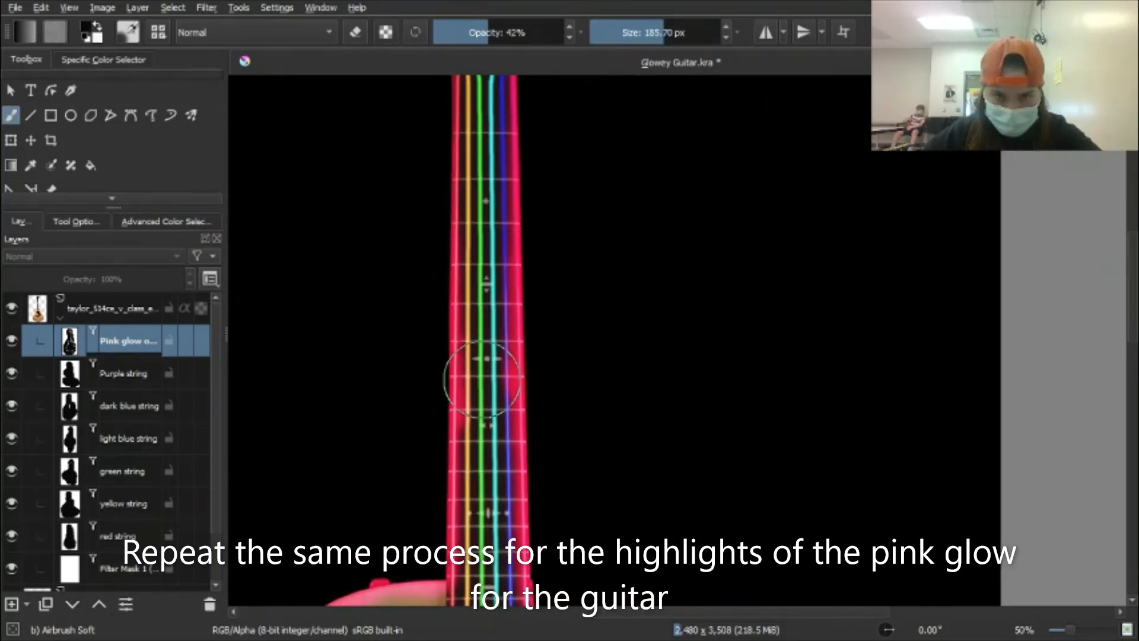
scroll(474, 424, down, 3)
Soften the glow's inner edge around the upper body in black at 42% opacity with the 185.70 px airbrush
scroll(623, 501, up, 3)
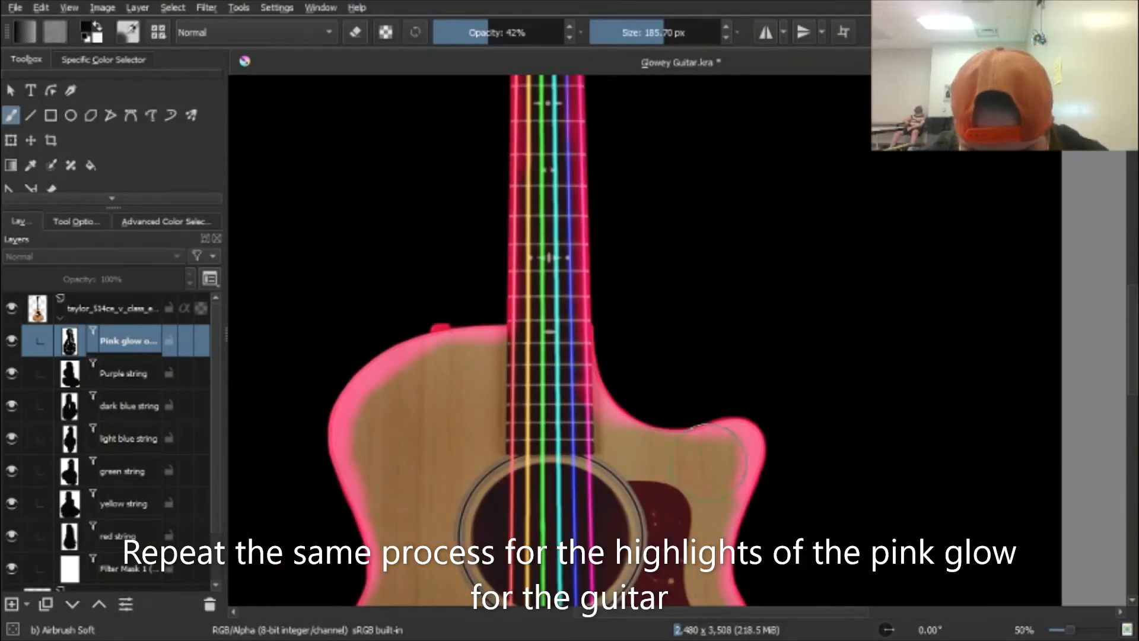
scroll(497, 374, up, 2)
drag(356, 377, 609, 176)
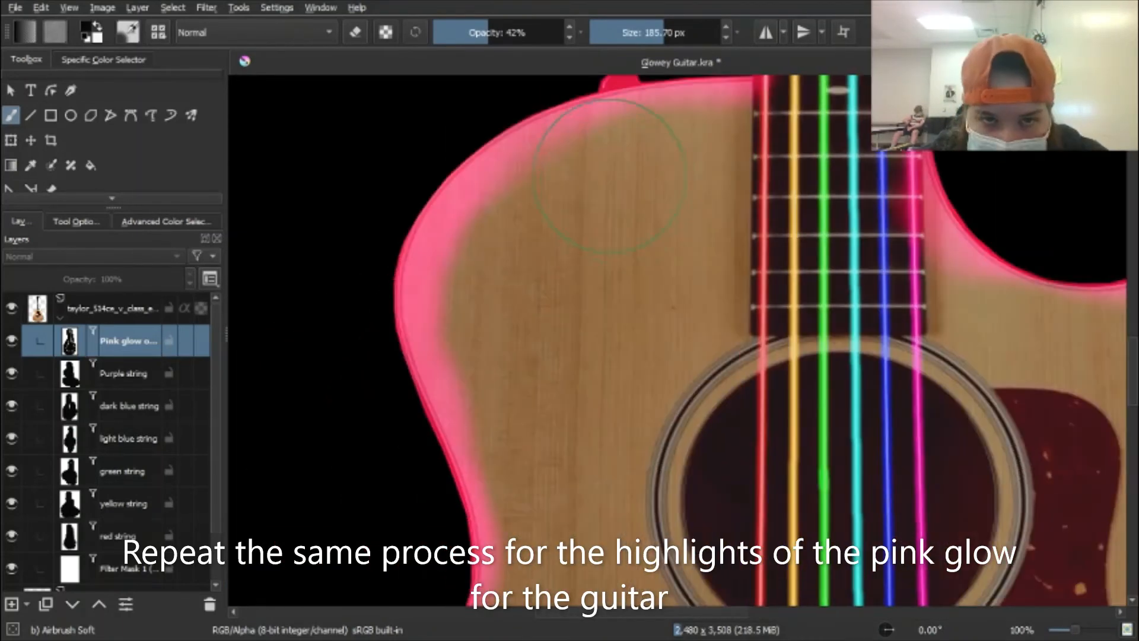
scroll(494, 426, down, 1)
drag(494, 426, 503, 126)
drag(474, 285, 545, 534)
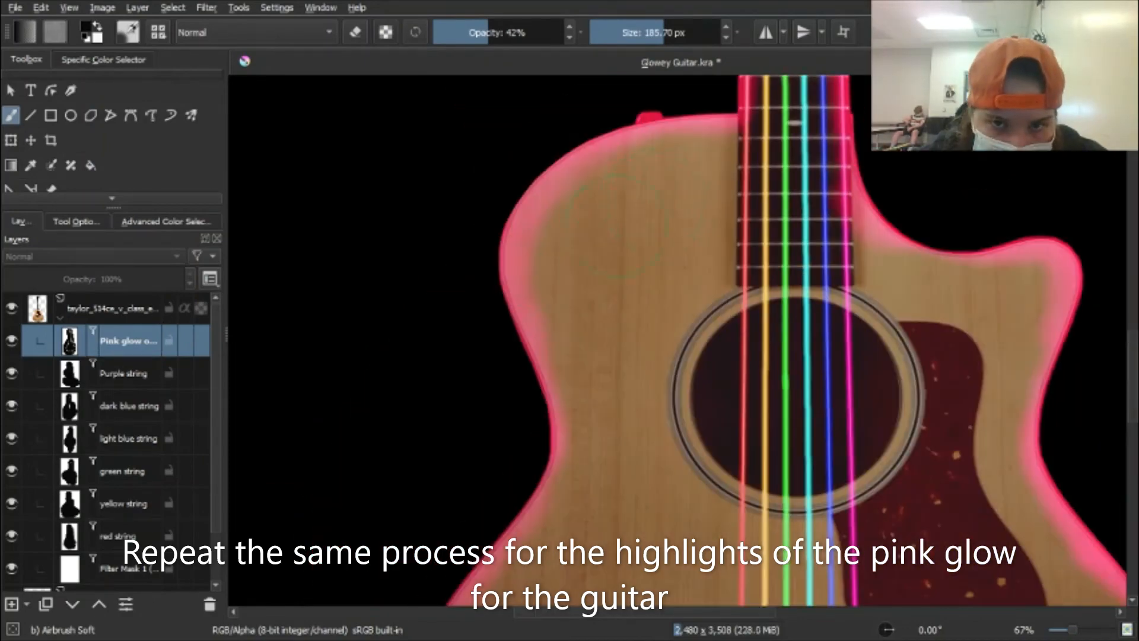
Soften the glow's inner edge around the lower body with the same black airbrush
scroll(652, 388, down, 1)
drag(653, 389, 503, 211)
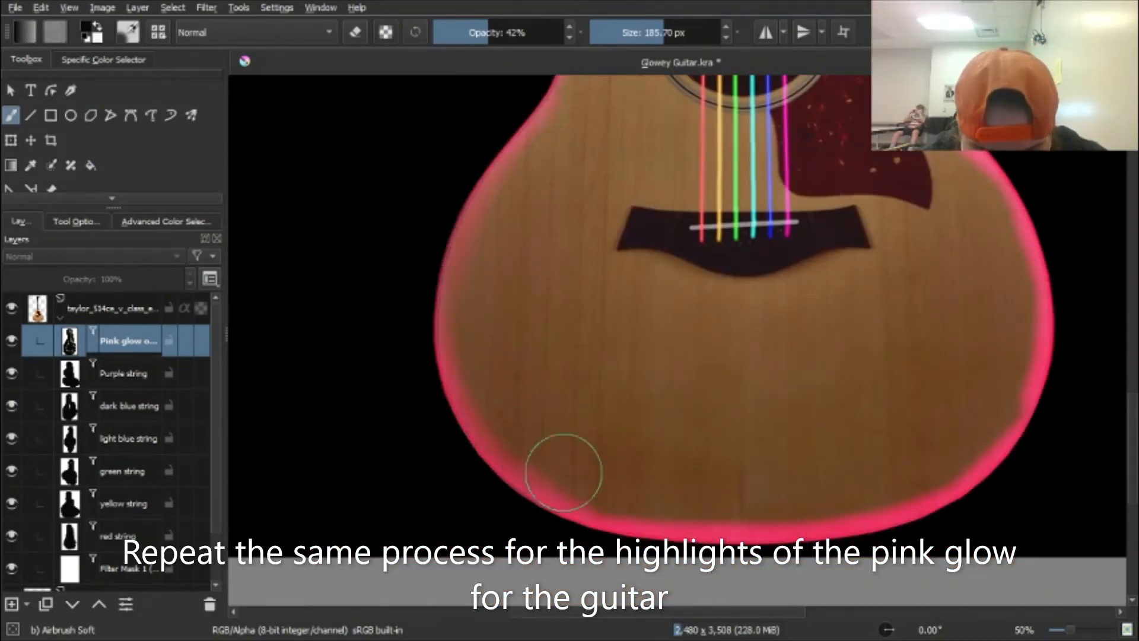
drag(991, 167, 732, 188)
scroll(477, 495, down, 1)
drag(531, 112, 403, 356)
Set the brush to 100% opacity and 75.73 px, and paint a bright pink rim in white along the body's right edge
scroll(404, 356, up, 5)
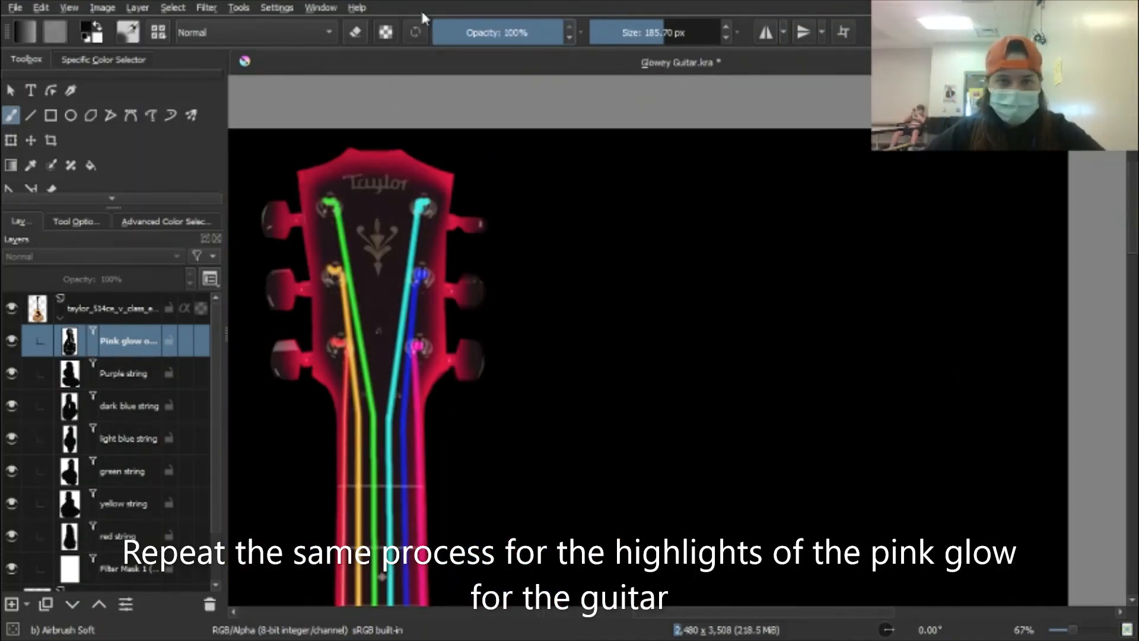
scroll(483, 424, up, 2)
drag(483, 424, 786, 247)
scroll(785, 247, up, 4)
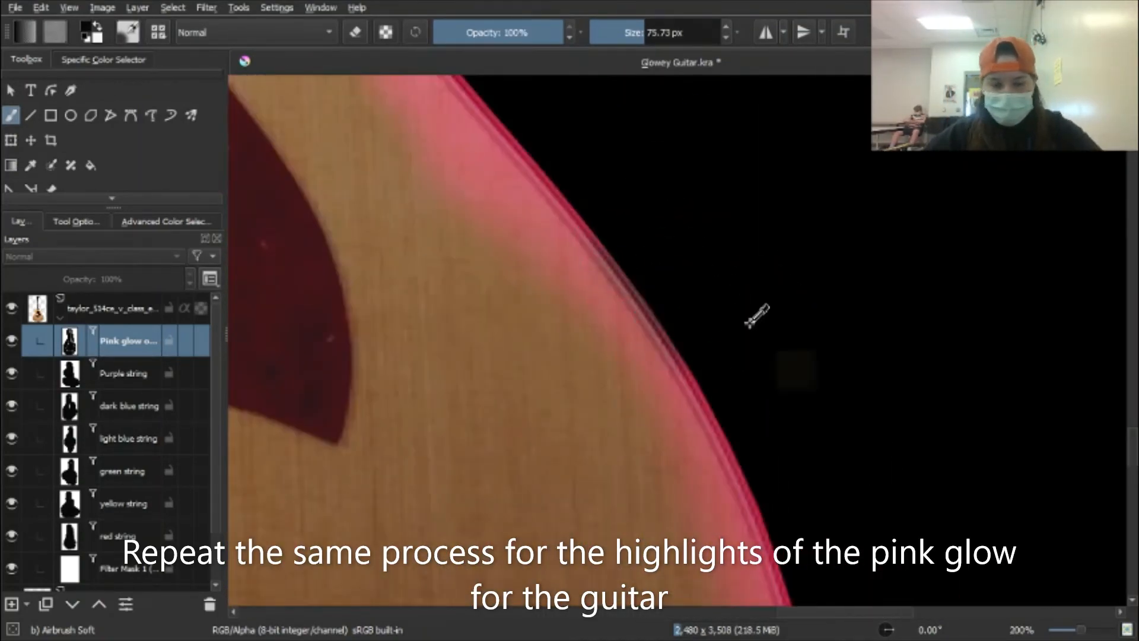
drag(573, 177, 456, 89)
drag(737, 435, 712, 89)
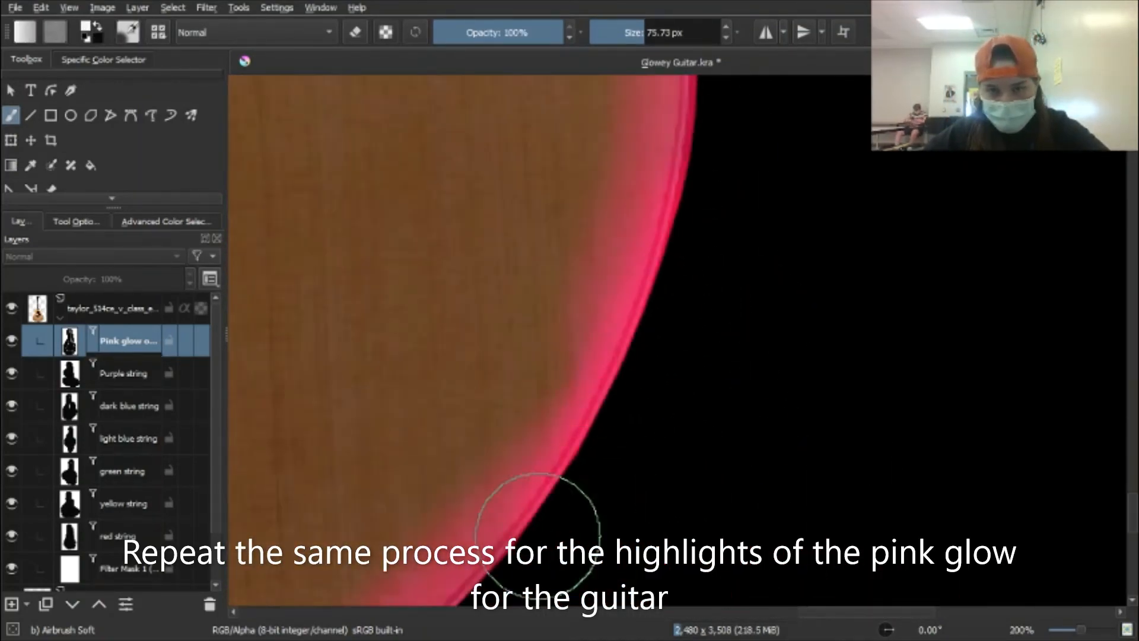
drag(538, 538, 693, 103)
Continue the bright pink rim along the body's bottom curve and up its lower left side
drag(403, 279, 854, 172)
mouse_move(332, 216)
mouse_down()
mouse_move(589, 257)
mouse_move(926, 412)
mouse_up()
drag(367, 277, 808, 447)
mouse_move(481, 195)
mouse_down()
mouse_move(600, 511)
mouse_move(592, 548)
mouse_up()
mouse_move(604, 148)
mouse_down()
mouse_move(531, 488)
mouse_move(643, 228)
mouse_up()
drag(735, 143, 522, 522)
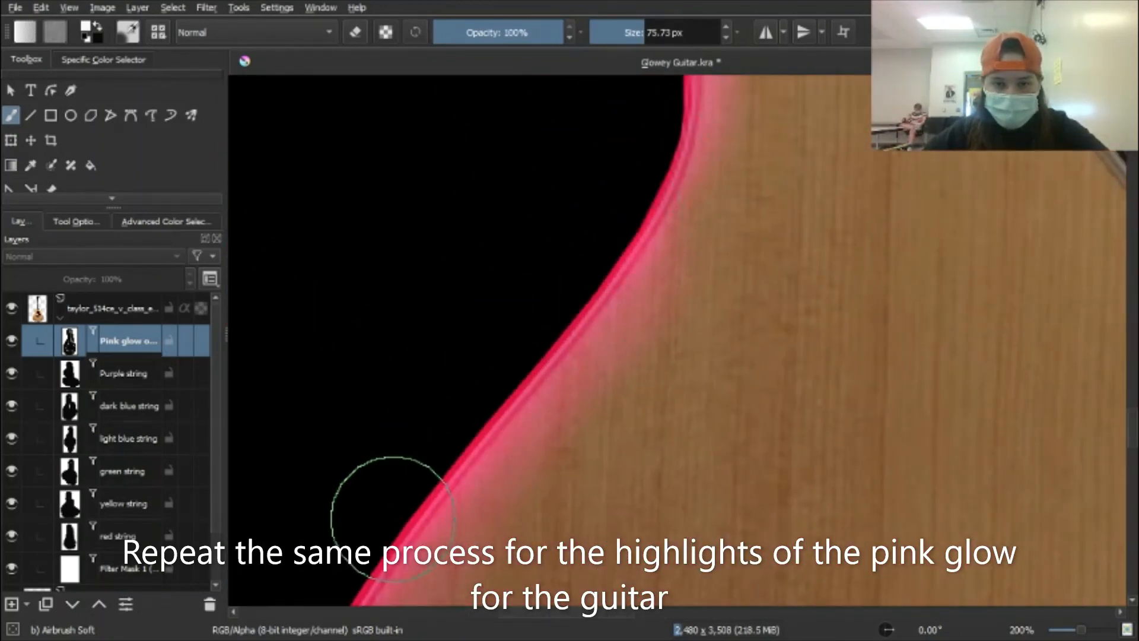
Paint the bright pink rim along the body's left waist and upper left curve up to the neck
drag(640, 118, 505, 522)
drag(415, 119, 593, 522)
scroll(546, 415, up, 1)
drag(735, 137, 569, 504)
drag(771, 149, 368, 380)
drag(830, 190, 545, 286)
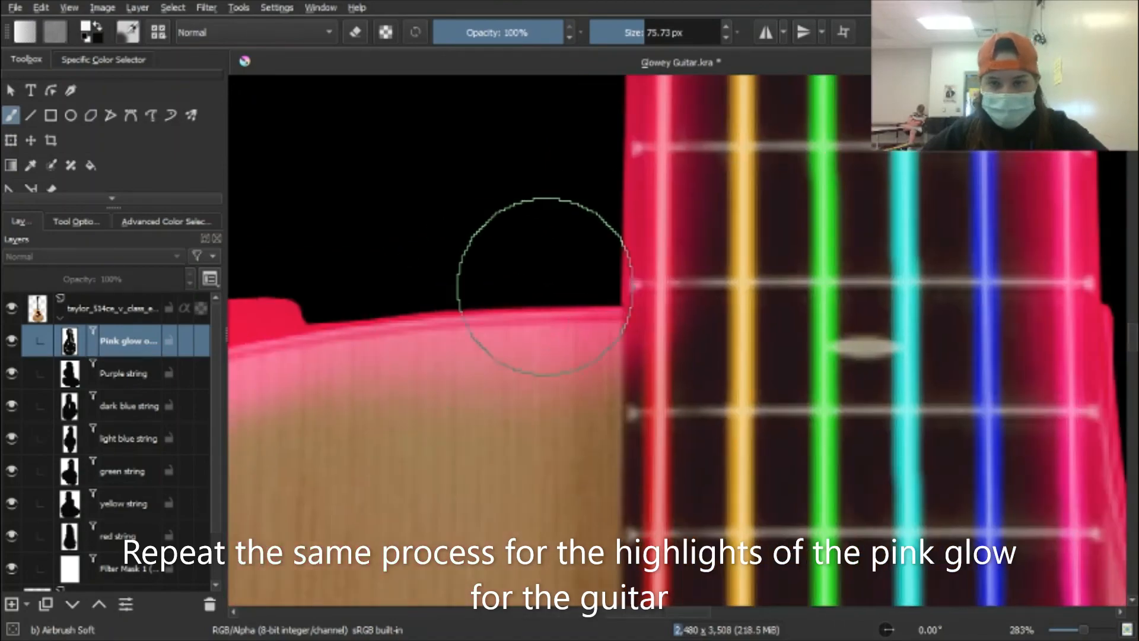
Finish the rim near the neck joint and move the Pink glow of guitar mask below the red string mask
scroll(552, 287, down, 6)
scroll(618, 375, up, 6)
drag(580, 472, 665, 250)
scroll(665, 250, down, 3)
drag(117, 340, 118, 549)
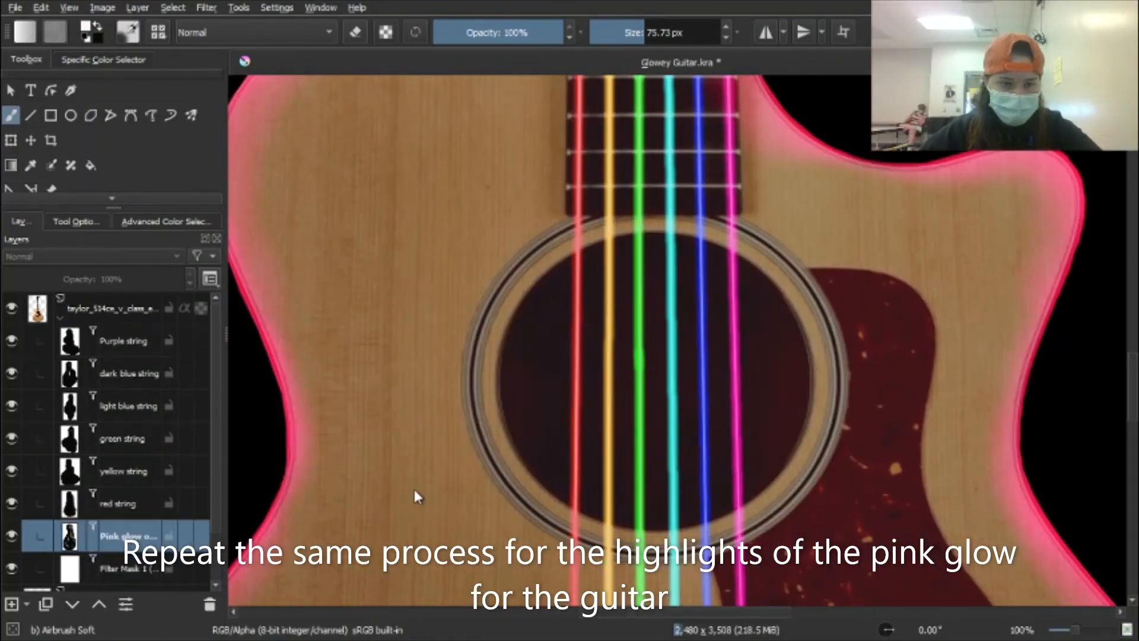
Paint the pink glow in white around the sound hole's ring and inner edge, undoing a stray stroke
scroll(443, 332, up, 2)
mouse_move(682, 196)
mouse_down()
mouse_move(567, 473)
mouse_move(534, 301)
mouse_up()
mouse_move(519, 207)
mouse_down()
mouse_move(555, 353)
mouse_move(1071, 468)
mouse_up()
drag(1070, 468, 885, 475)
key(ctrl+z)
mouse_move(389, 130)
mouse_down()
mouse_move(580, 521)
mouse_move(933, 285)
mouse_move(579, 109)
mouse_move(362, 249)
mouse_up()
scroll(491, 332, down, 2)
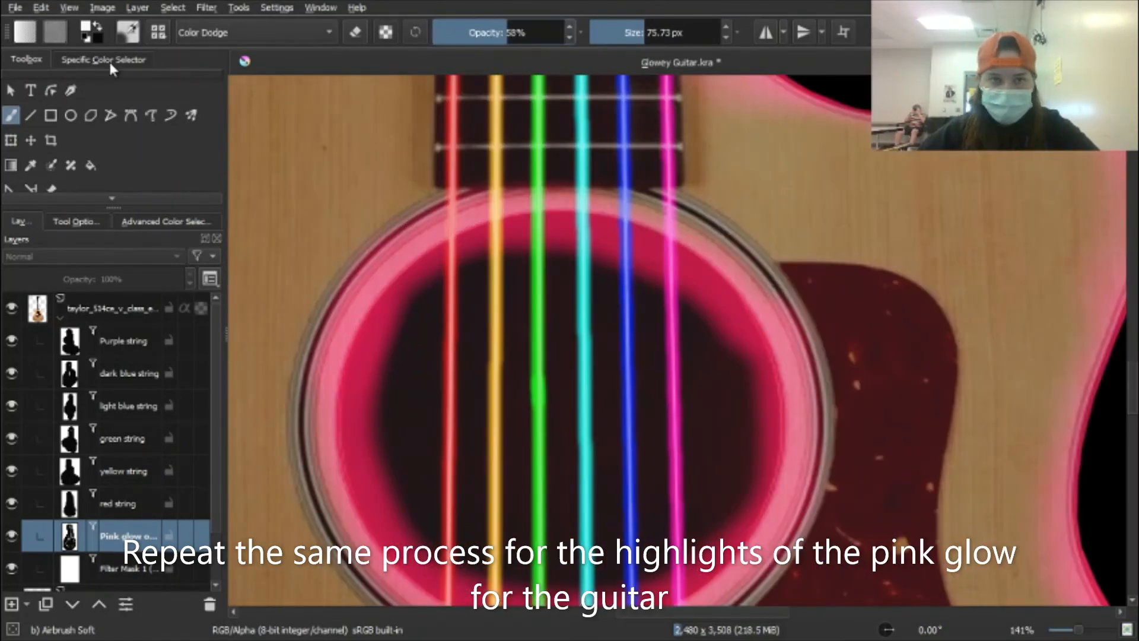
Paint black on the Pink glow of guitar mask along the left and upper inside of the sound hole to trim the pink spill
click(97, 26)
drag(405, 380, 415, 297)
mouse_move(391, 343)
mouse_down()
mouse_move(419, 229)
mouse_move(674, 468)
mouse_move(600, 142)
mouse_up()
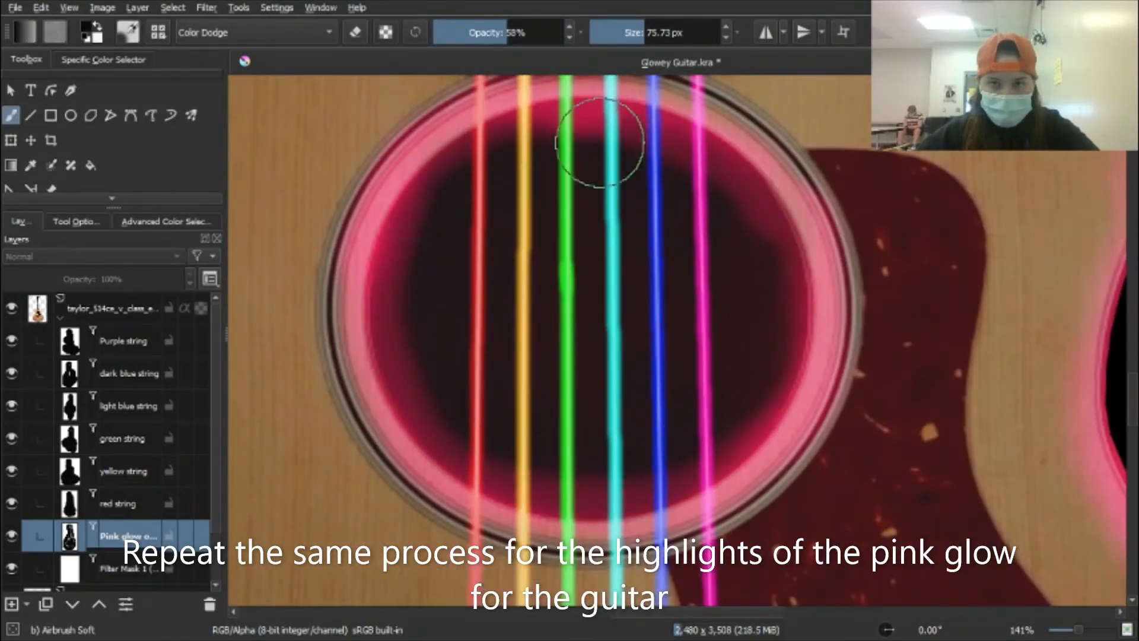
scroll(515, 179, up, 2)
mouse_move(322, 381)
mouse_down()
mouse_move(310, 488)
mouse_move(353, 206)
mouse_up()
mouse_move(343, 502)
mouse_down()
mouse_move(323, 356)
mouse_move(347, 165)
mouse_up()
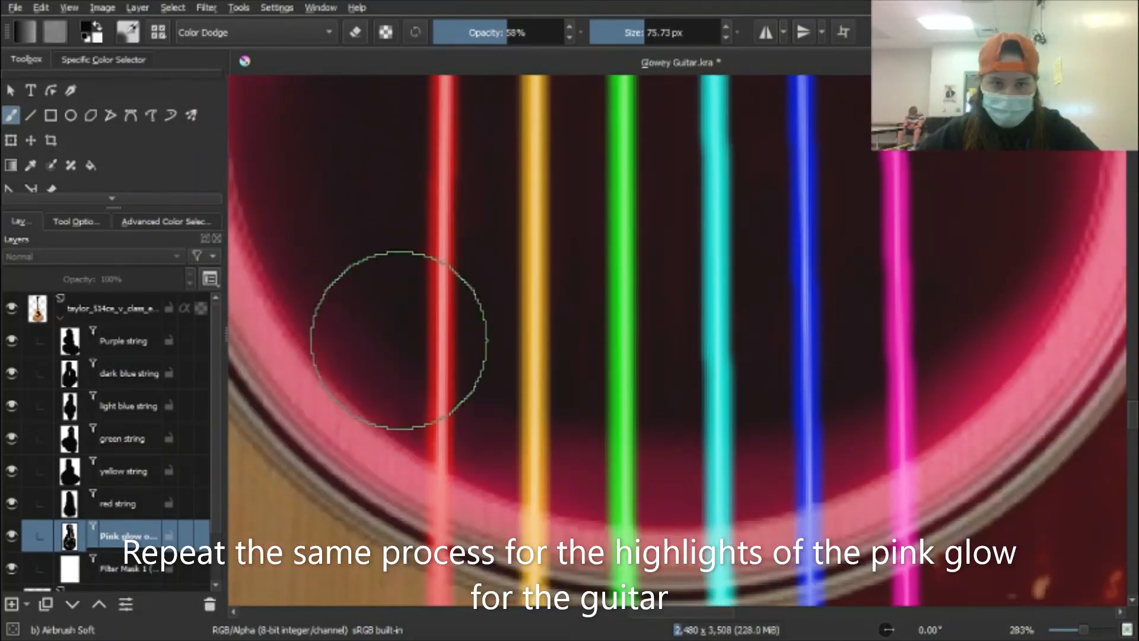
Trim the rest of the pink spill along the sound hole's lower and right inner edges with black on the mask
drag(399, 340, 803, 435)
drag(973, 183, 699, 388)
drag(653, 172, 688, 513)
drag(607, 323, 509, 275)
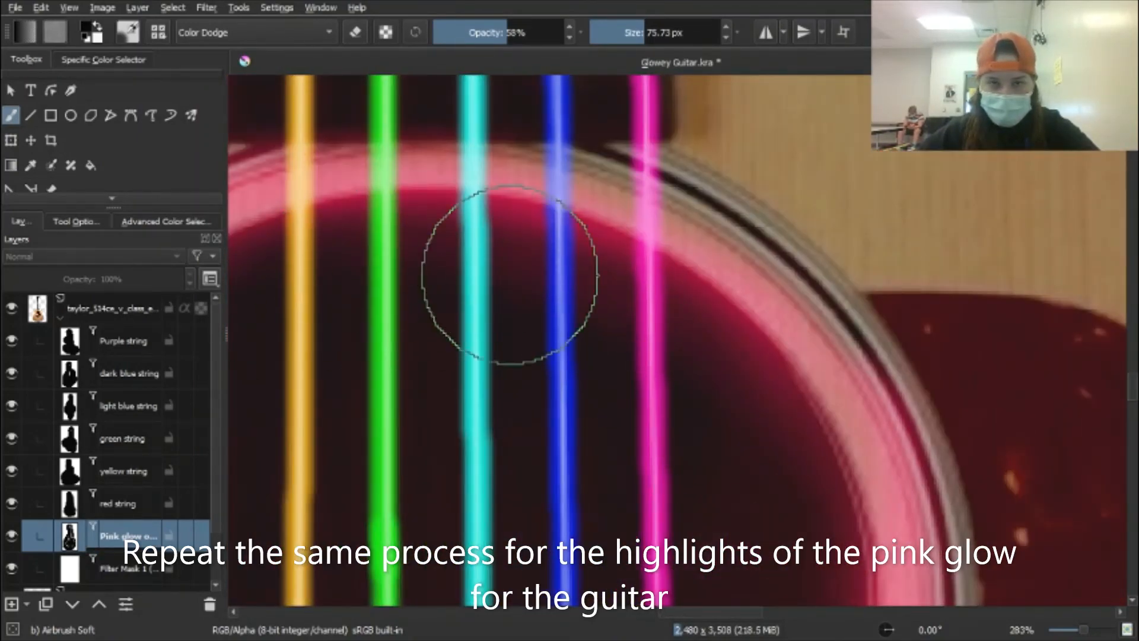
scroll(818, 125, down, 2)
scroll(353, 118, up, 1)
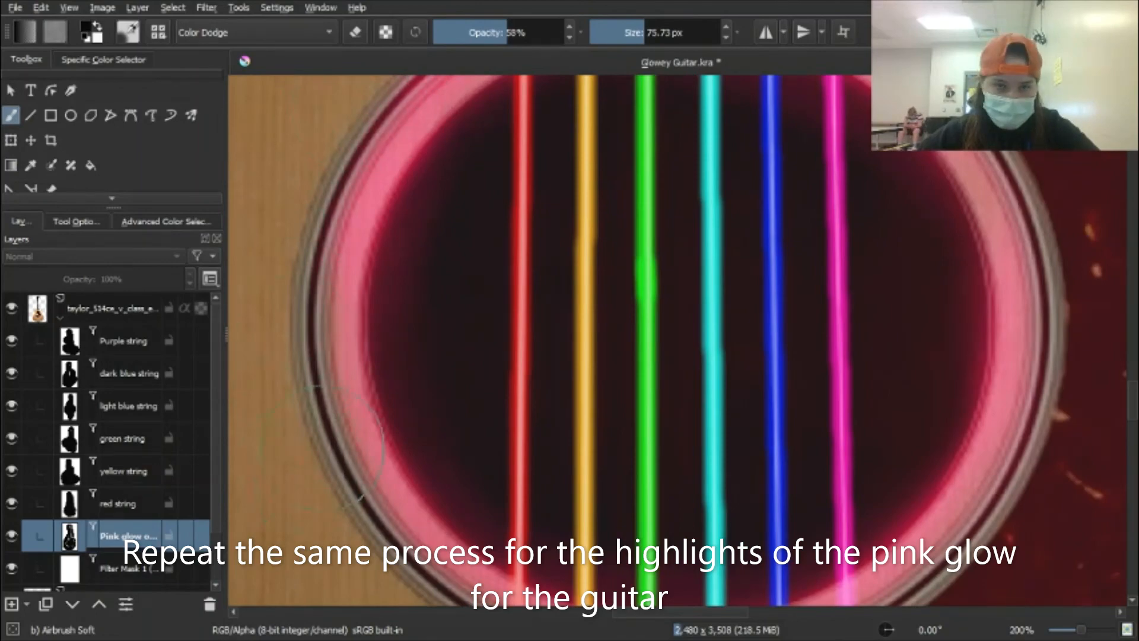
scroll(471, 242, down, 7)
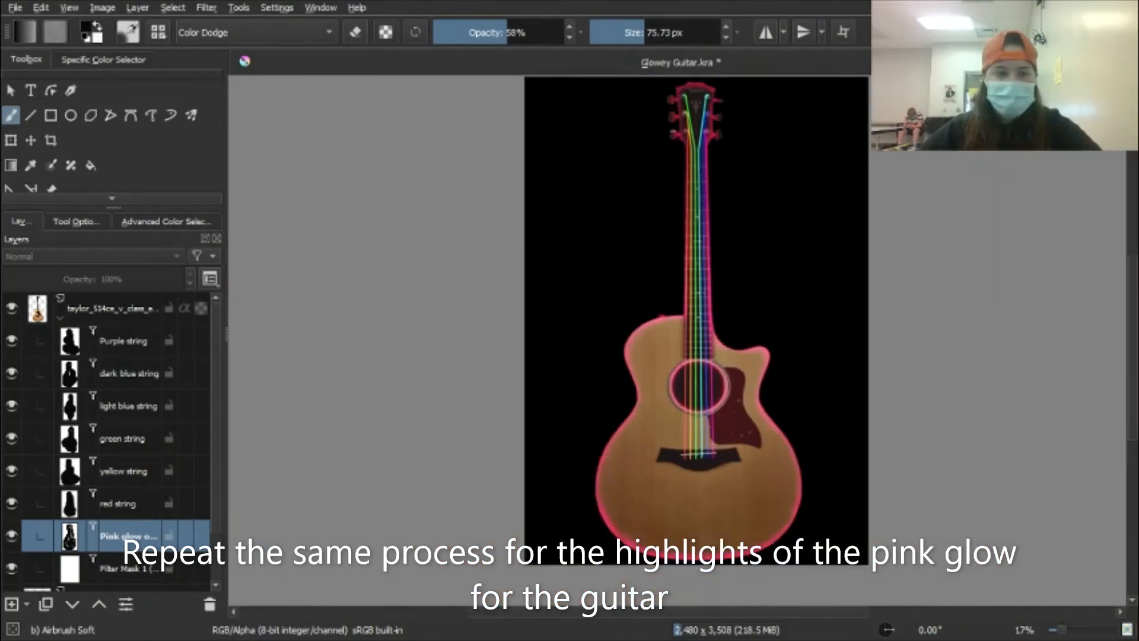
Draw a thin white Bezier curve on Paint Layer 3, winding around the guitar from the body's lower edge up past the headstock
drag(477, 457, 332, 362)
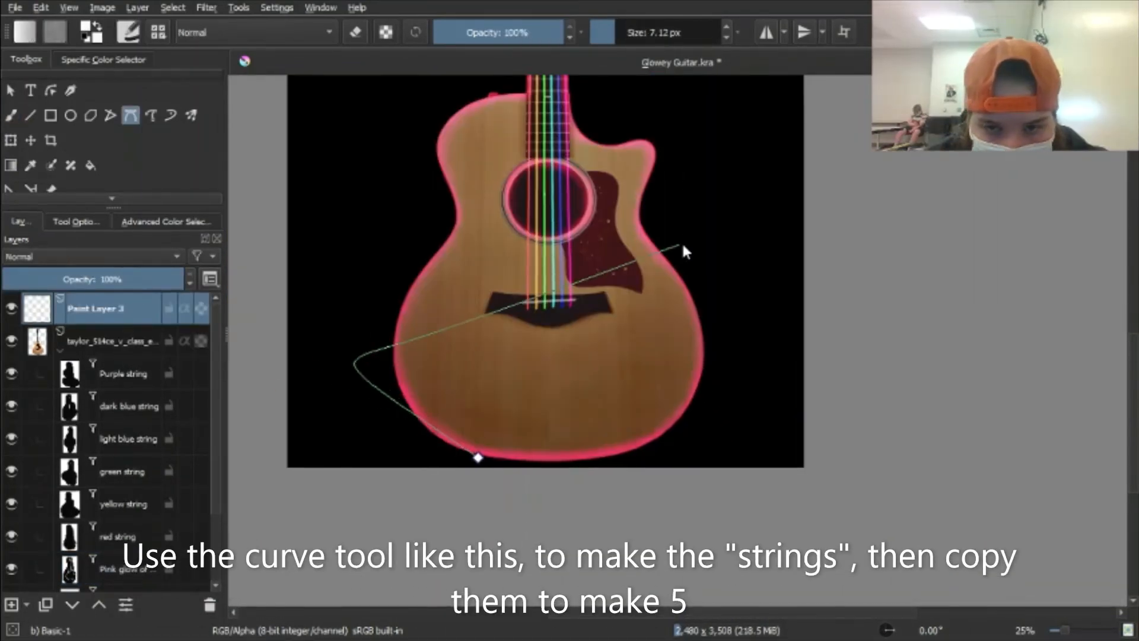
drag(705, 223, 626, 162)
drag(422, 94, 424, 264)
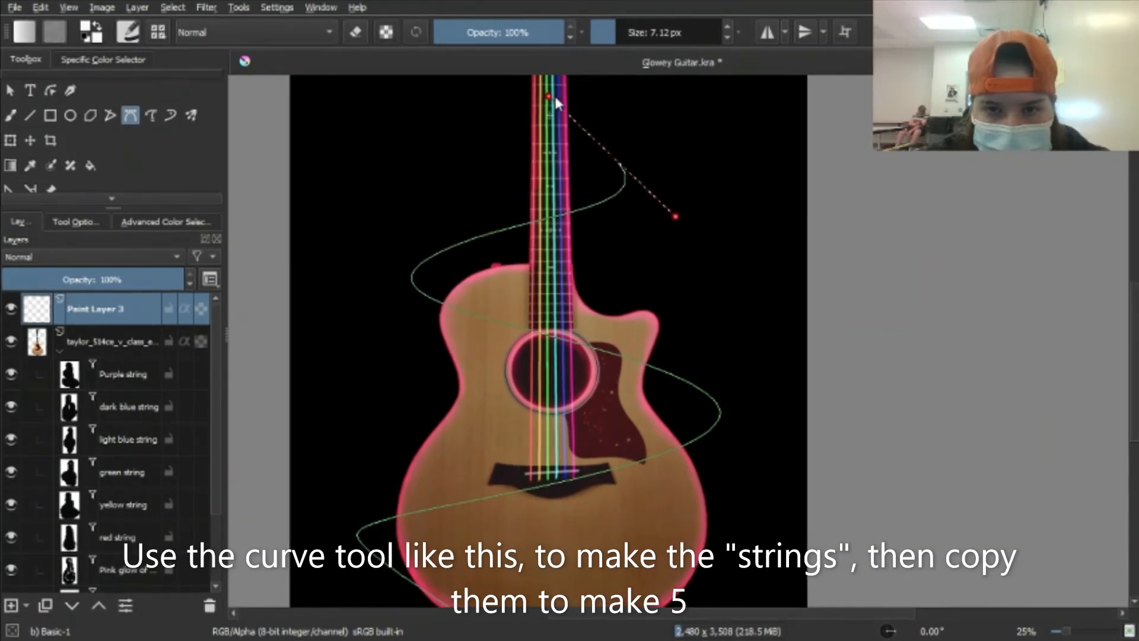
drag(556, 98, 549, 109)
drag(488, 80, 484, 267)
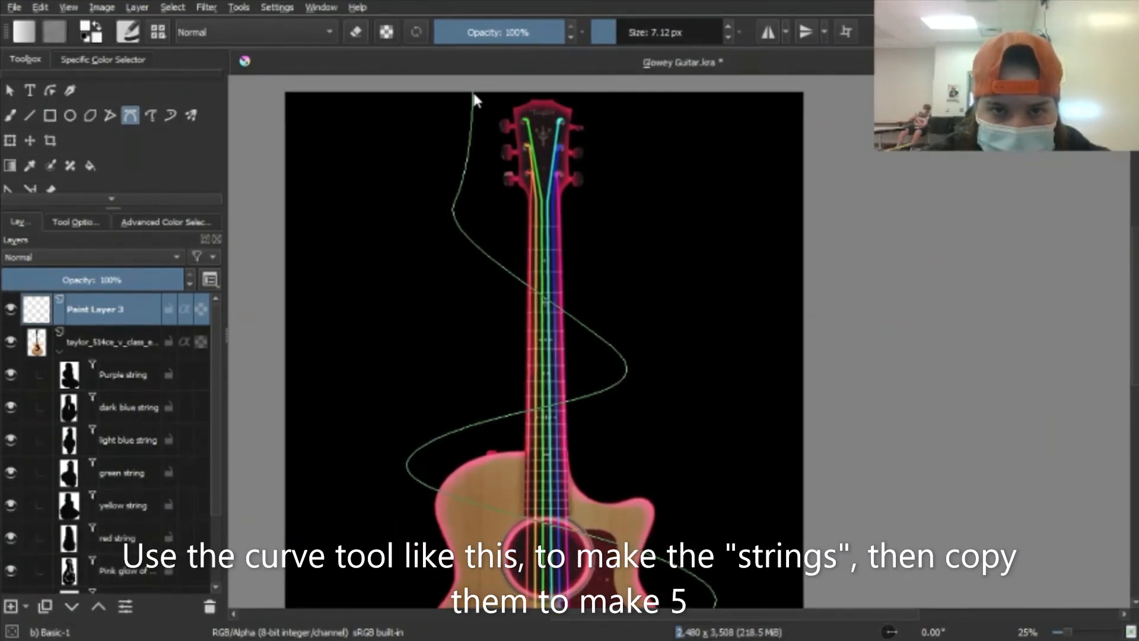
drag(268, 391, 281, 149)
click(271, 585)
click(489, 575)
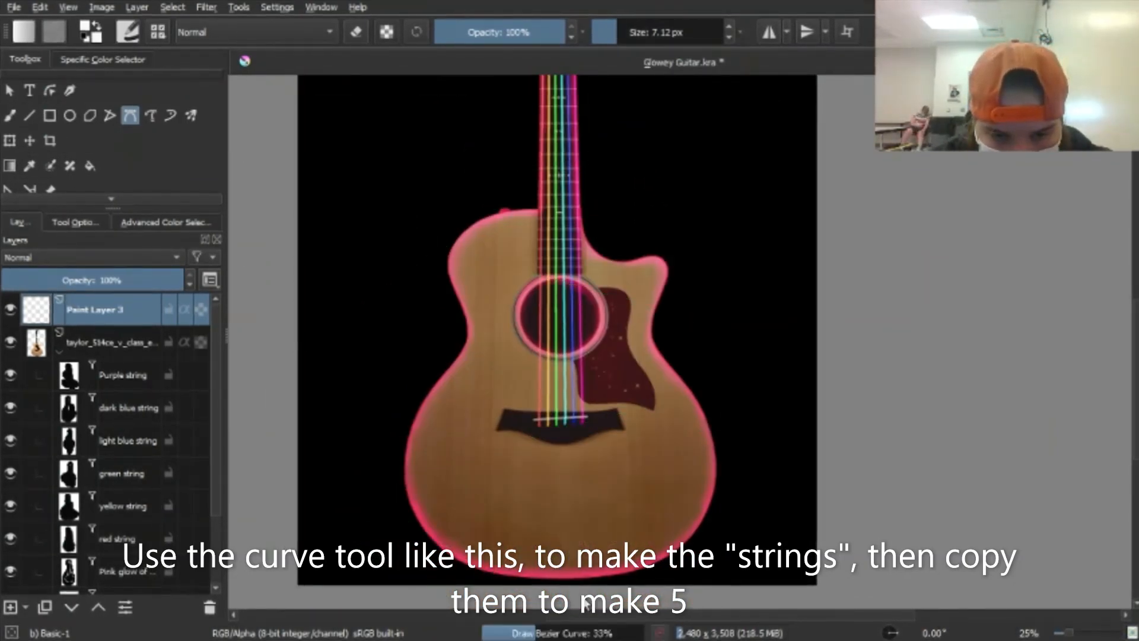
Duplicate Paint Layer 3 and offset the copied curve slightly to form a second string line
click(10, 141)
scroll(916, 282, down, 1)
drag(923, 264, 807, 385)
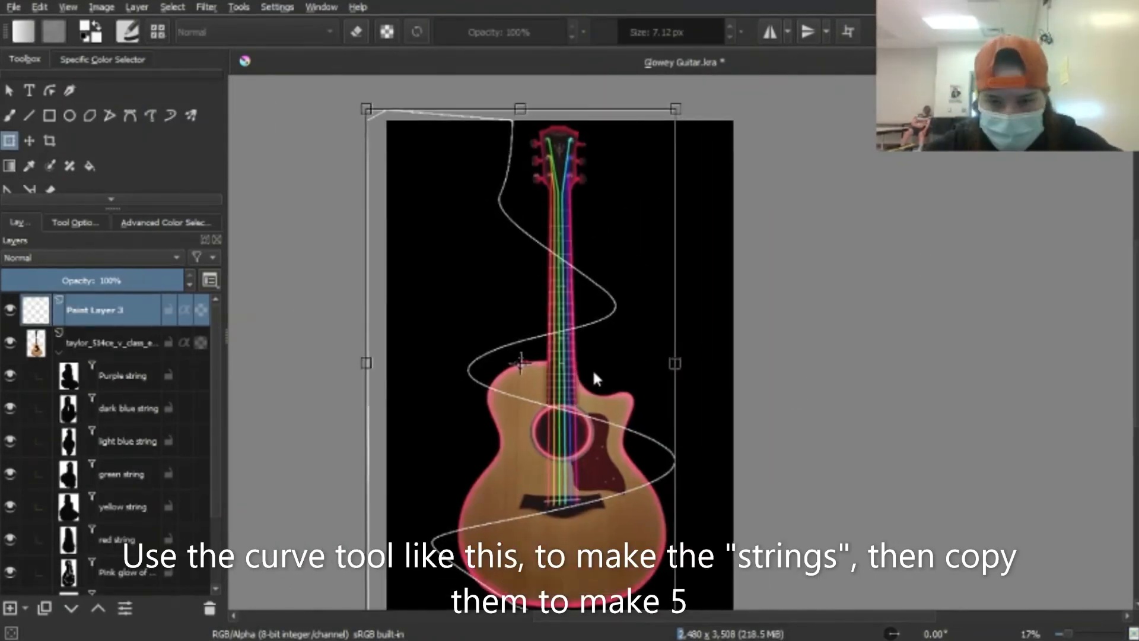
key(ctrl+j)
drag(532, 265, 536, 269)
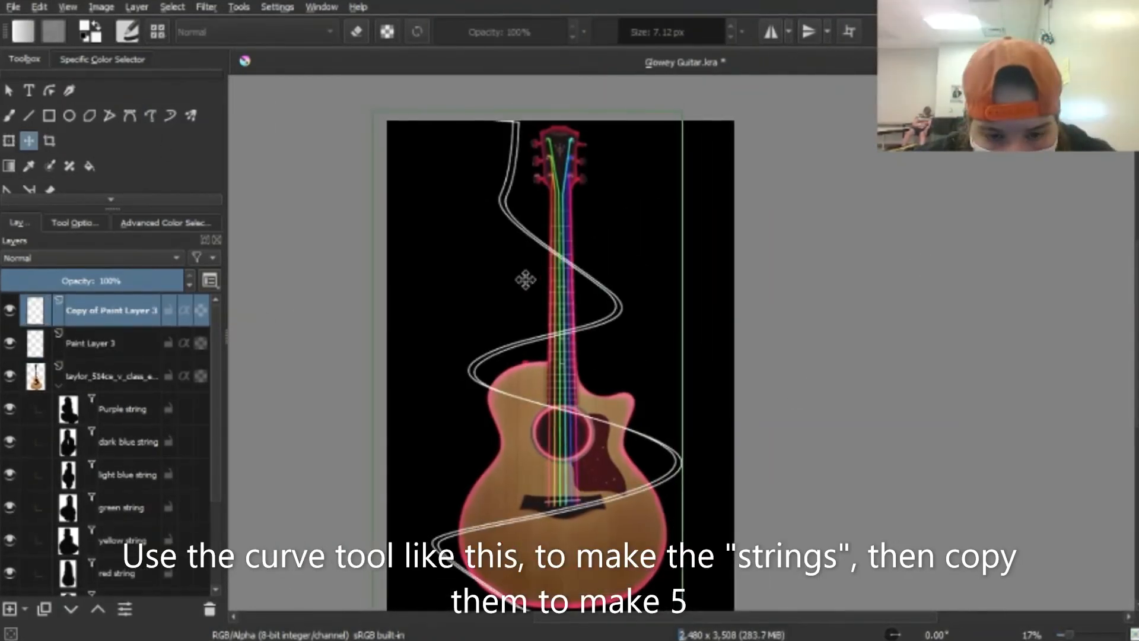
mouse_move(507, 216)
mouse_down()
mouse_move(574, 240)
mouse_move(510, 249)
mouse_move(520, 254)
mouse_move(512, 244)
mouse_up()
Duplicate the curve layer two more times to add further string lines
click(124, 369)
key(ctrl+j)
click(122, 409)
key(ctrl+j)
scroll(648, 219, down, 2)
Merge the three curve copies down into Paint Layer 3
click(113, 433)
click(121, 312)
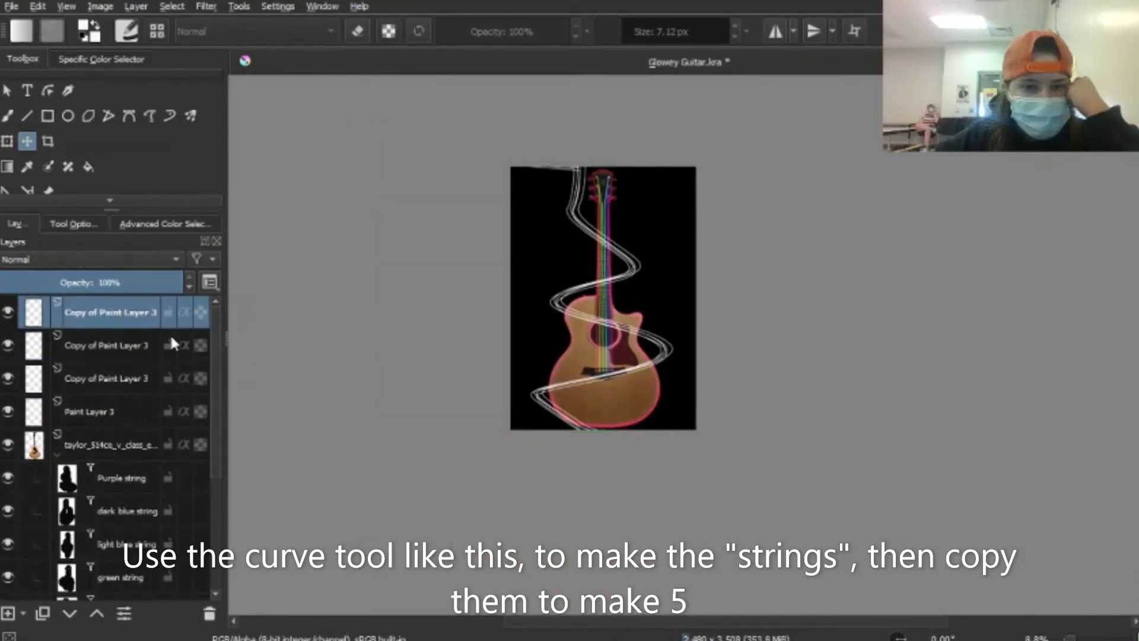
key(ctrl+e)
key(ctrl+e)
key(ctrl+e)
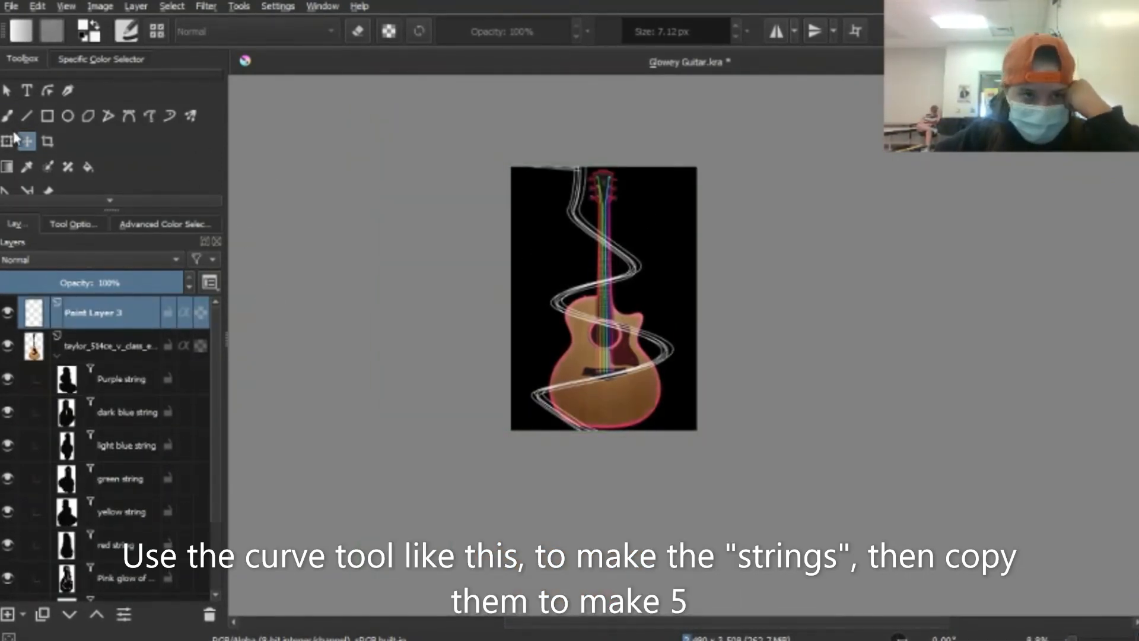
Erase the stray line segments at the ends of the winding strings on Paint Layer 3, using a brush size of 271.39 px
key(b)
scroll(486, 339, up, 3)
drag(486, 339, 410, 442)
drag(513, 32, 571, 31)
click(682, 32)
drag(623, 564, 430, 140)
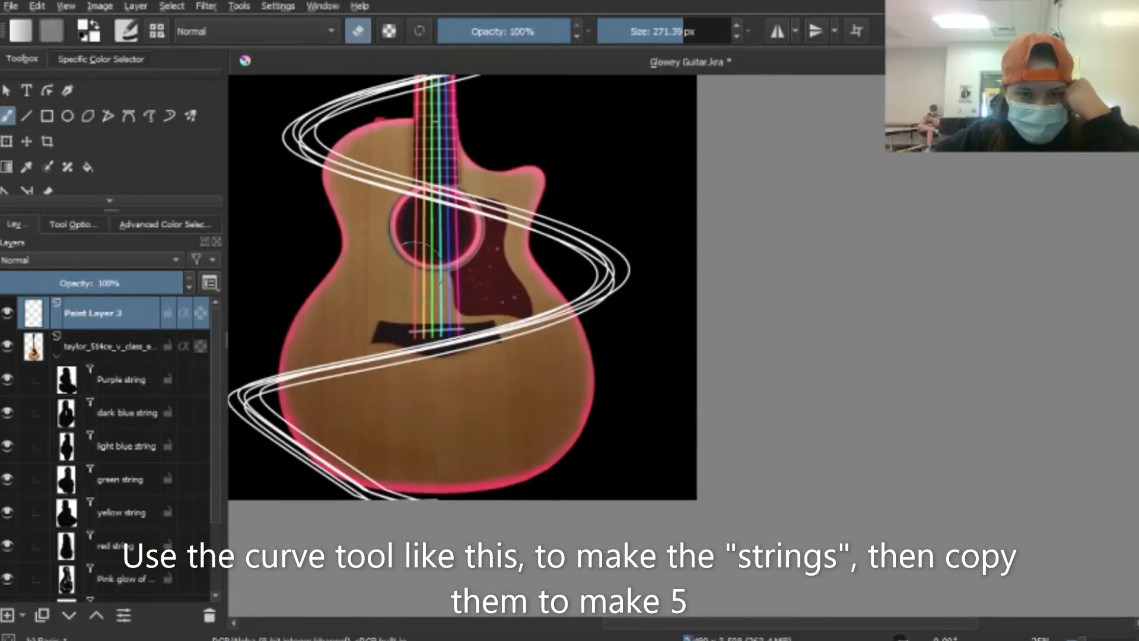
drag(439, 516, 475, 388)
drag(417, 385, 474, 390)
Check the layer's transform bounds and remove the leftover lines lying outside the canvas
click(9, 142)
scroll(376, 427, down, 2)
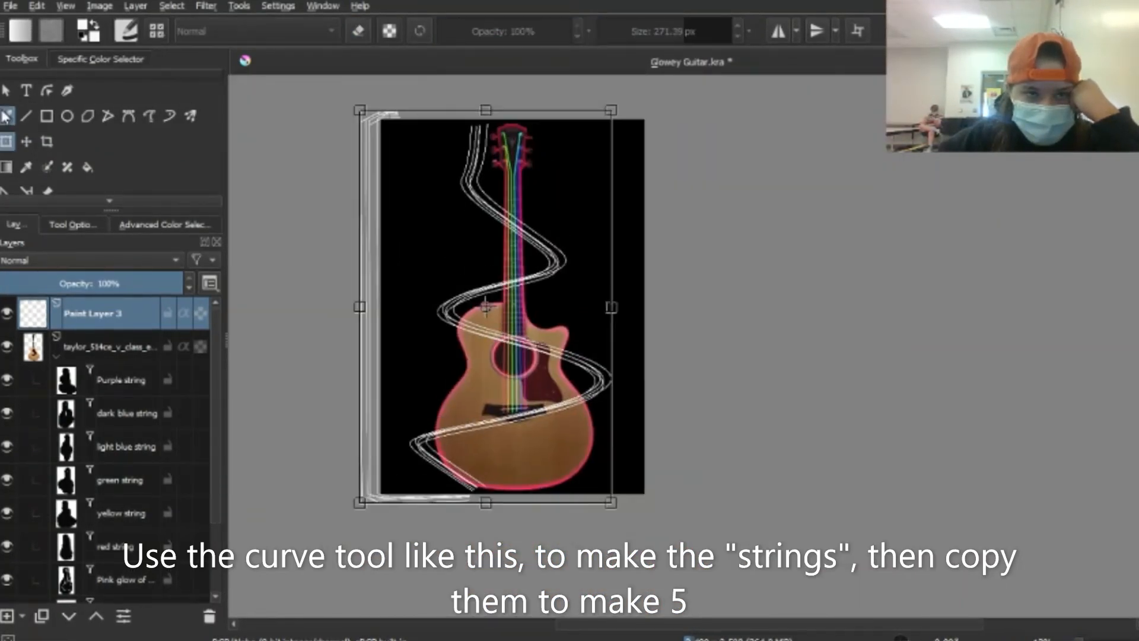
click(7, 117)
key(e)
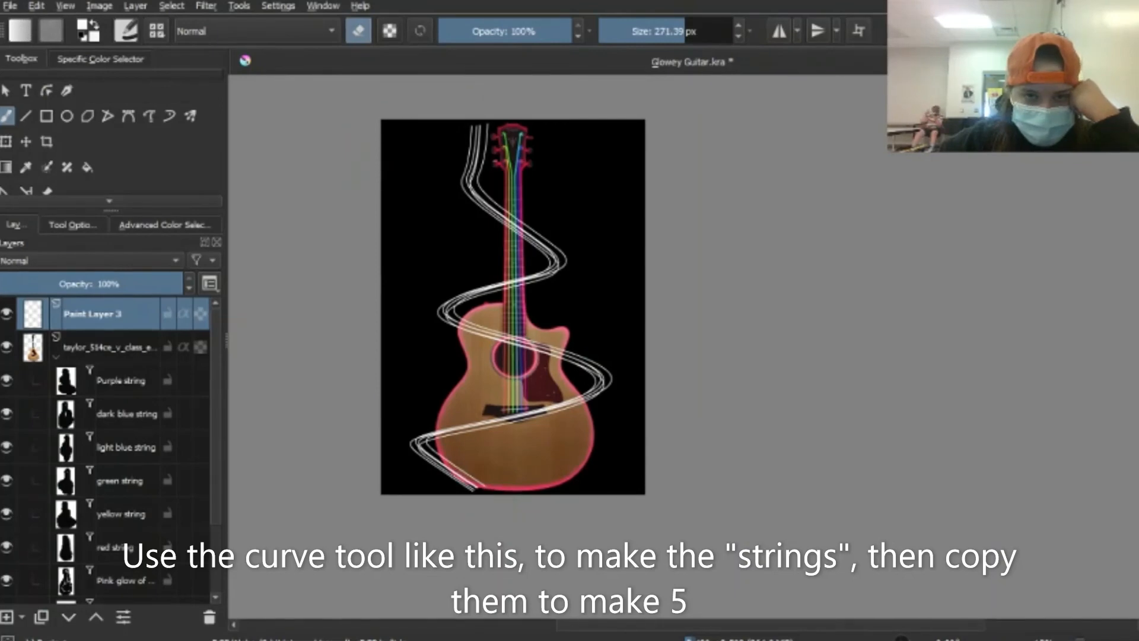
Warp the loose ends of the winding strings below the guitar body and beside the headstock using the Transform tool
click(7, 141)
scroll(463, 308, up, 3)
drag(475, 510, 455, 267)
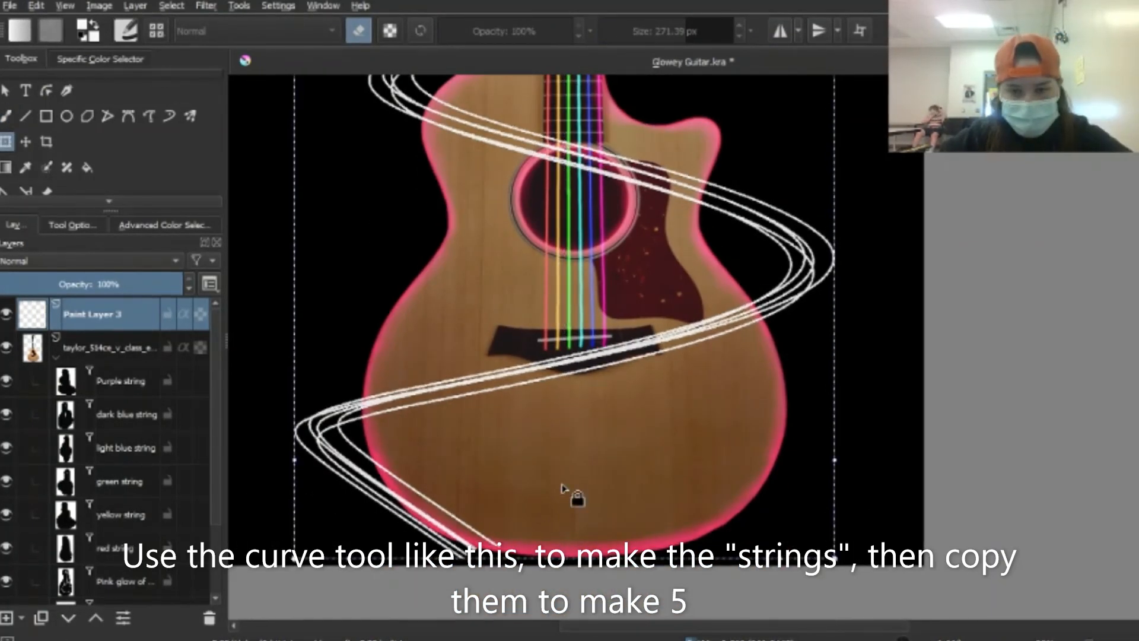
key(b)
scroll(512, 511, up, 1)
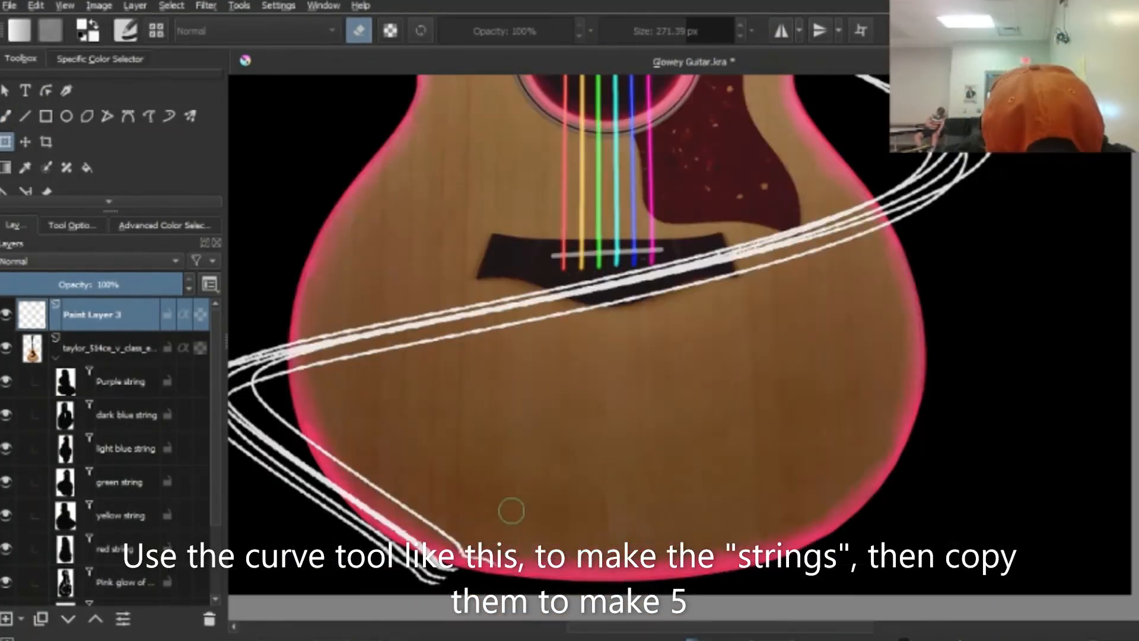
scroll(493, 552, up, 3)
drag(490, 556, 575, 421)
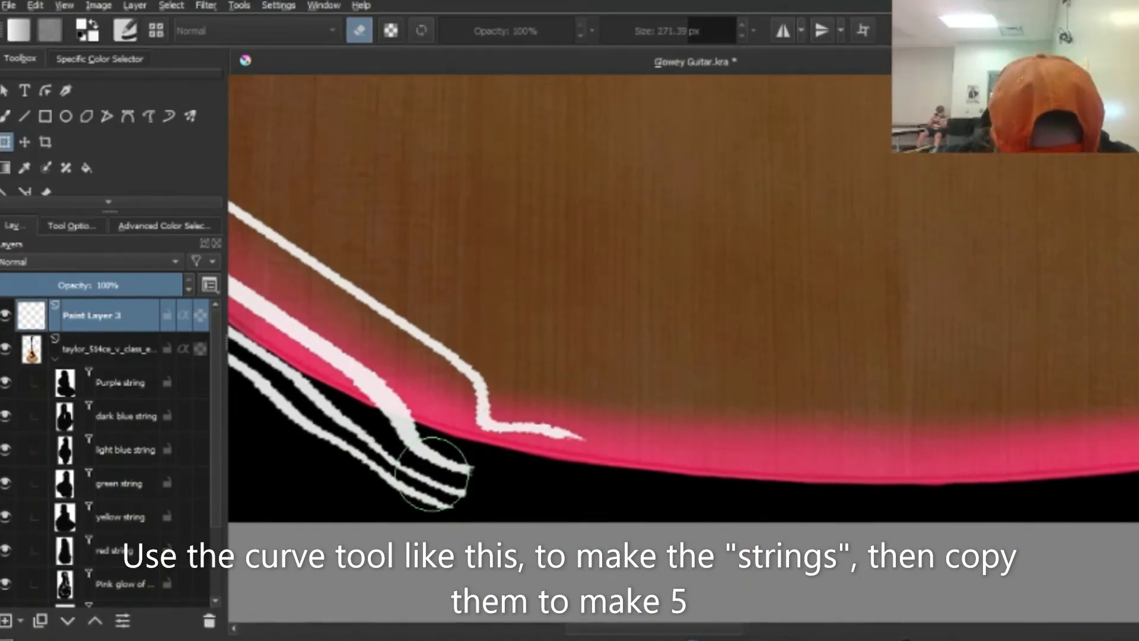
scroll(550, 438, down, 8)
scroll(539, 208, up, 7)
drag(539, 209, 763, 408)
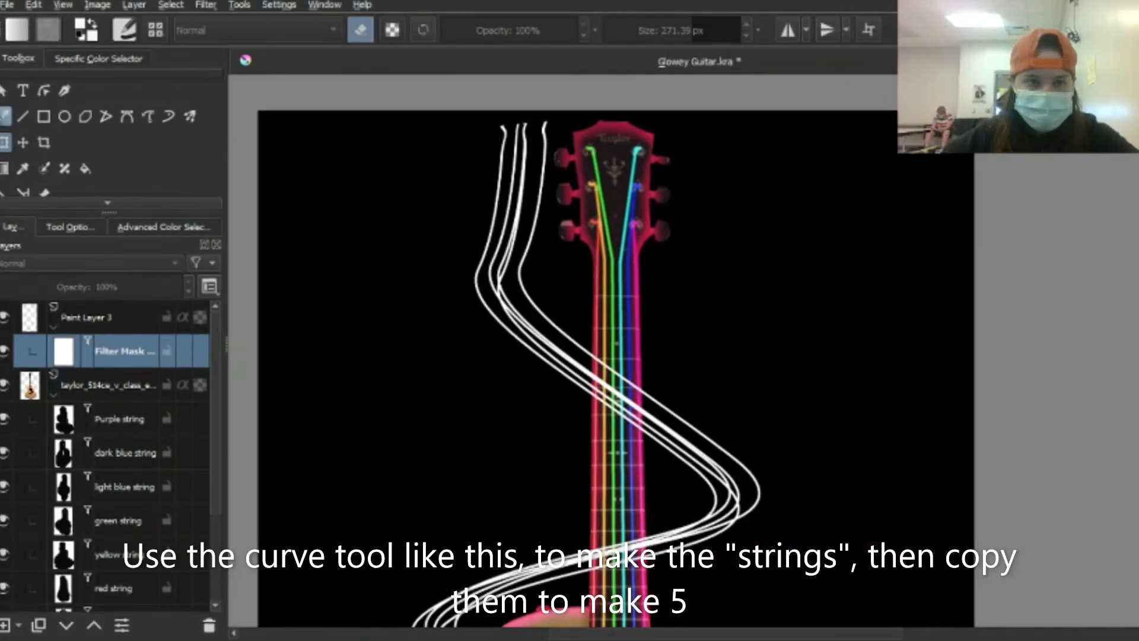
Paint black along the whole path of the winding strings on Paint Layer 3's filter mask with the 271.39 px brush
click(4, 116)
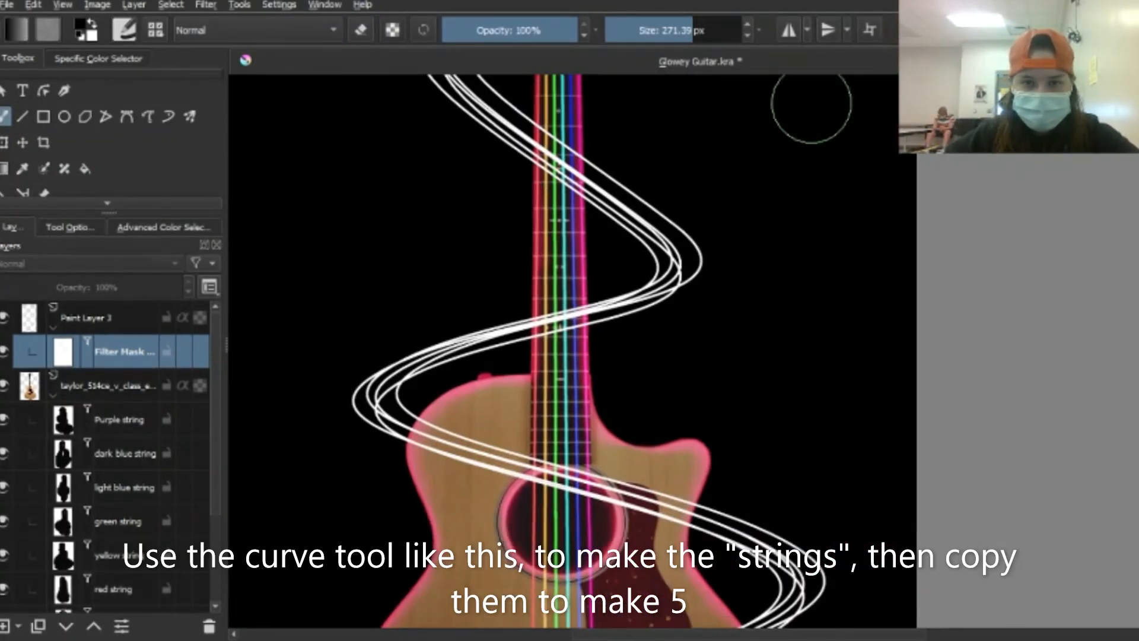
drag(789, 611, 474, 101)
mouse_move(521, 113)
mouse_down()
mouse_move(532, 115)
mouse_move(600, 374)
mouse_up()
drag(628, 504, 523, 119)
drag(345, 279, 759, 471)
drag(599, 510, 587, 250)
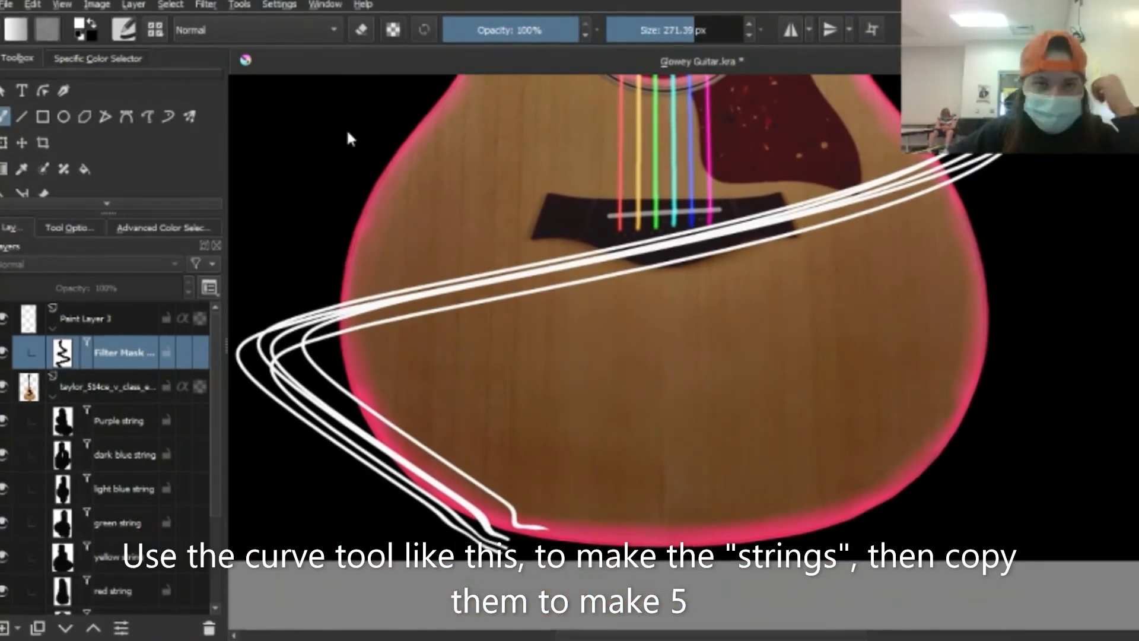
Paint a soft white glow along the winding strings on Paint Layer 3 with Airbrush Soft at 36% opacity and 552.40 px
click(348, 132)
click(245, 42)
scroll(423, 554, up, 3)
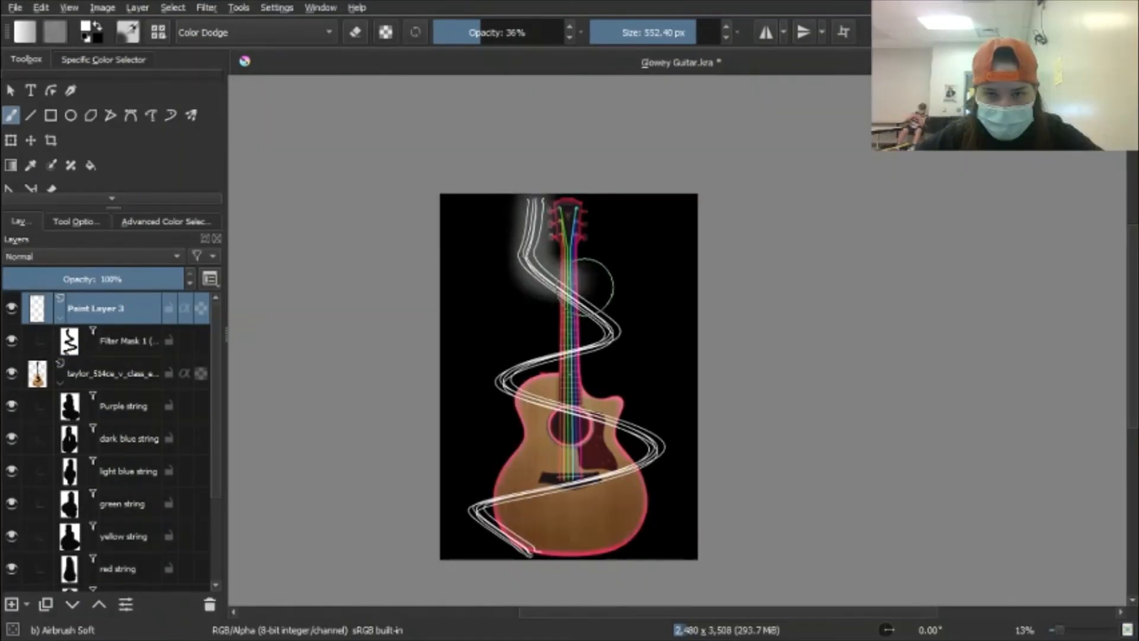
mouse_move(587, 287)
mouse_down()
mouse_move(564, 295)
mouse_move(598, 344)
mouse_move(515, 378)
mouse_up()
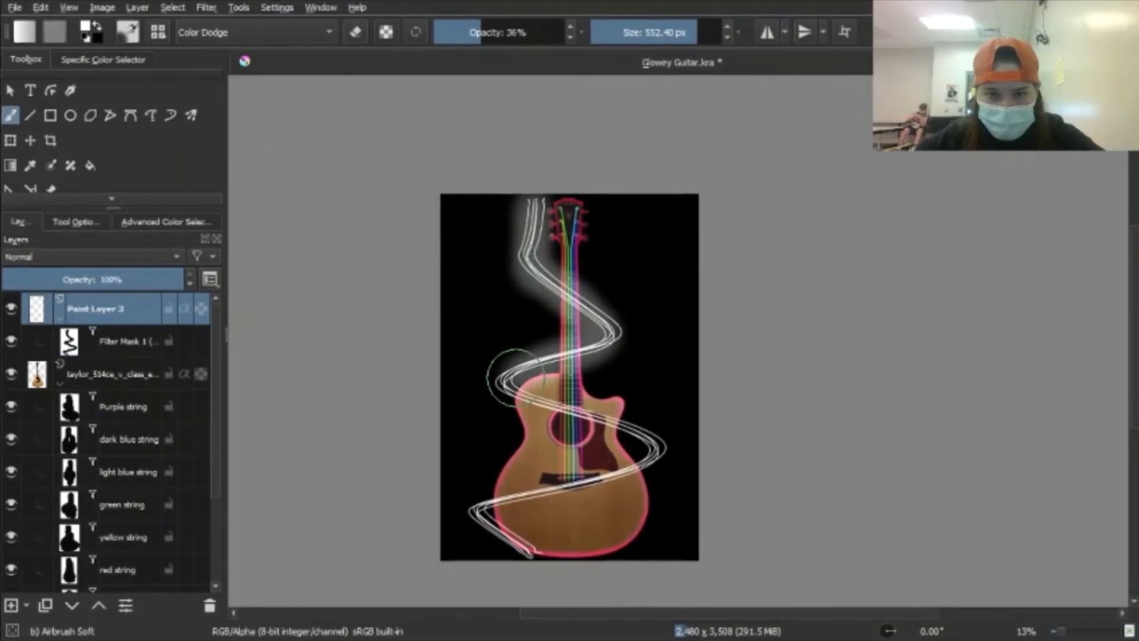
drag(647, 469, 510, 522)
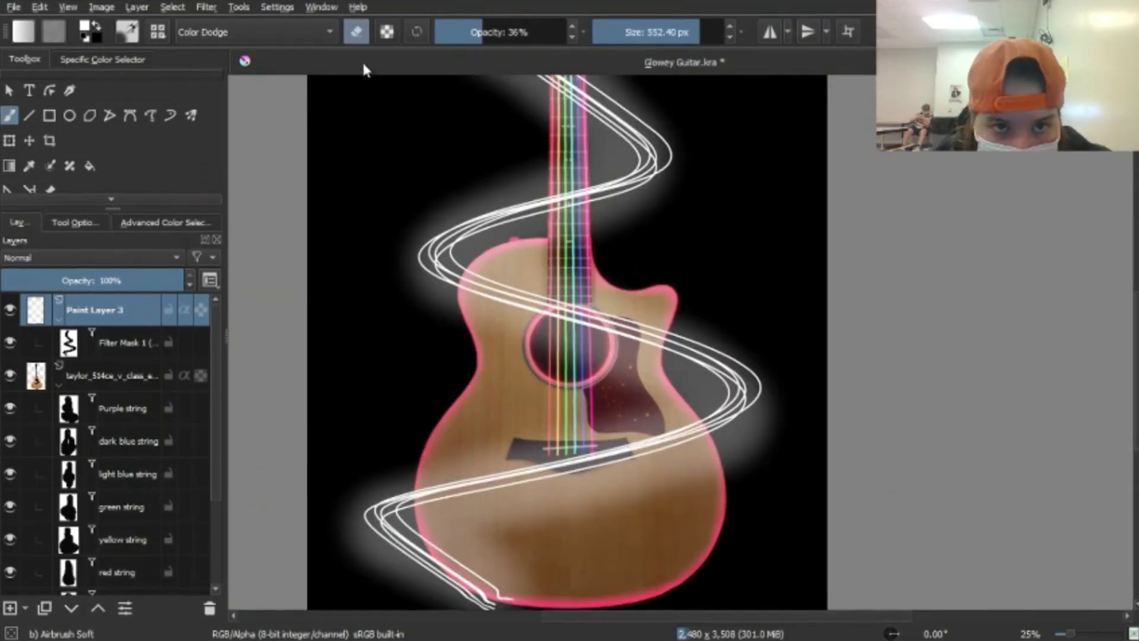
Raise the eraser's opacity to 100% and erase the strings and glow where they cross the guitar's lower body
click(562, 33)
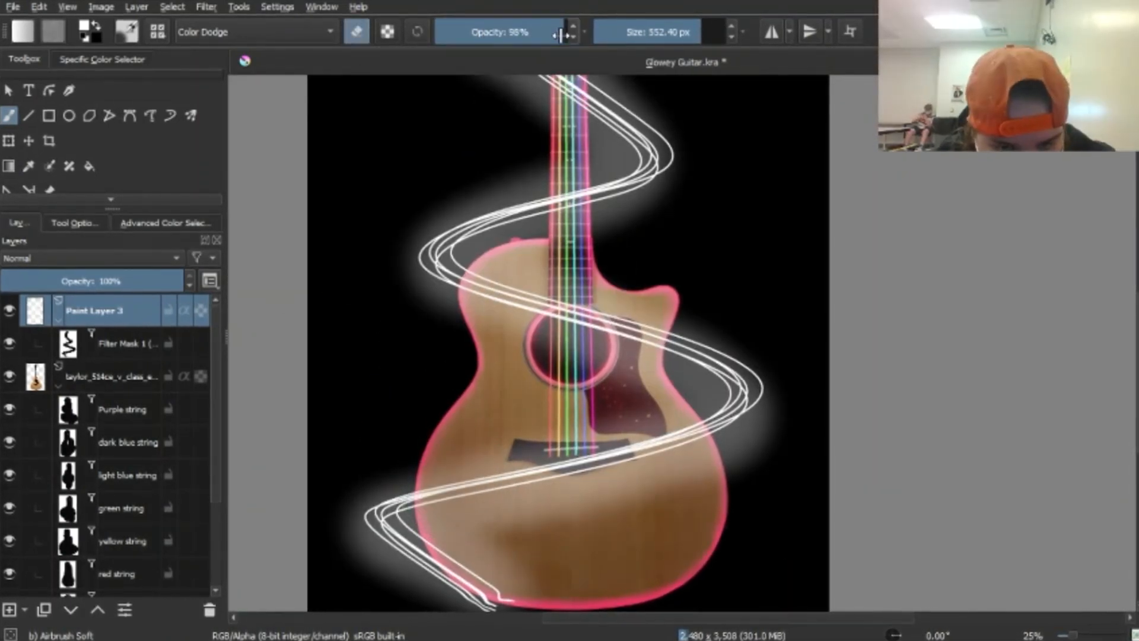
mouse_move(465, 548)
mouse_down()
mouse_move(535, 475)
mouse_move(648, 466)
mouse_move(740, 501)
mouse_up()
scroll(648, 468, up, 3)
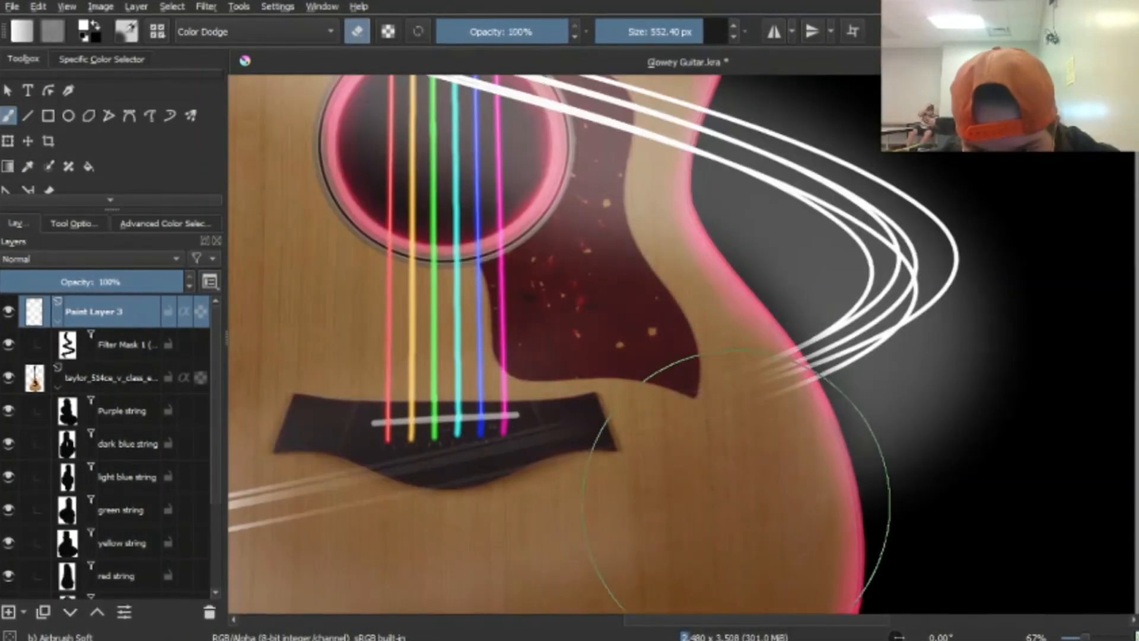
scroll(741, 343, down, 2)
Switch to the Basic-1 brush and clean up the remaining string pieces across the lower body and bridge
right_click(658, 376)
click(566, 408)
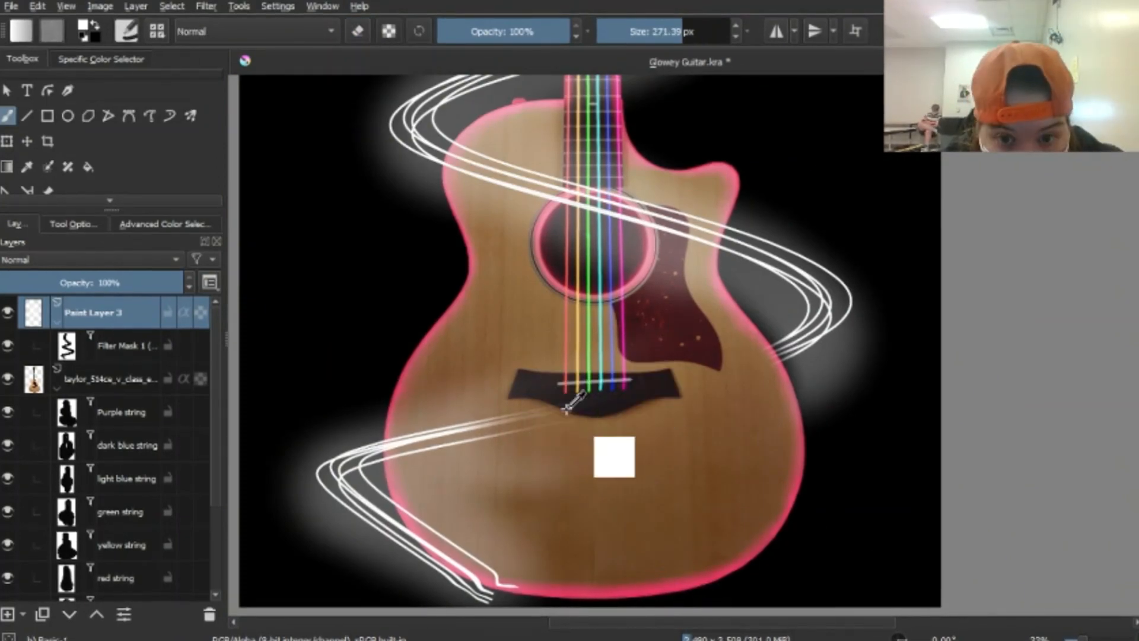
scroll(444, 460, up, 3)
mouse_move(436, 294)
mouse_down()
mouse_move(513, 269)
mouse_move(446, 273)
mouse_move(843, 460)
mouse_up()
scroll(741, 387, down, 2)
Erase the strings and haze crossing the neck above the body with Airbrush Soft at 198.50 px, so they pass behind it
right_click(480, 175)
click(469, 84)
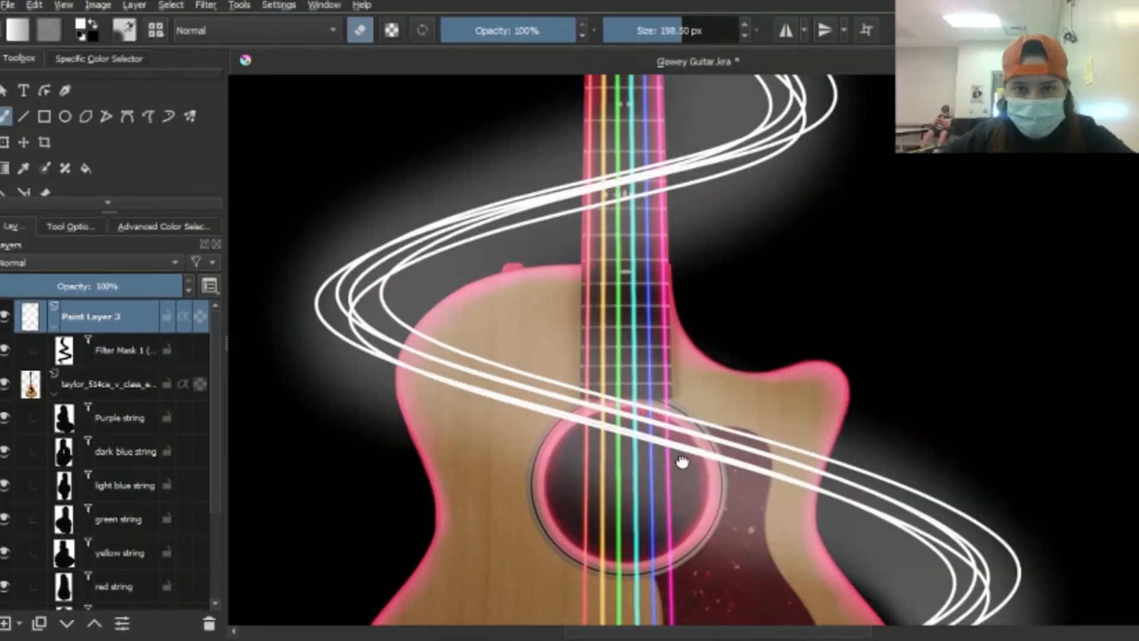
drag(634, 89, 587, 594)
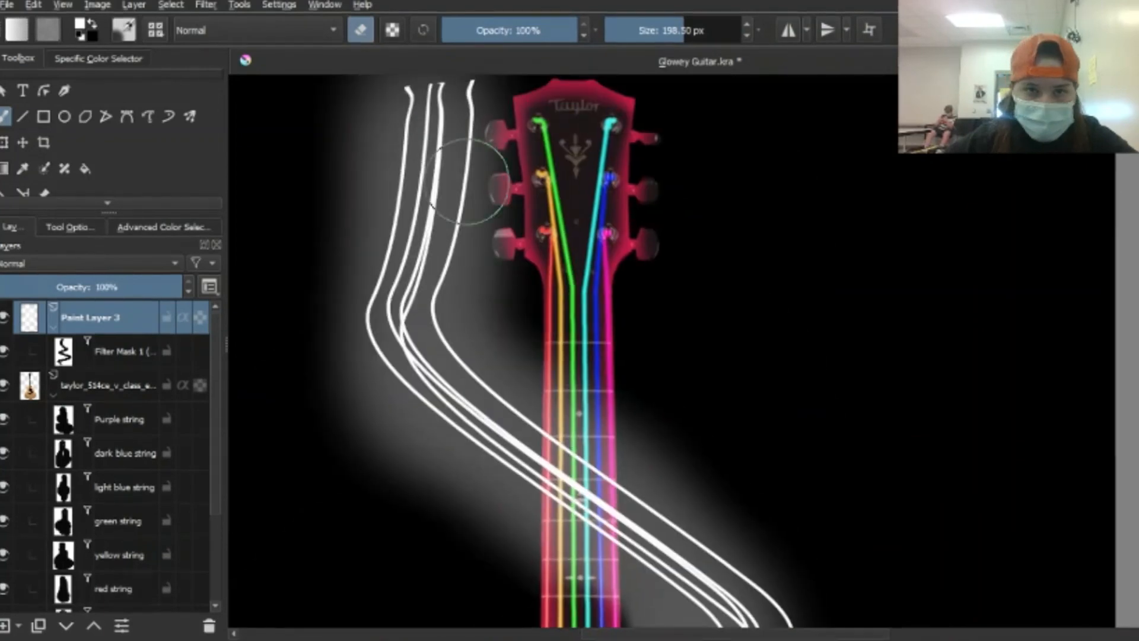
scroll(442, 564, down, 2)
drag(741, 617, 766, 343)
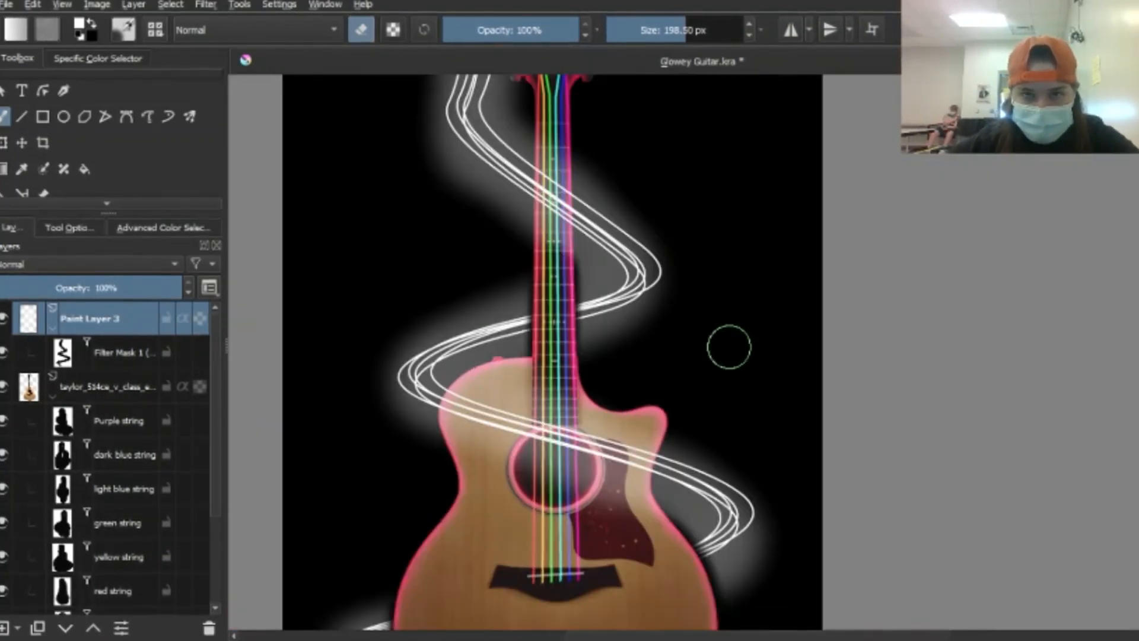
scroll(643, 205, down, 2)
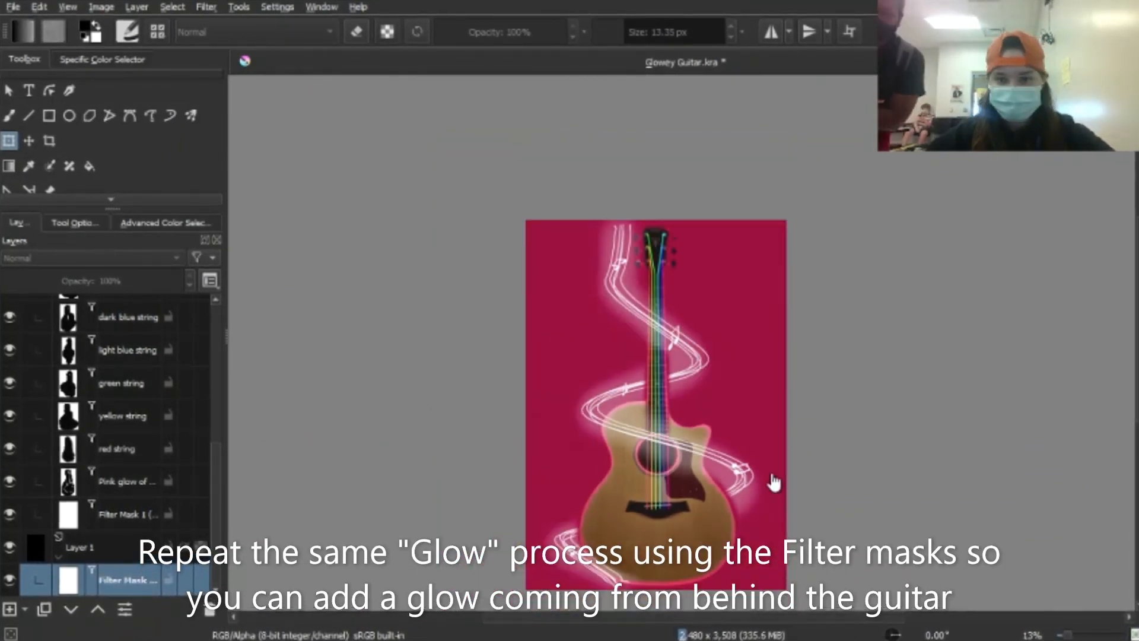
Paint black over Layer 1's filter mask with the Basic-1 brush at 1,000 px to hide the pink background
drag(772, 479, 744, 409)
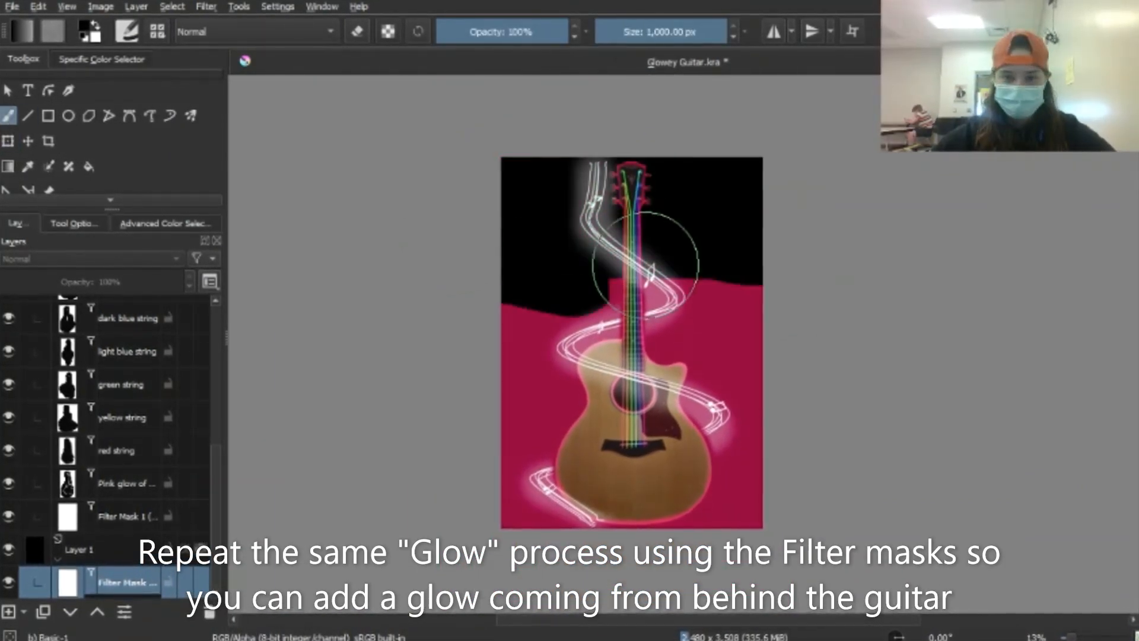
mouse_move(610, 190)
mouse_down()
mouse_move(508, 317)
mouse_move(521, 469)
mouse_up()
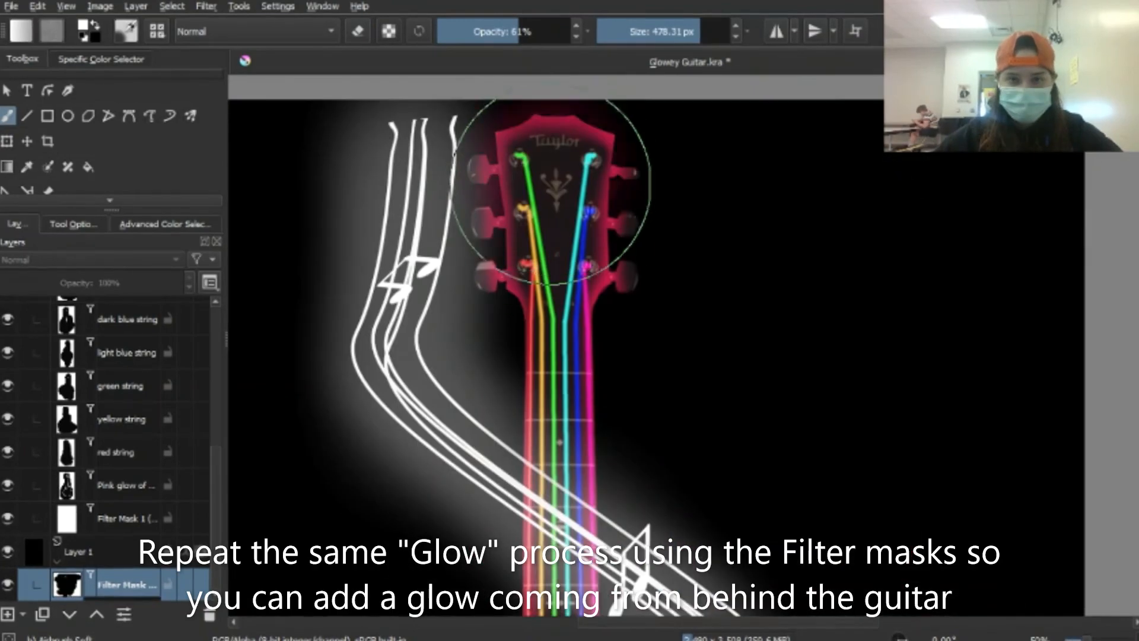
Paint white on Layer 1's filter mask around the guitar's neck and body with a 478.31 px brush at 61% opacity to reveal the pink glow
drag(551, 185, 558, 299)
mouse_move(560, 367)
mouse_down()
mouse_move(564, 173)
mouse_move(565, 226)
mouse_move(534, 30)
mouse_up()
scroll(564, 267, up, 1)
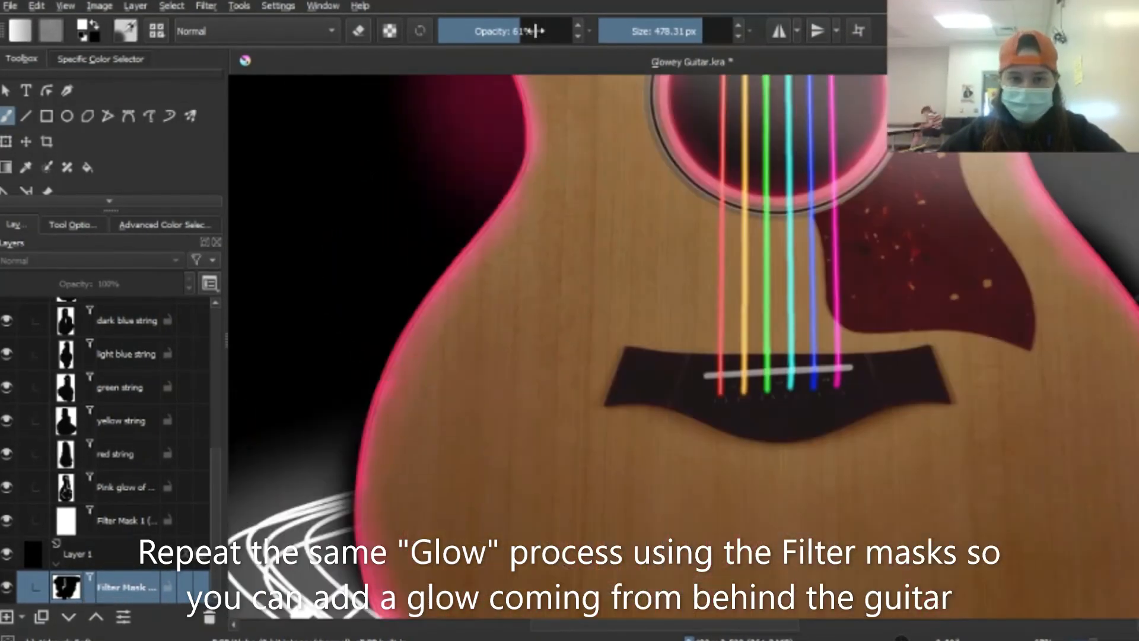
drag(890, 468, 601, 237)
scroll(564, 297, down, 5)
scroll(483, 254, up, 3)
scroll(564, 296, down, 5)
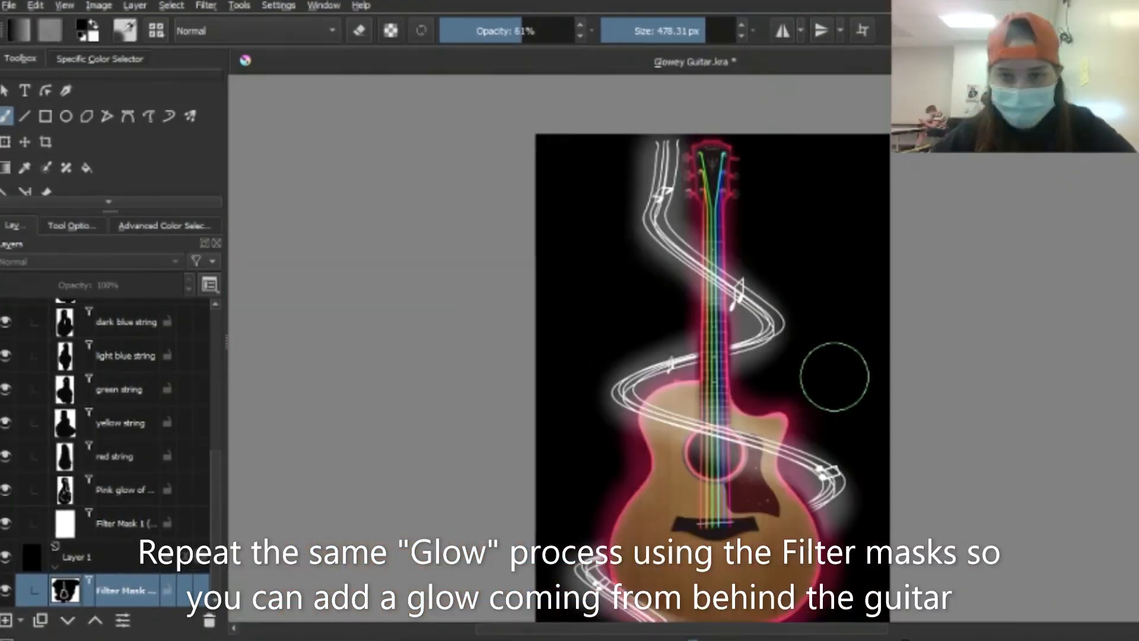
Scatter fine white specks around the staff lines and neck on Paint Layer 5 with a 250 px particle brush in Addition mode
right_click(646, 224)
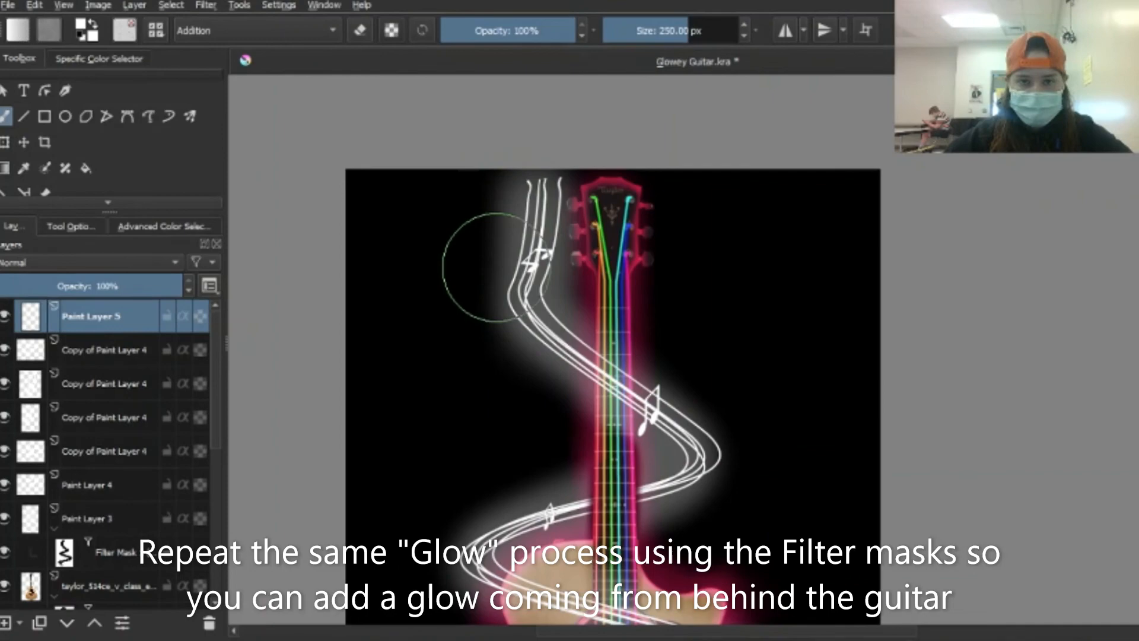
scroll(471, 255, up, 3)
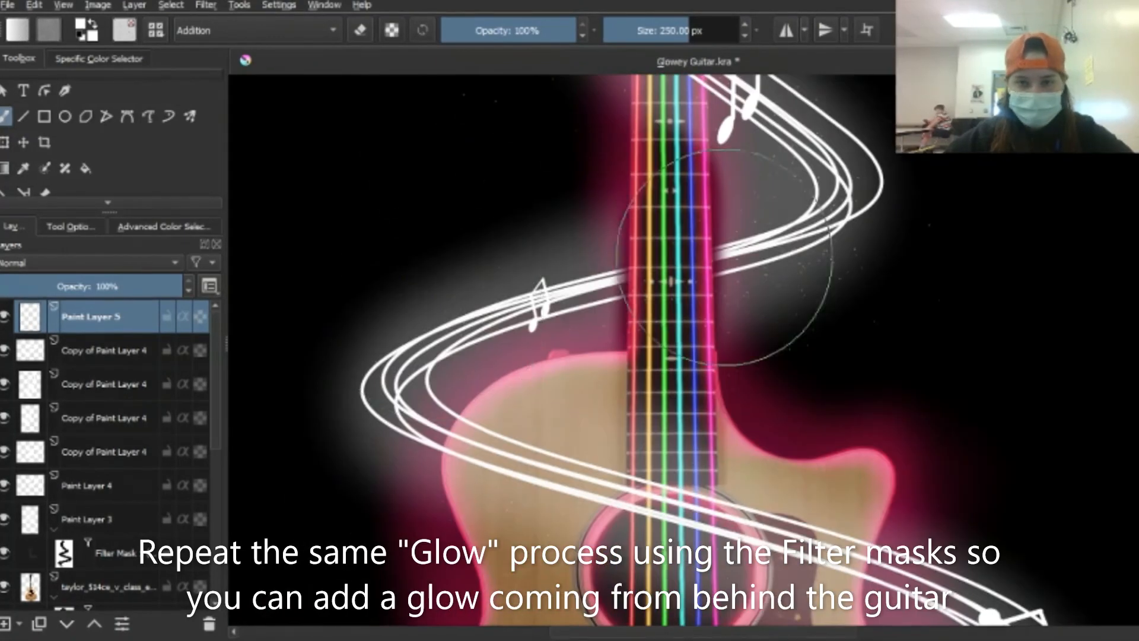
scroll(662, 261, down, 3)
Switch the brush colour to magenta and scatter fine pink specks around the guitar's neck and the staff lines on Paint Layer 5
right_click(582, 257)
click(619, 215)
scroll(575, 148, up, 3)
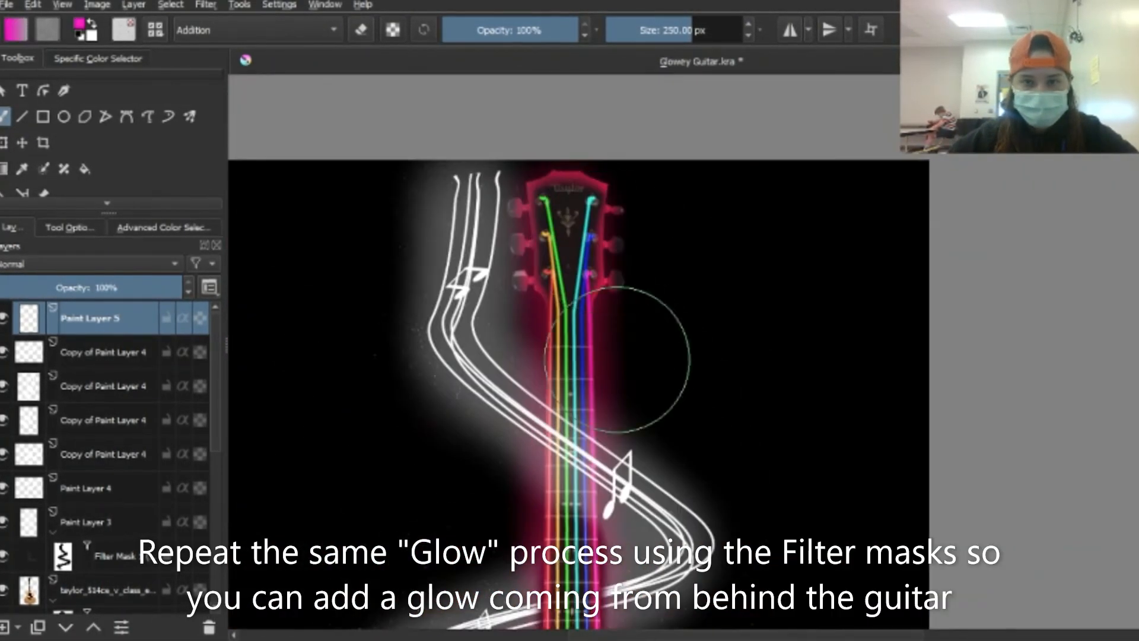
drag(623, 359, 624, 103)
drag(484, 338, 475, 421)
scroll(623, 322, down, 3)
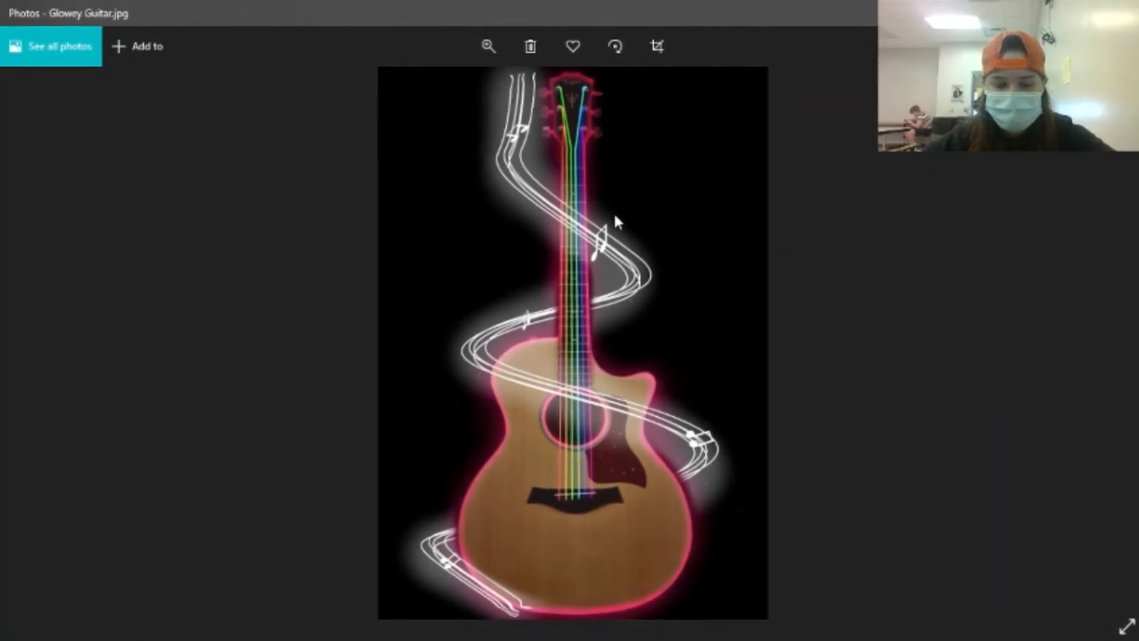
Examine the exported Glowey Guitar.jpg in Photos, checking the neck, headstock and staff lines up close and the whole artwork
scroll(613, 211, up, 2)
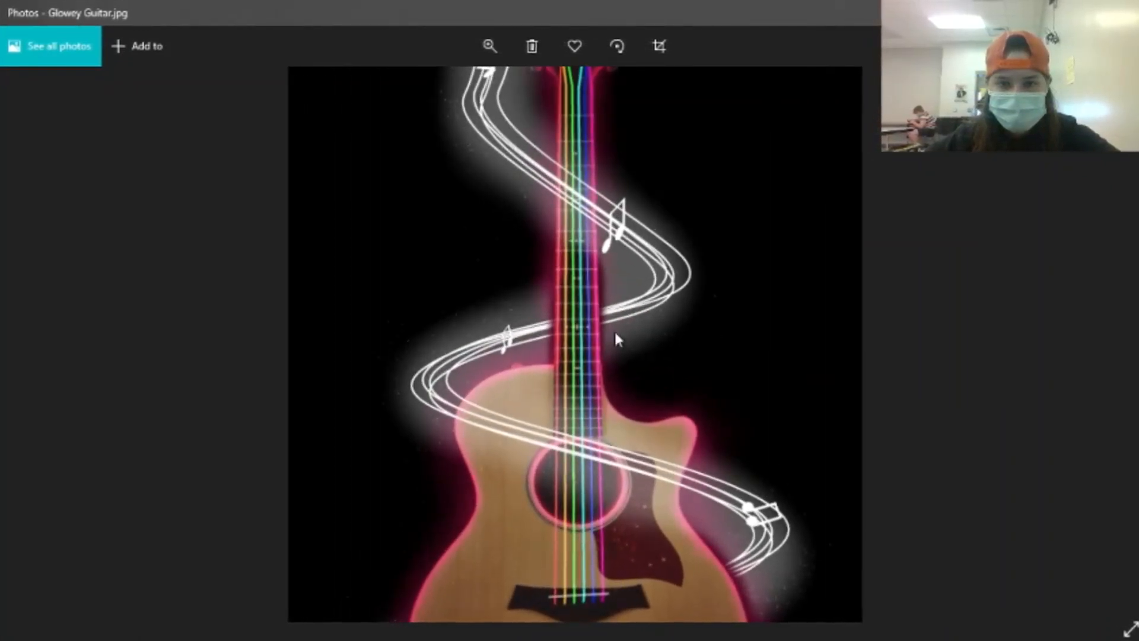
drag(611, 336, 542, 531)
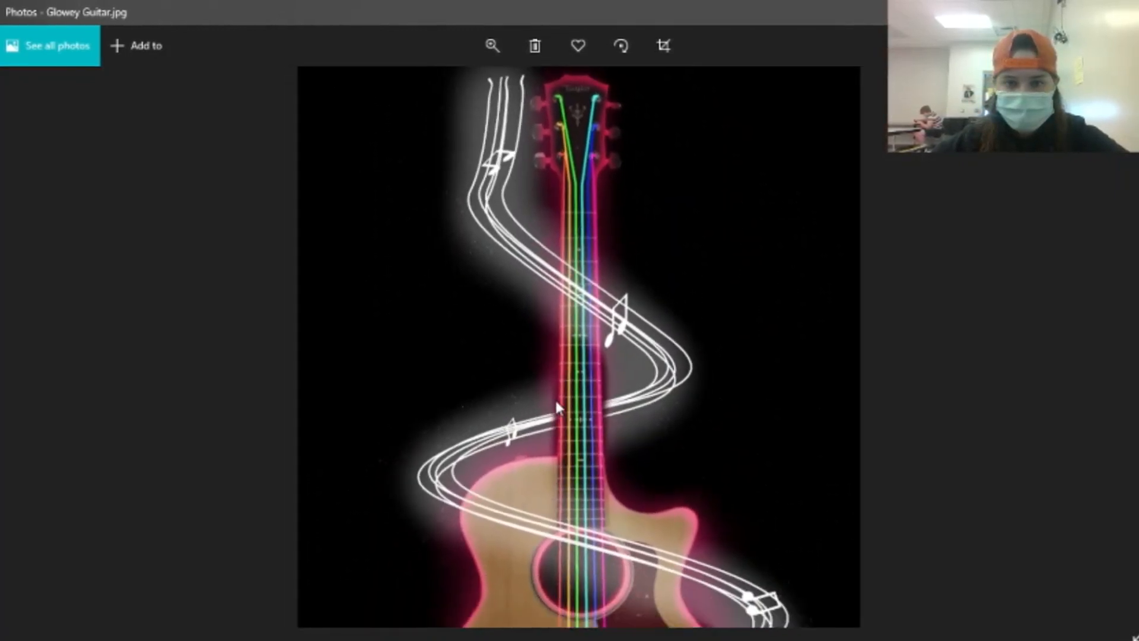
scroll(556, 403, down, 3)
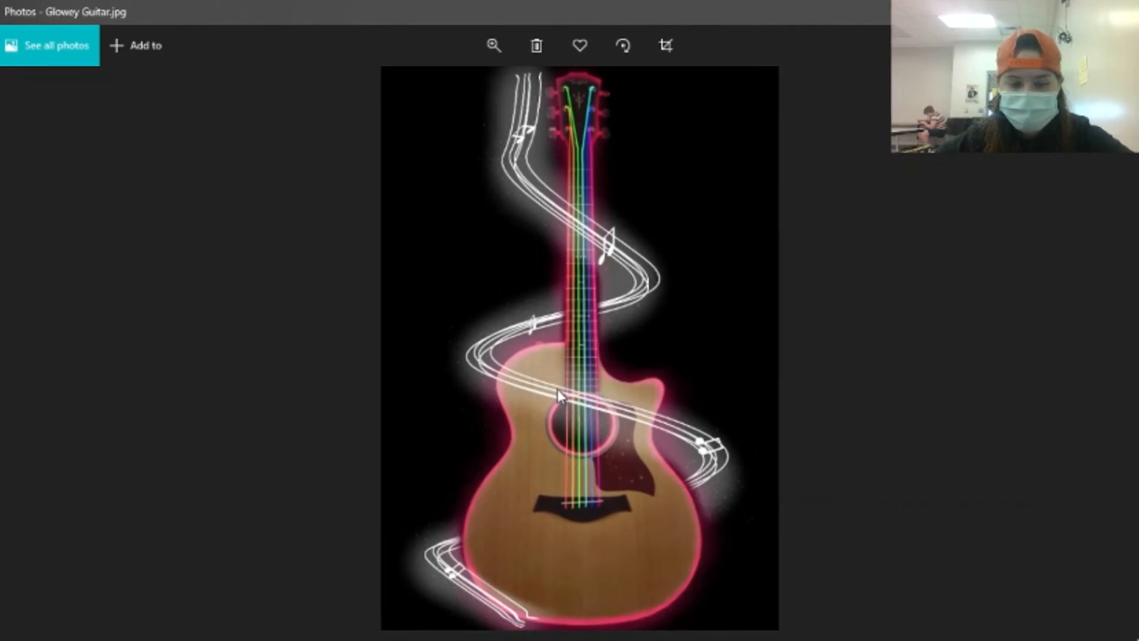